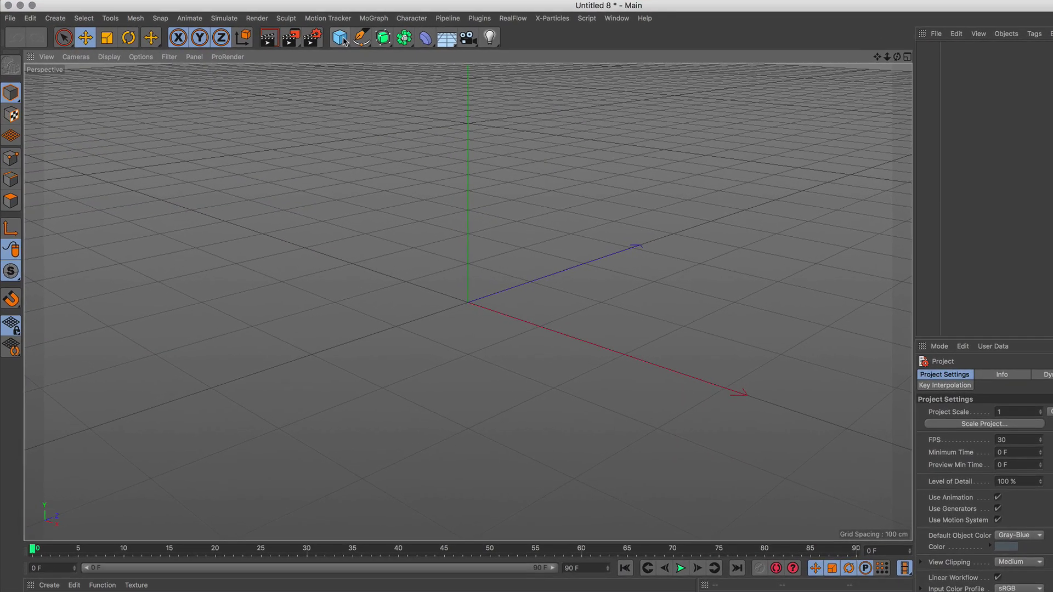
Add a sphere primitive to the scene and display it with Gouraud Shading (Lines)
left_click(294, 45)
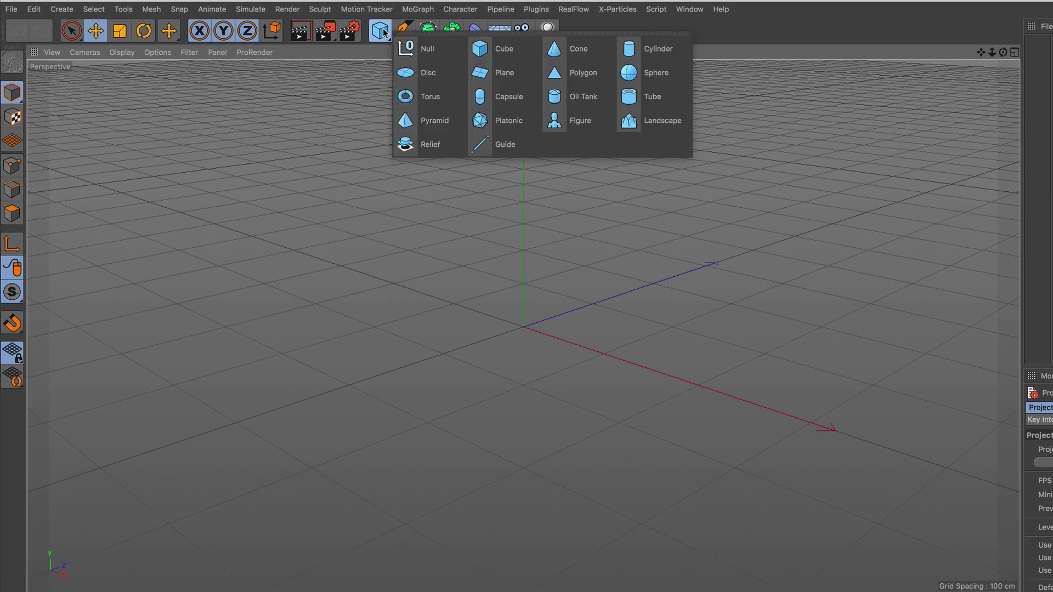
left_click(630, 75)
scroll(538, 305, "up", 3)
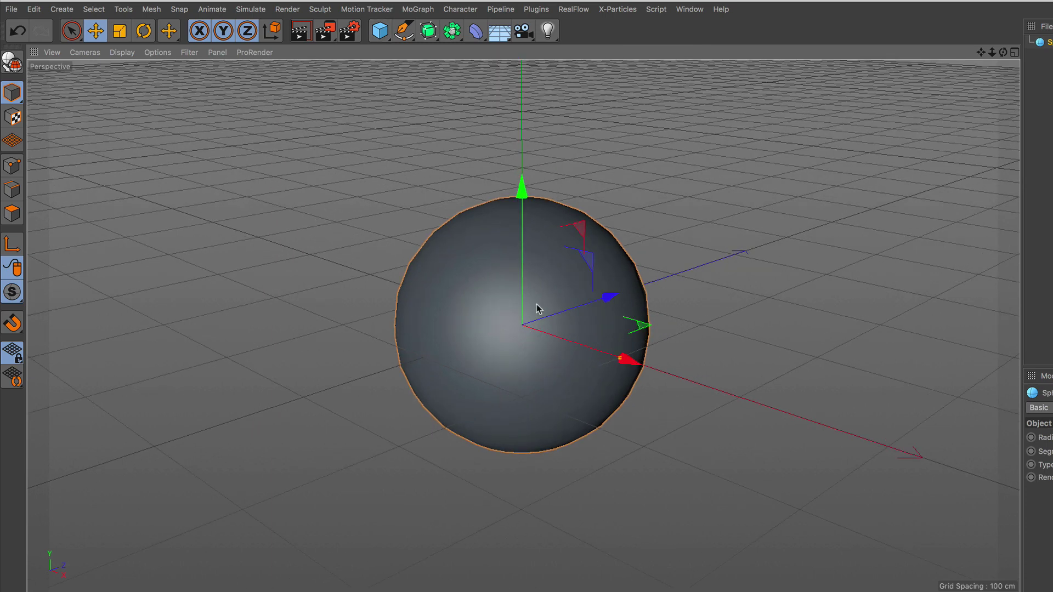
left_click(128, 54)
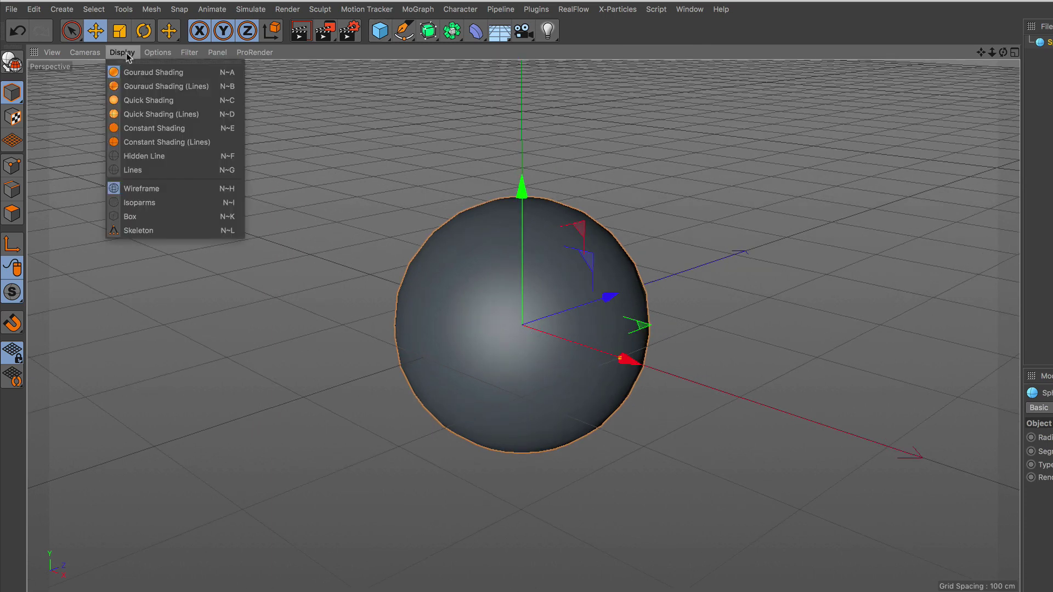
left_click(135, 84)
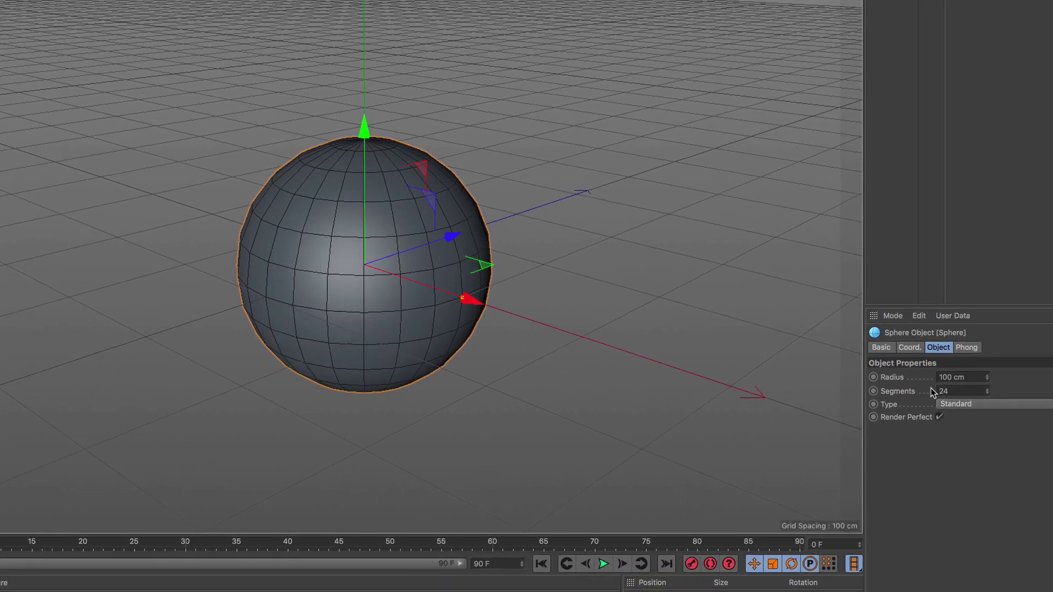
Set the sphere's segments to 36
left_click(1052, 451)
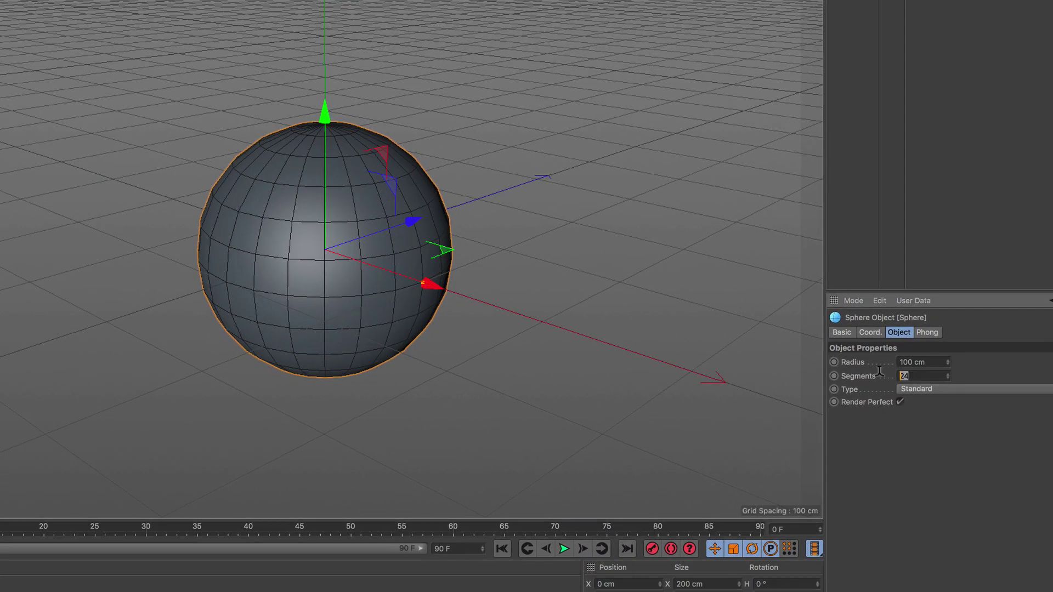
type("36")
key("Return")
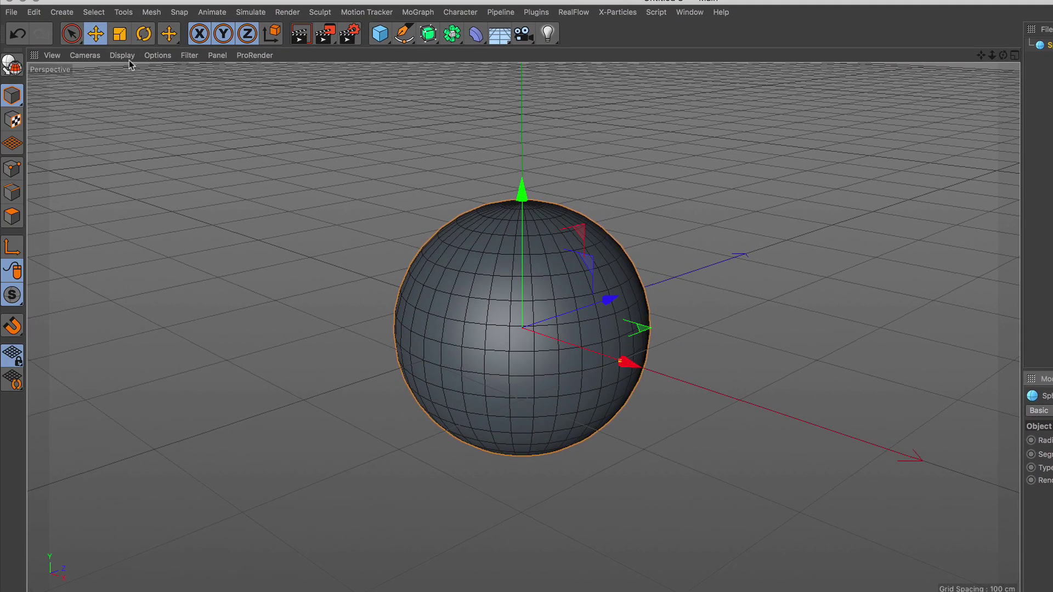
Switch the viewport display to plain Gouraud Shading and shrink the sphere to a radius of about 27.5 cm
left_click(127, 56)
left_click(133, 74)
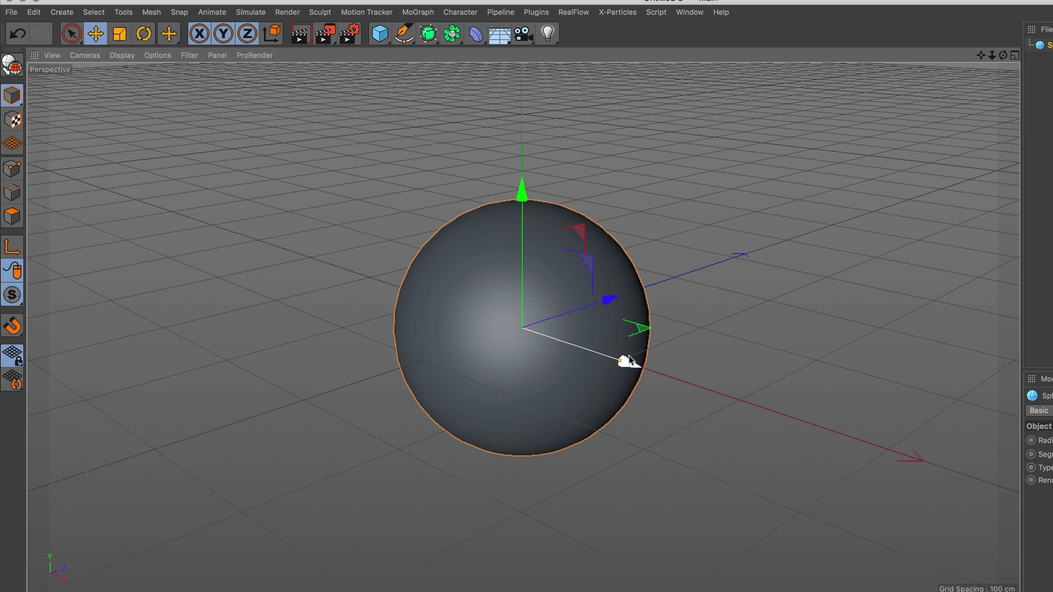
left_click_drag(620, 361, 543, 351)
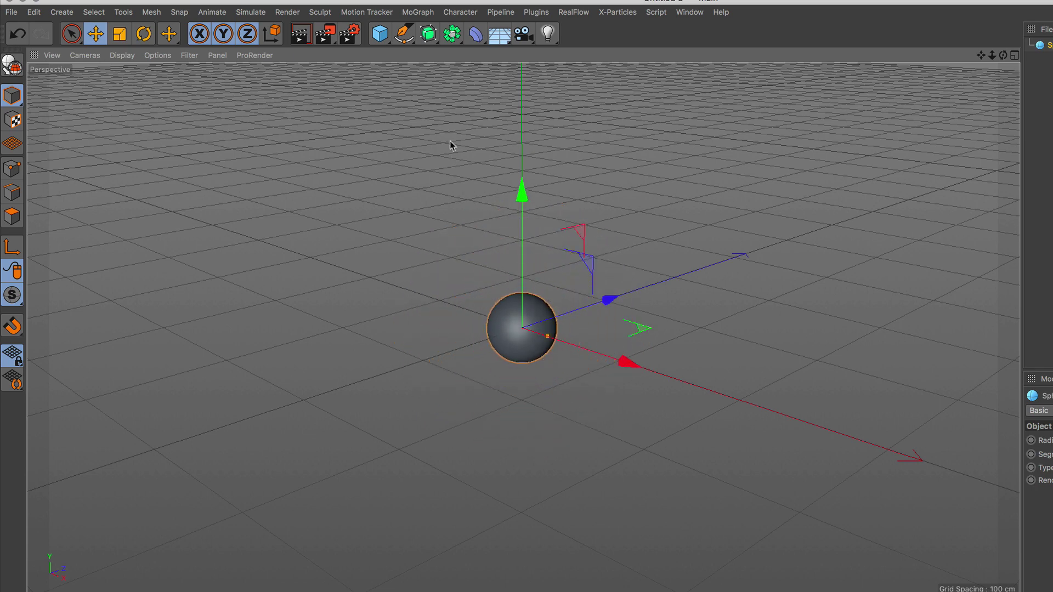
Create a MoGraph Cloner and make the sphere its child
left_click(418, 12)
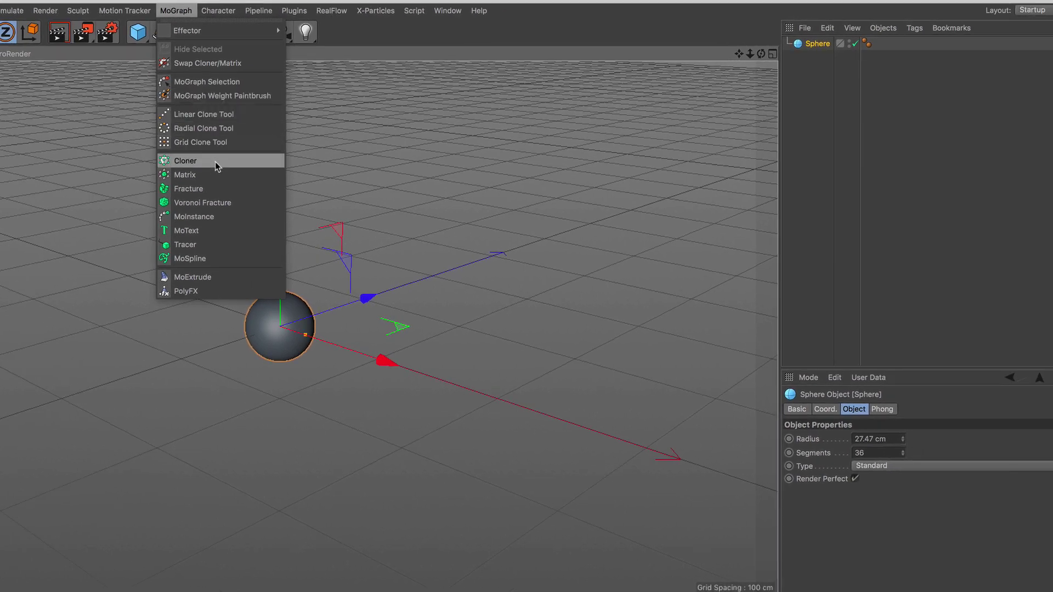
left_click(215, 162)
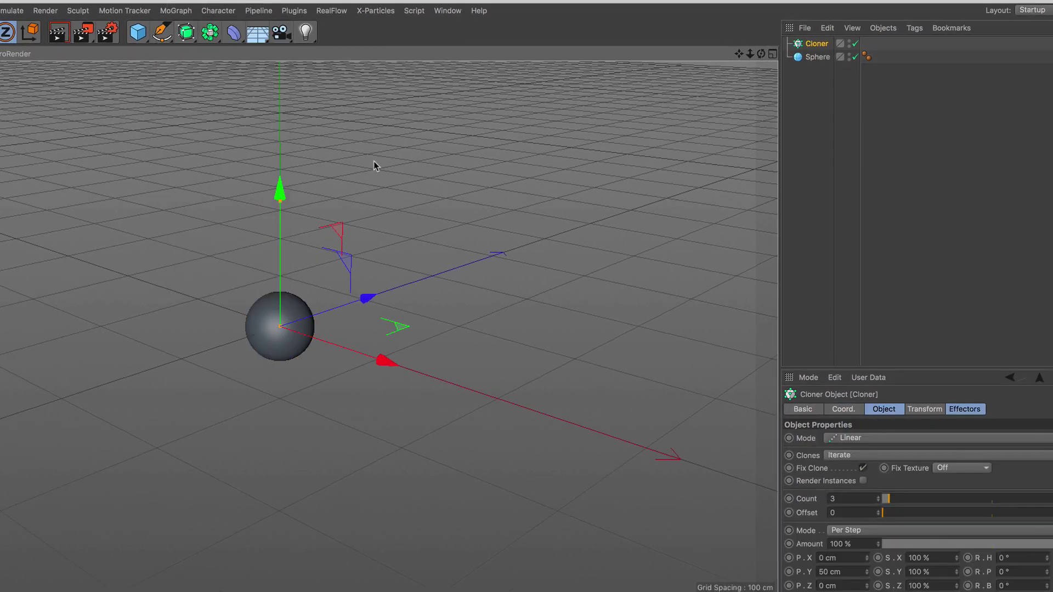
left_click_drag(815, 60, 821, 43)
left_click(821, 44)
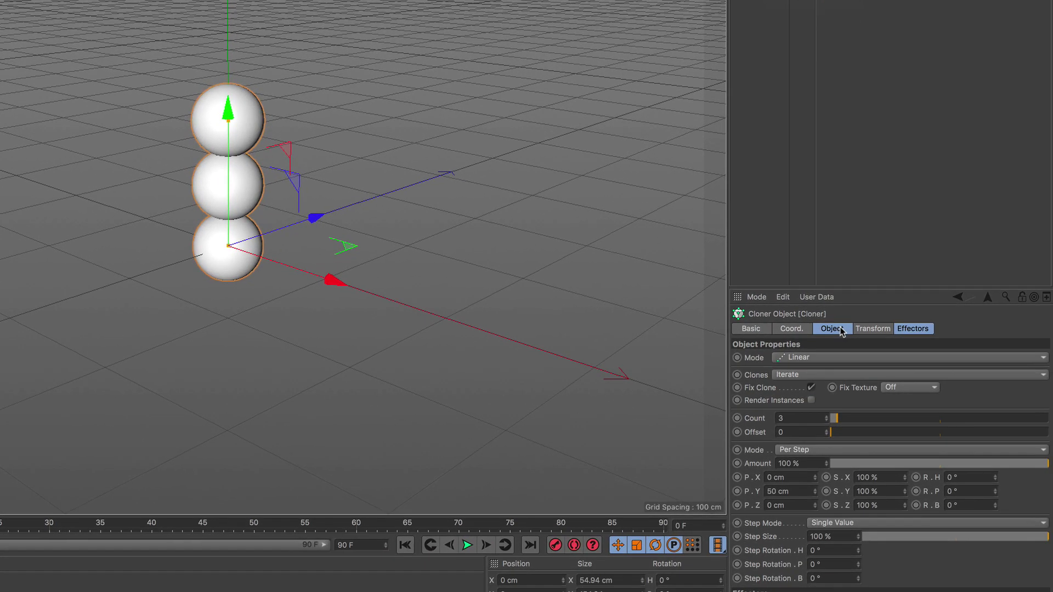
Set the Cloner's mode to Grid Array and its size to 3 cm in all three directions
left_click(832, 357)
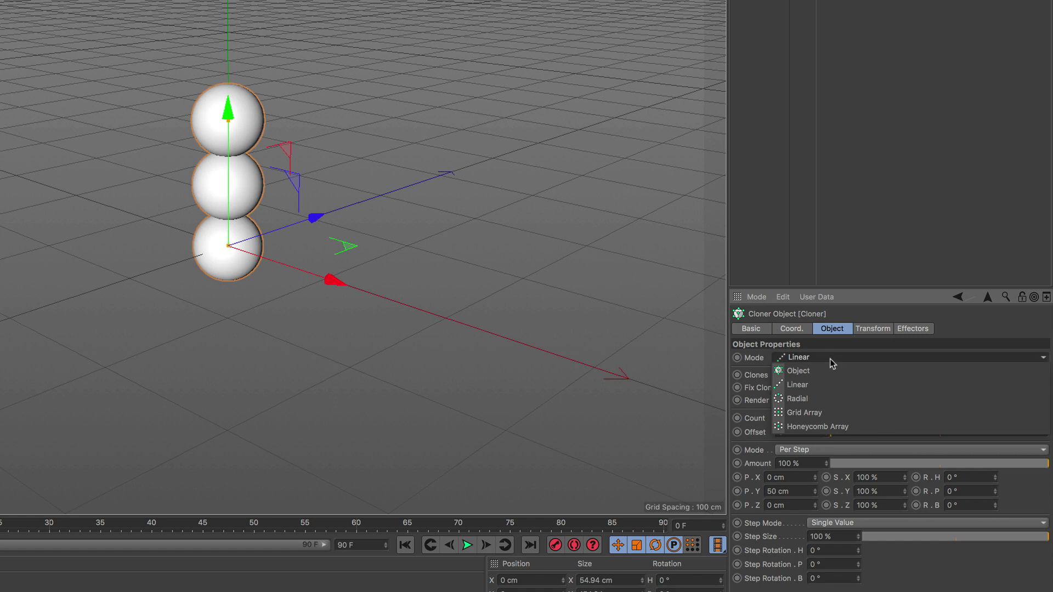
left_click(836, 412)
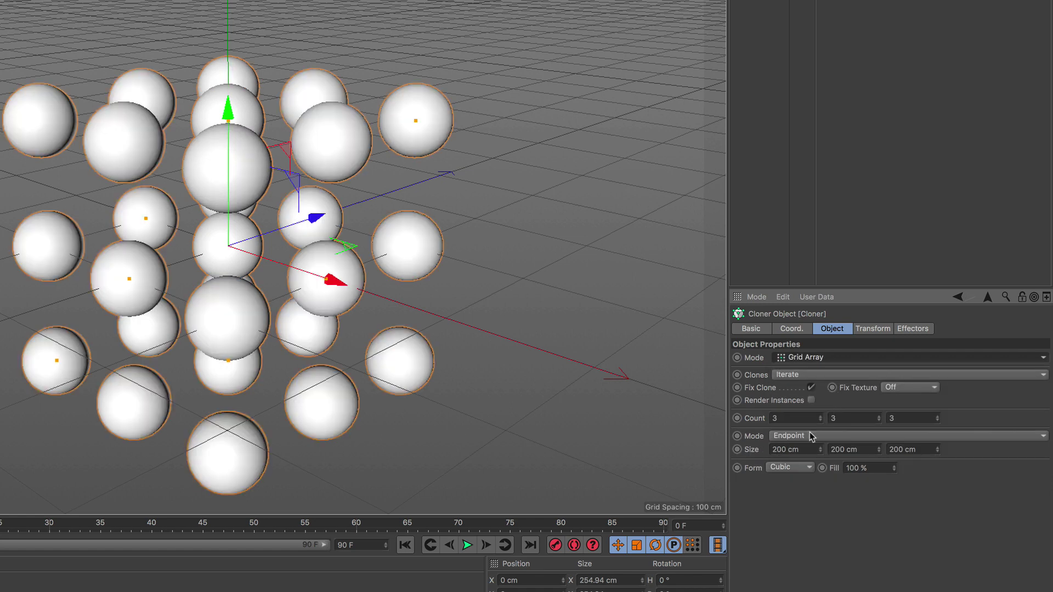
left_click_drag(806, 450, 774, 449)
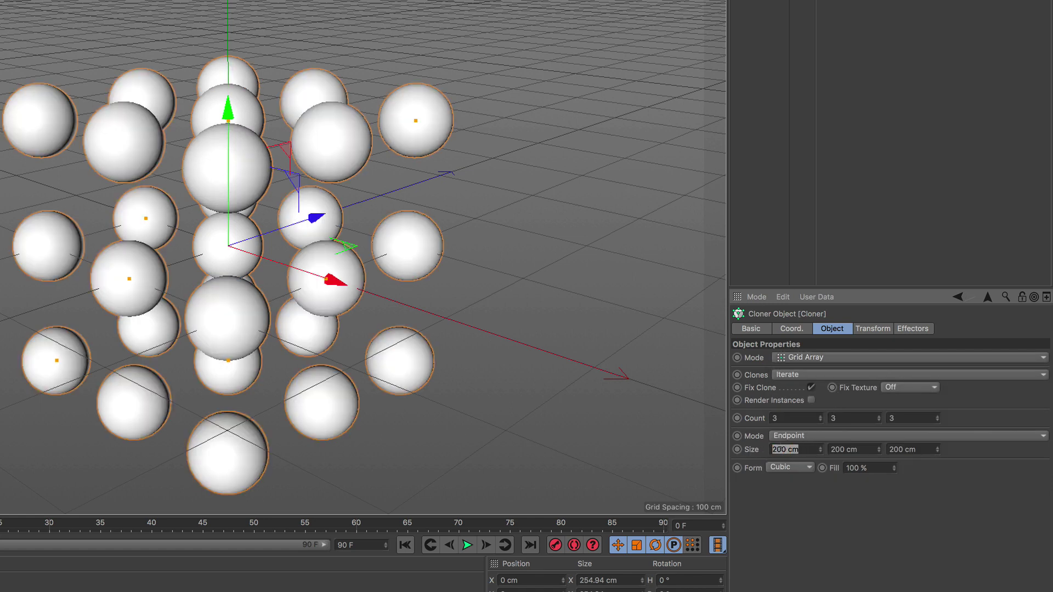
type("3")
key("Tab")
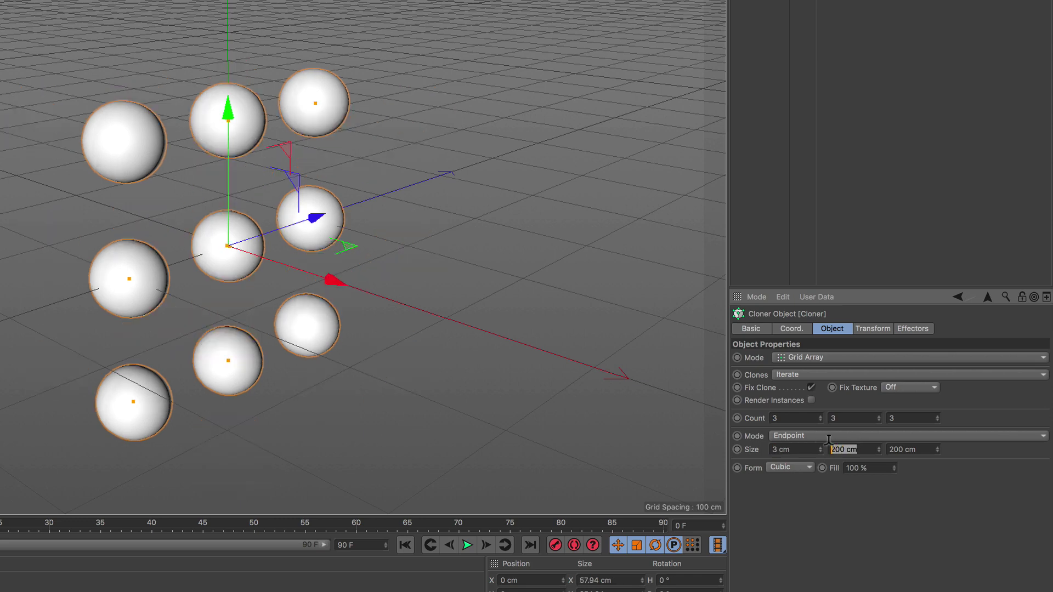
type("3")
key("Tab")
type("3")
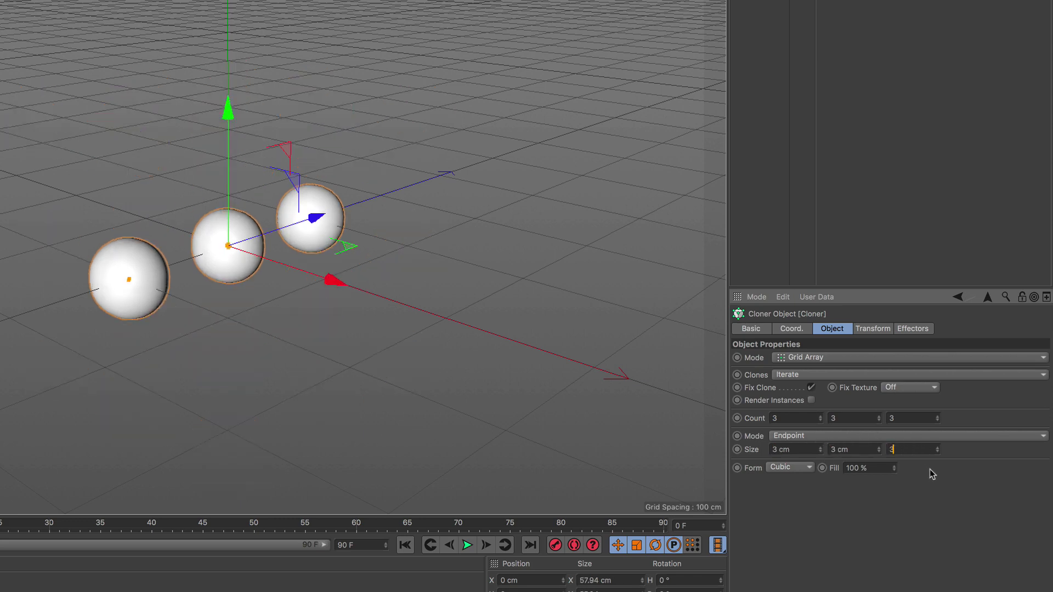
key("Return")
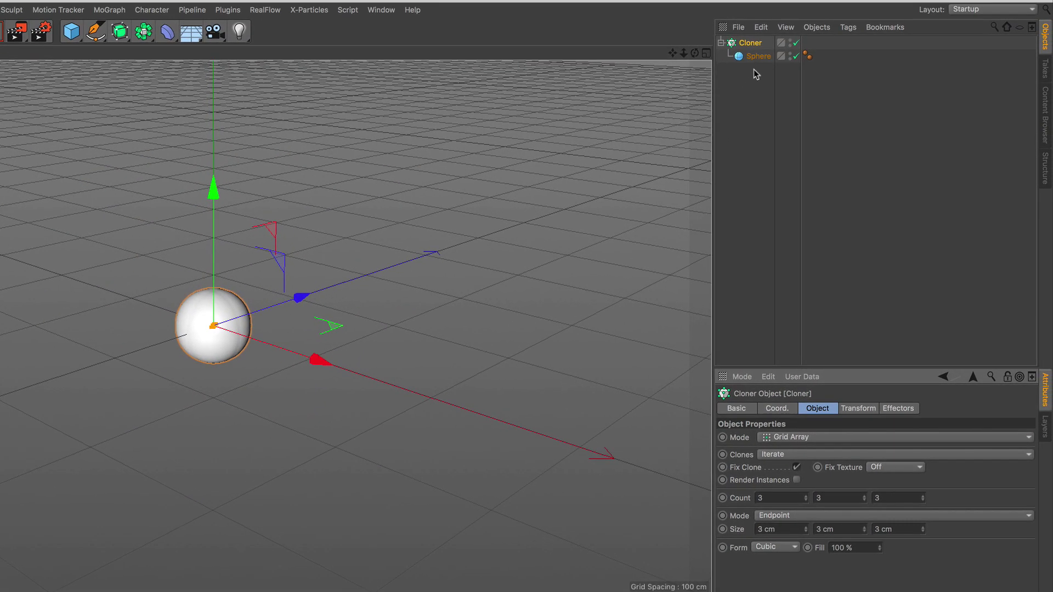
Apply a Rigid Body simulation tag to the sphere inside the Cloner
left_click(773, 0)
left_click(848, 26)
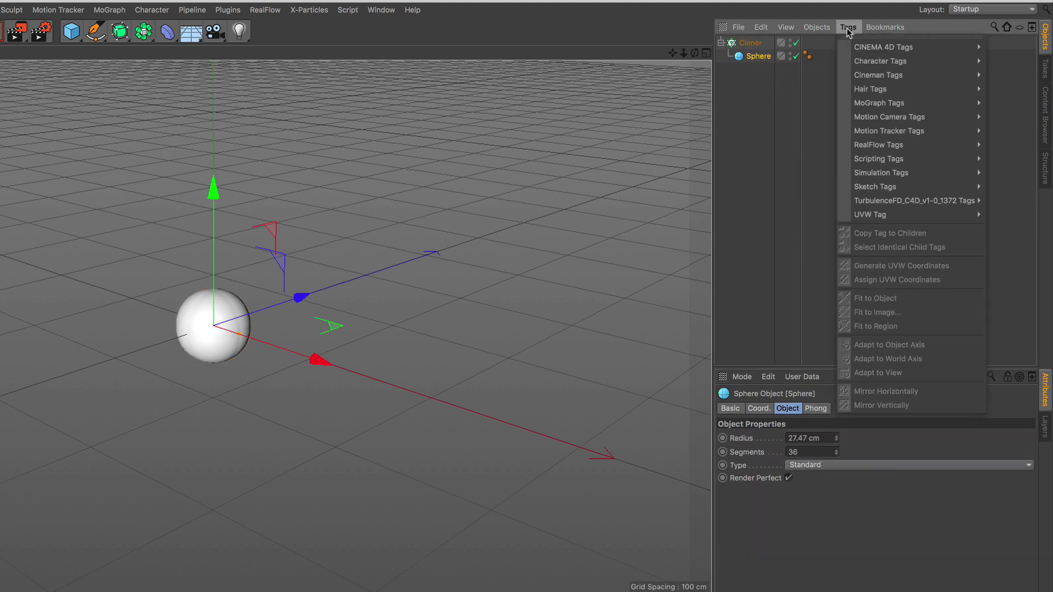
mouse_move(898, 174)
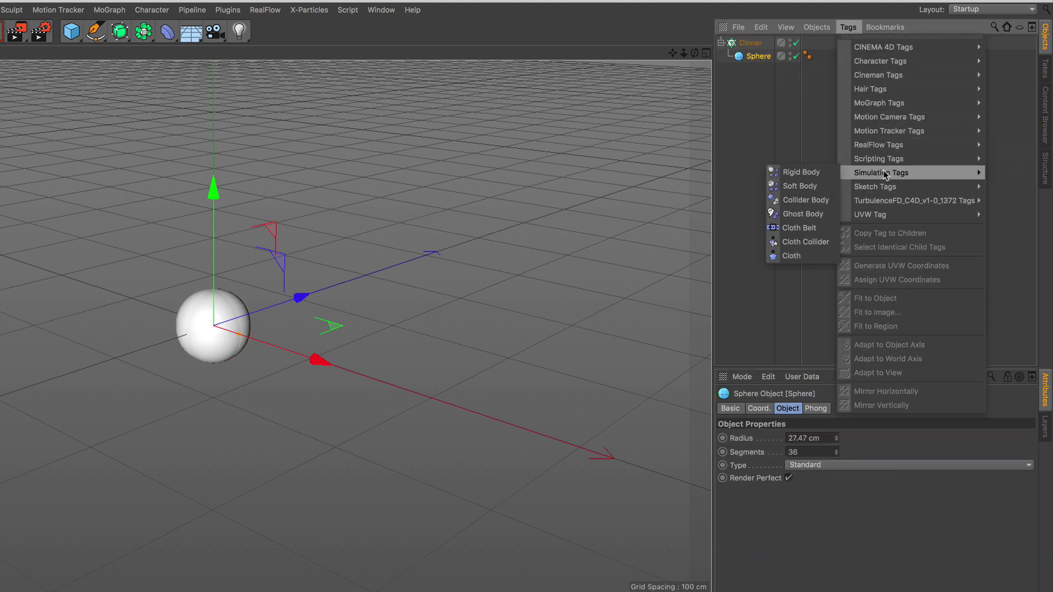
left_click(802, 172)
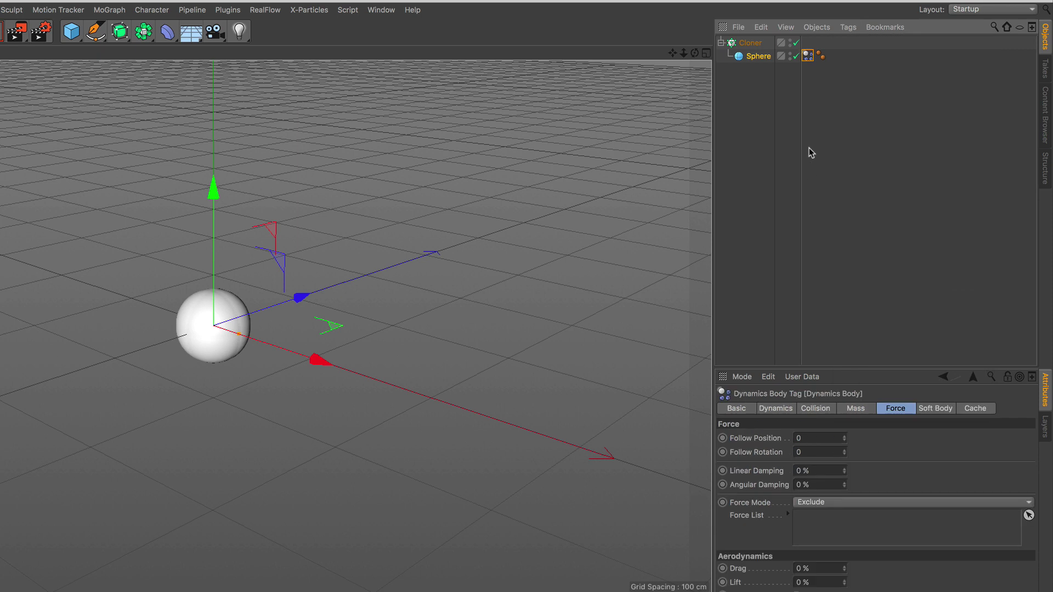
Set the Dynamics Body tag's Follow Position force to 6 and play the simulation briefly
left_click(903, 409)
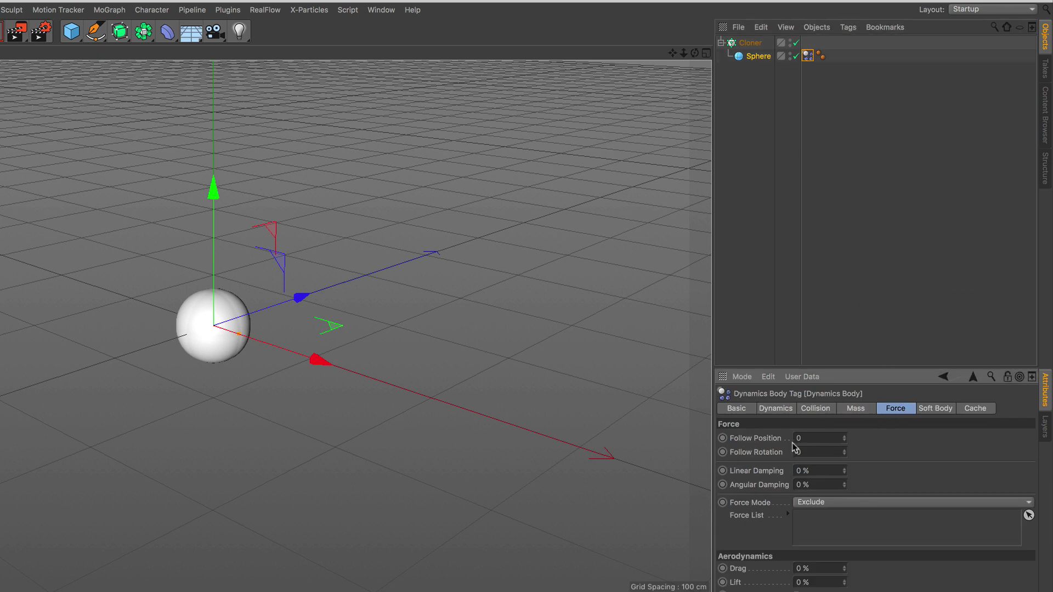
type("6")
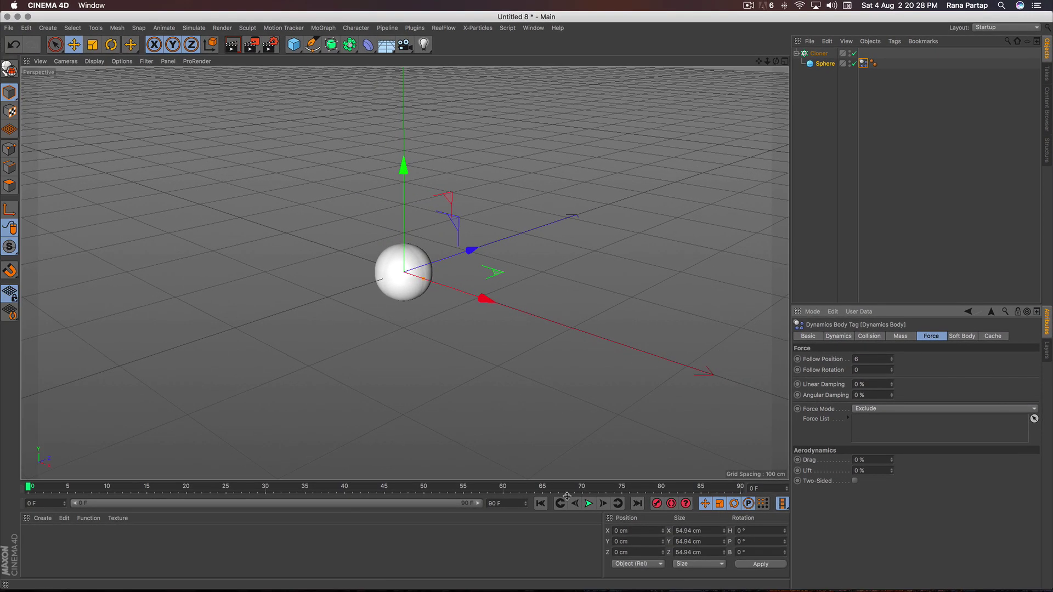
left_click(590, 506)
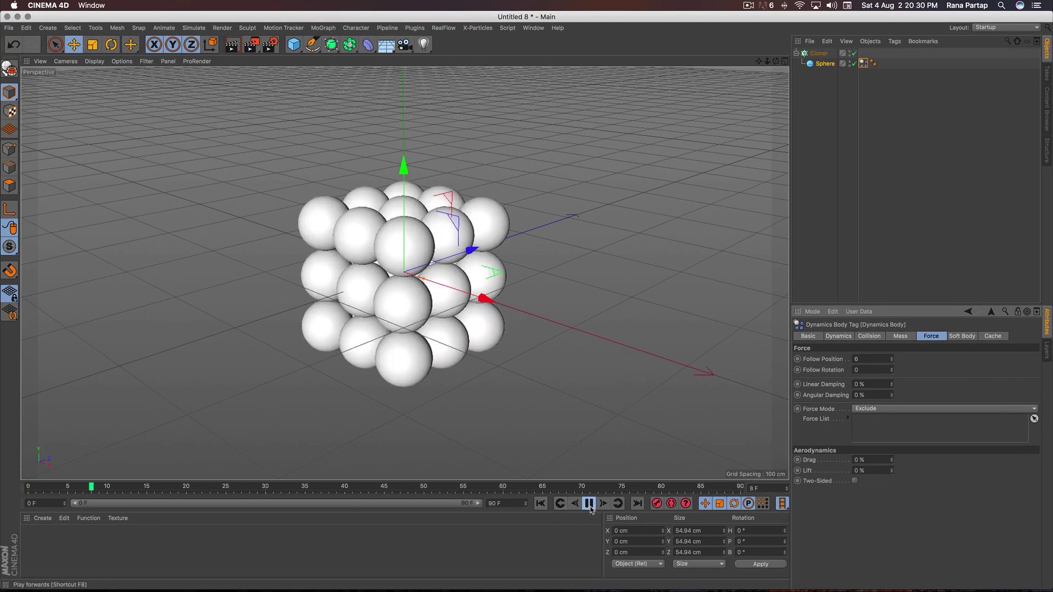
left_click(589, 504)
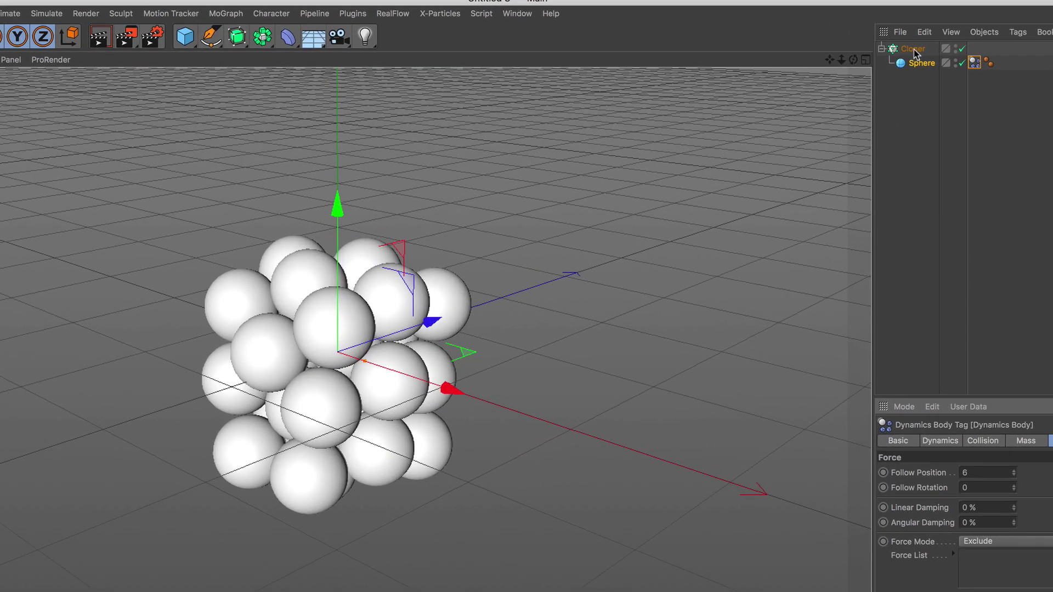
Add a Random effector to the Cloner
left_click(913, 51)
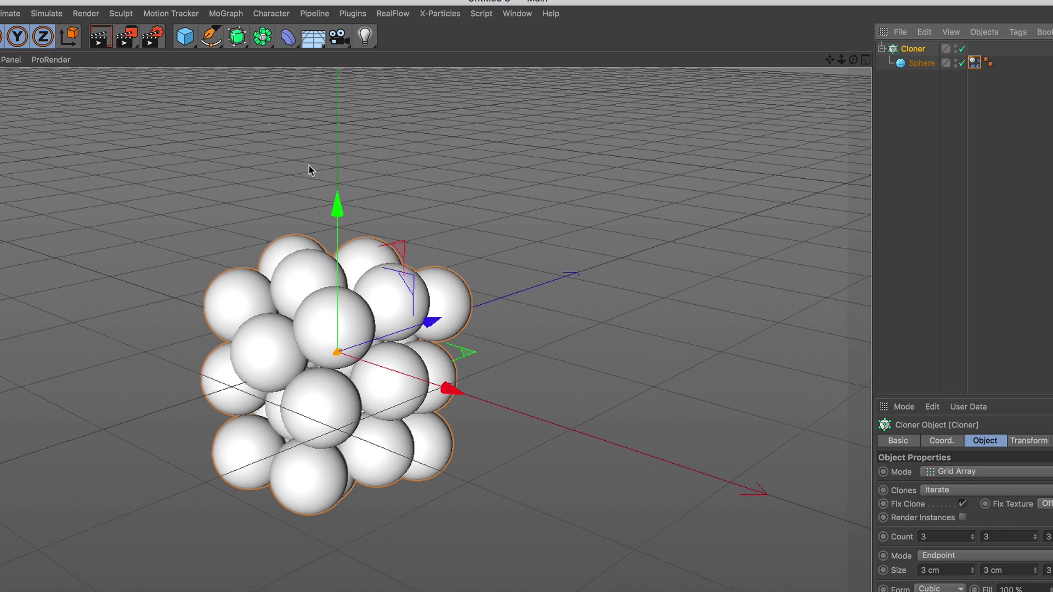
left_click(226, 14)
mouse_move(237, 34)
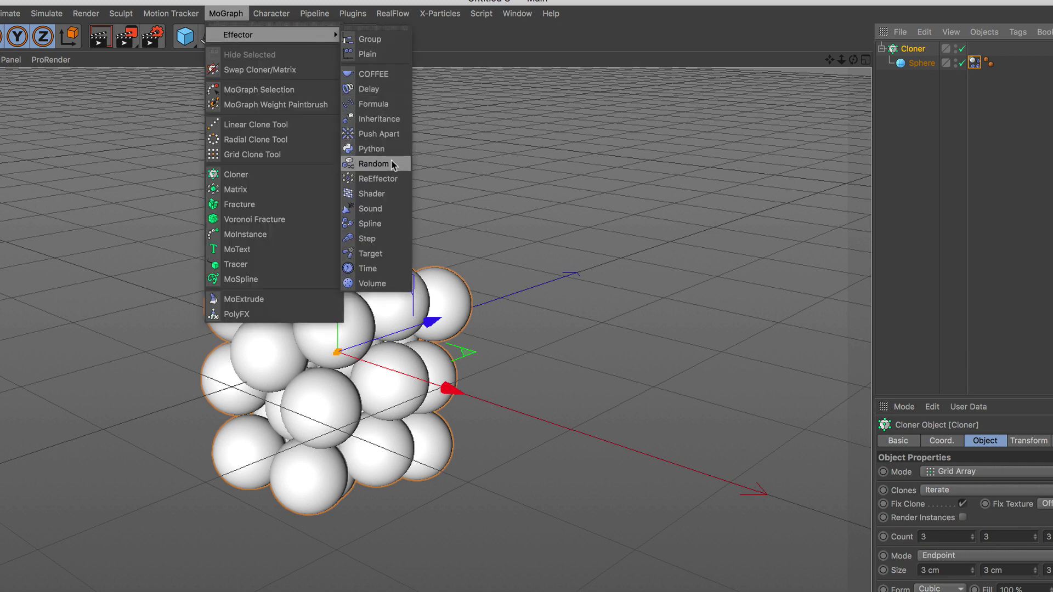
left_click(375, 164)
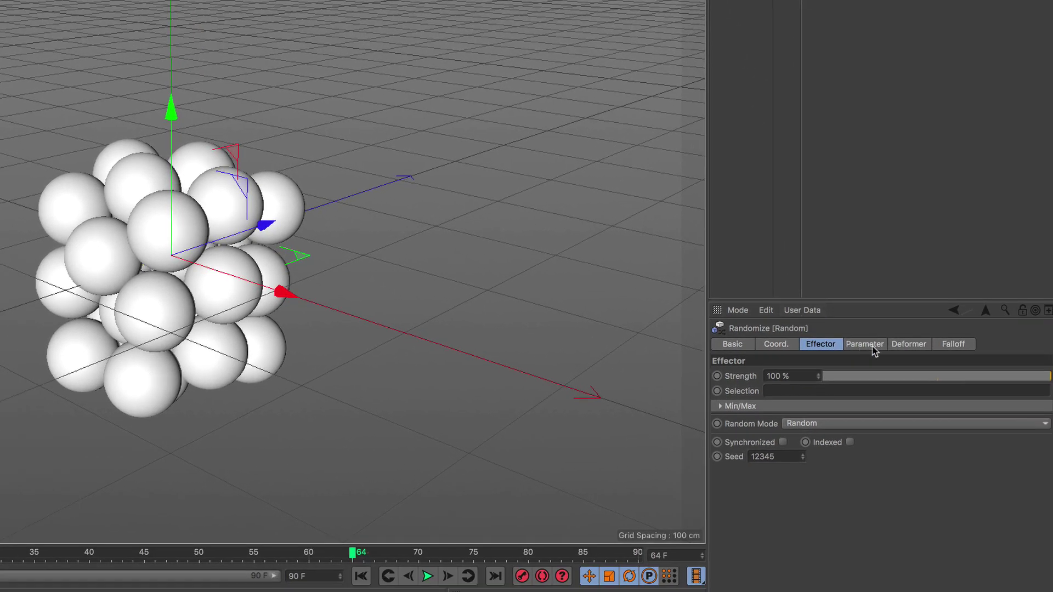
Enable Scale with Uniform Scale in the Random effector's parameters and set the scale to -5
left_click(872, 345)
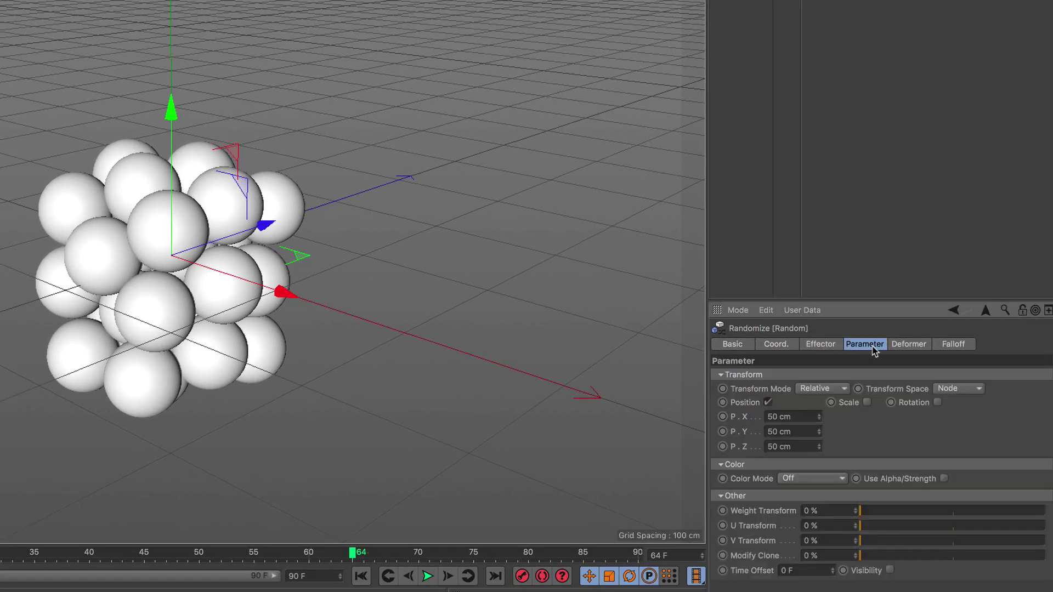
left_click(867, 403)
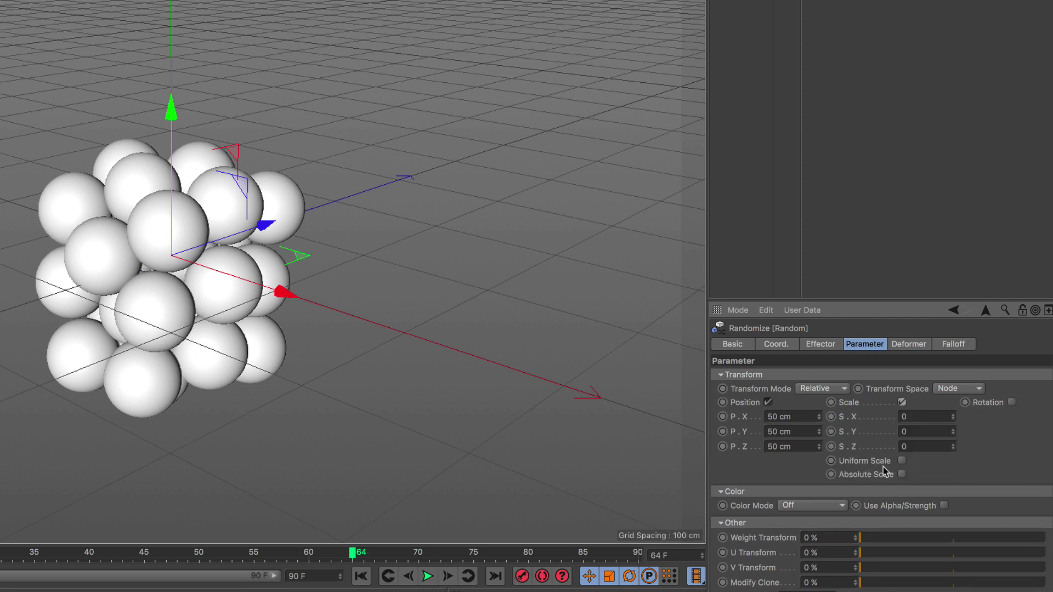
left_click(902, 461)
left_click(922, 415)
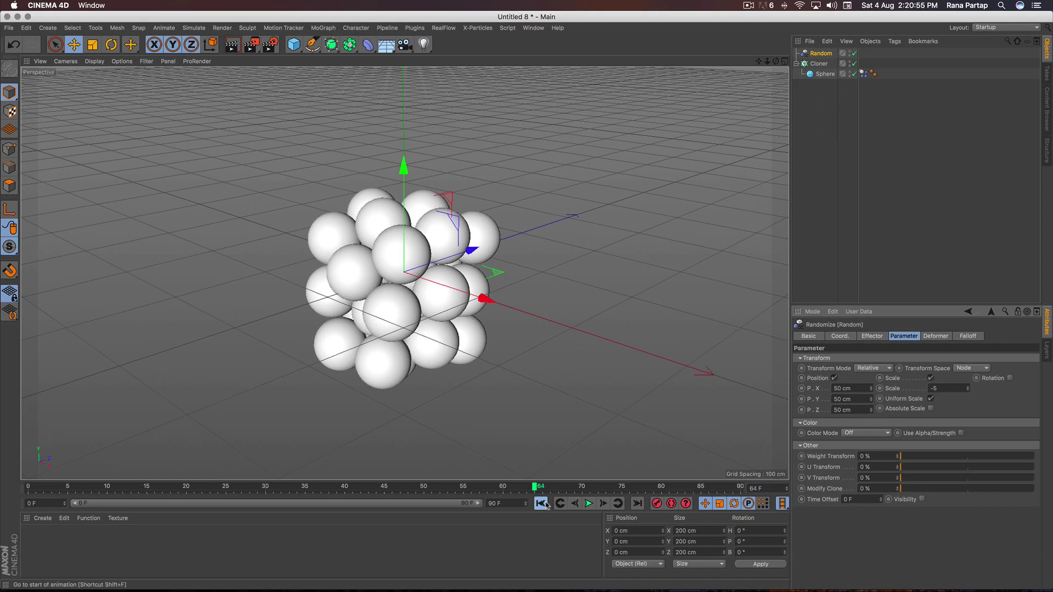
Replay the dynamics simulation from the first frame and examine how the randomly scaled spheres collide and cluster
left_click(361, 576)
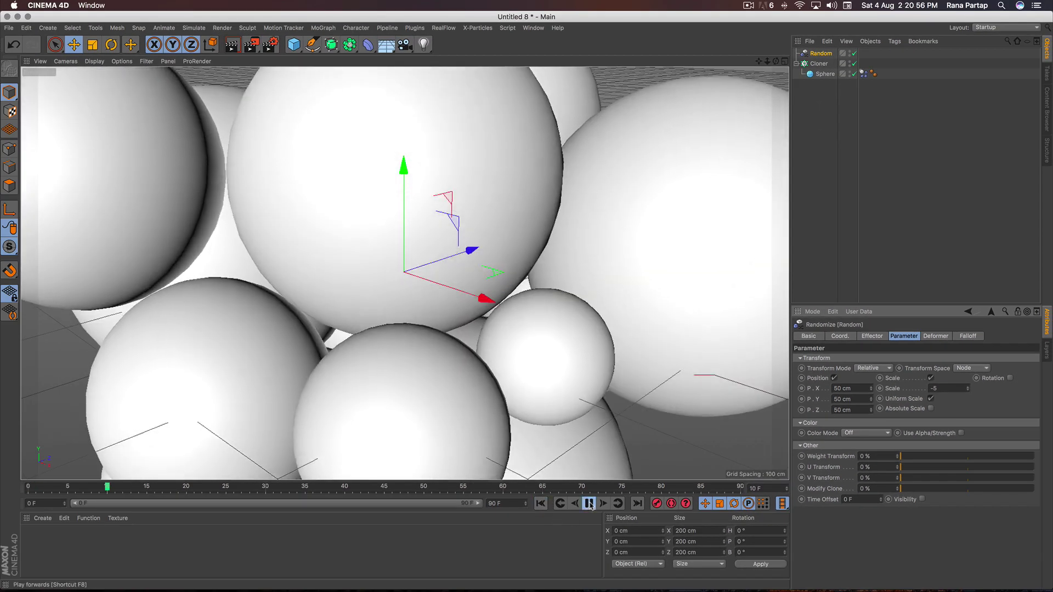
left_click(589, 505)
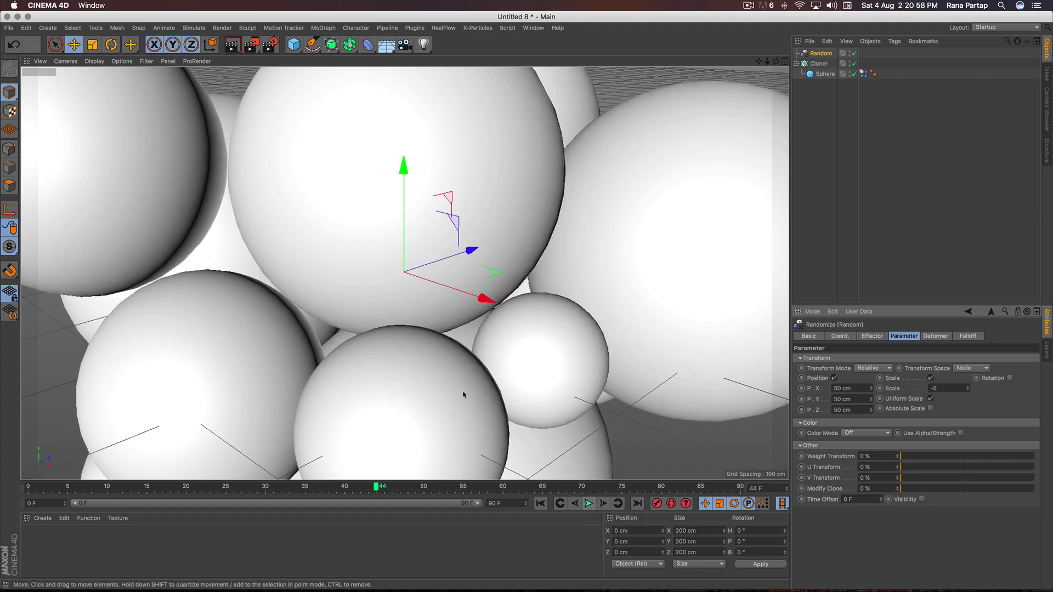
scroll(461, 389, "down", 5)
scroll(451, 349, "down", 2)
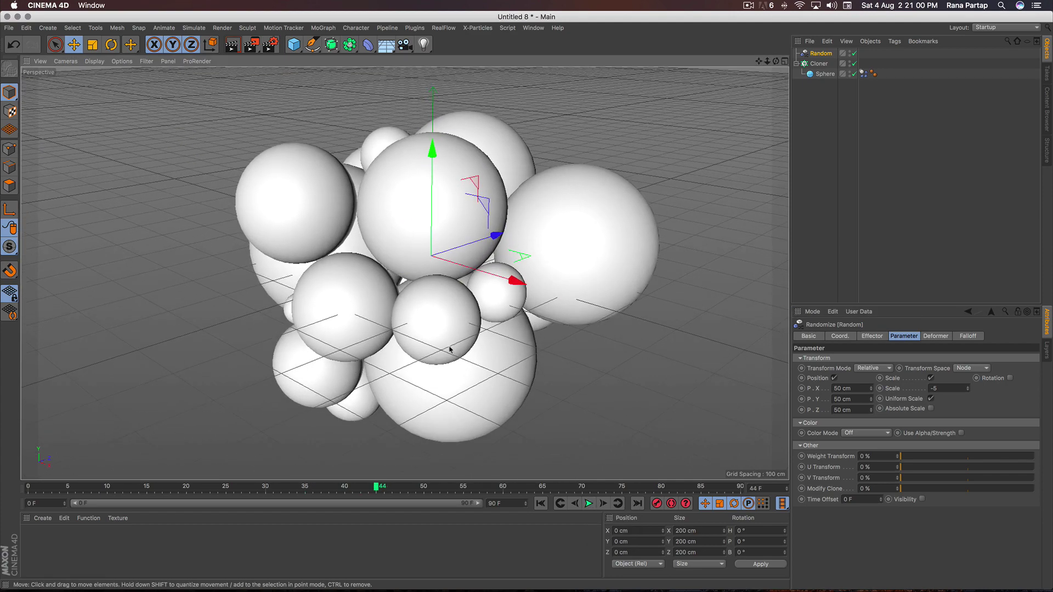
left_click(540, 504)
left_click(587, 504)
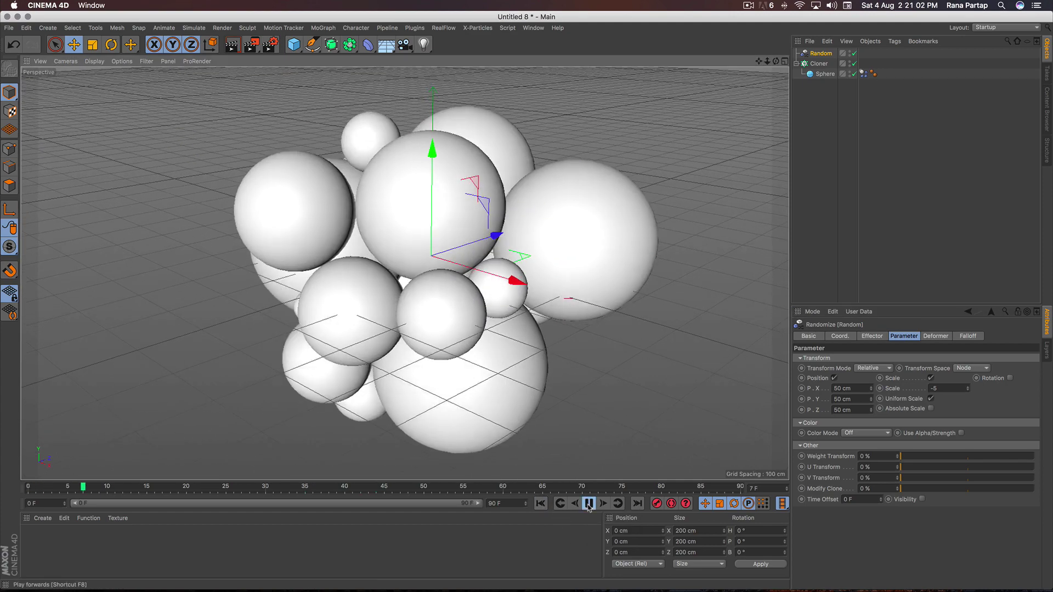
left_click(588, 505)
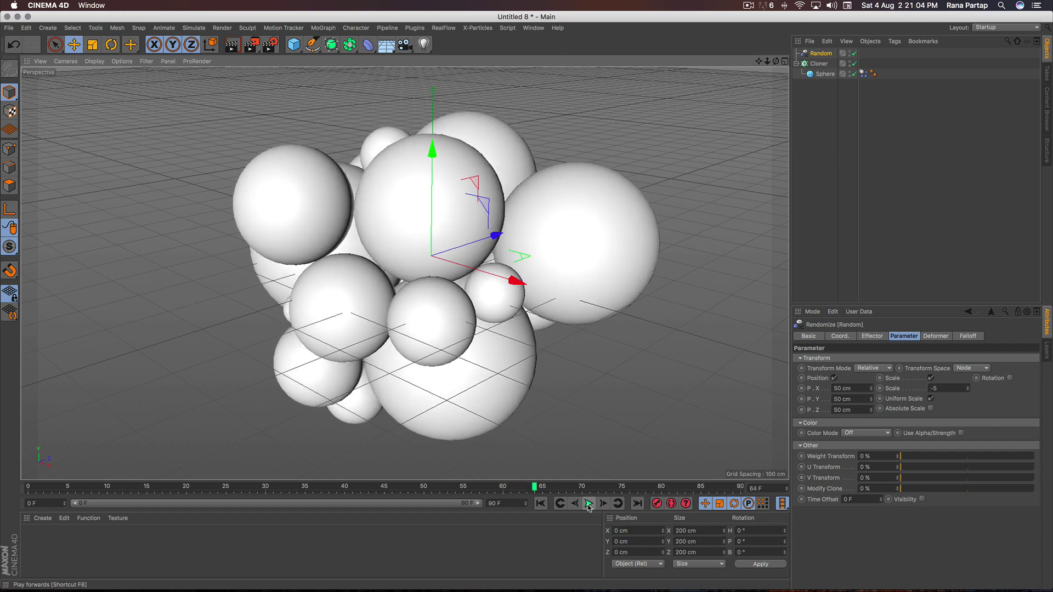
Convert the Cloner into a separate object hierarchy with Current State to Object and delete the original Cloner
scroll(442, 312, "down", 2)
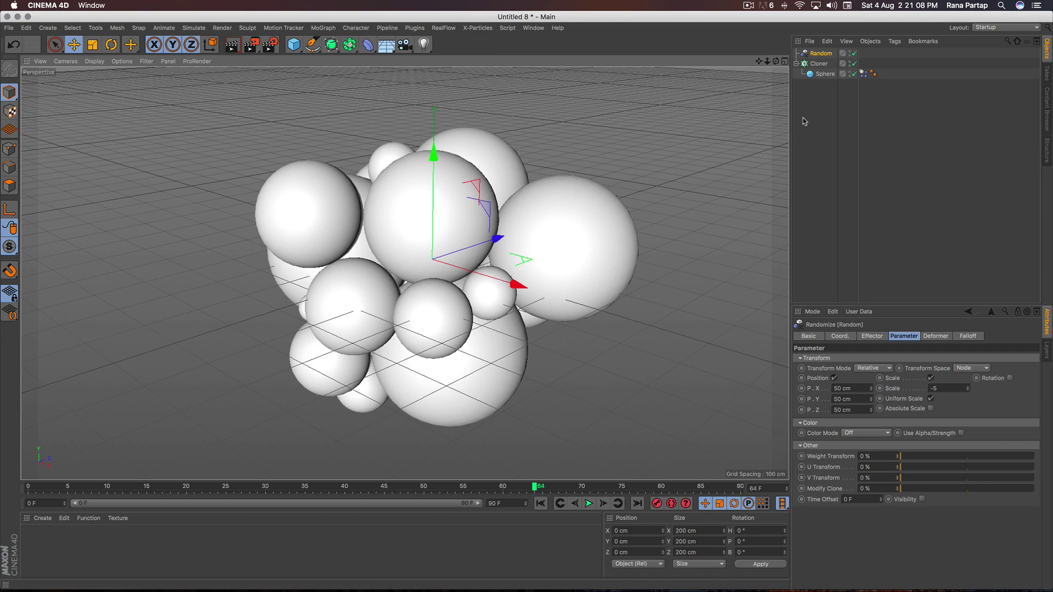
left_click(820, 64)
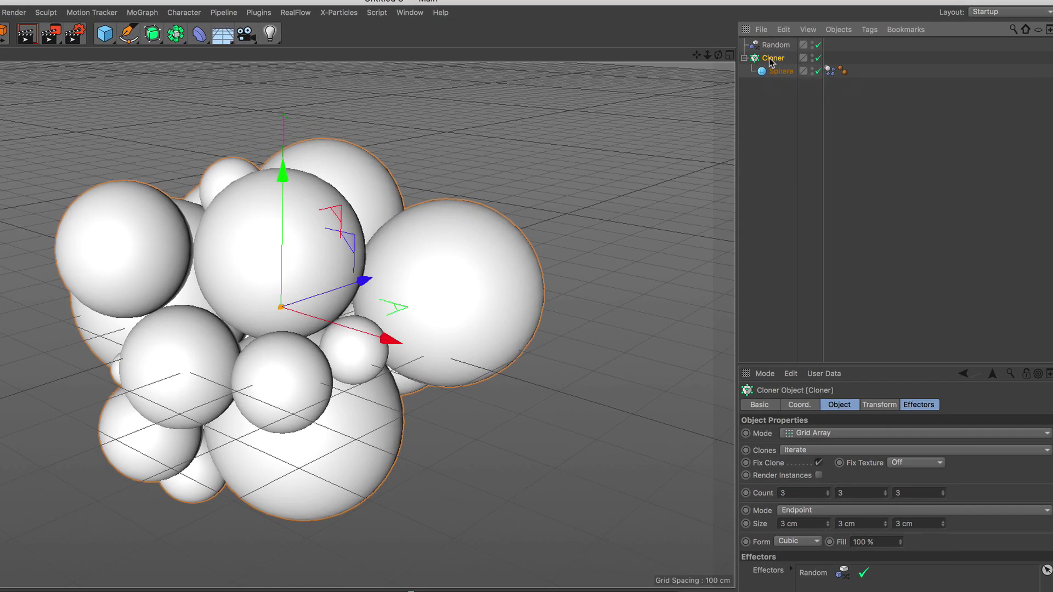
right_click(818, 64)
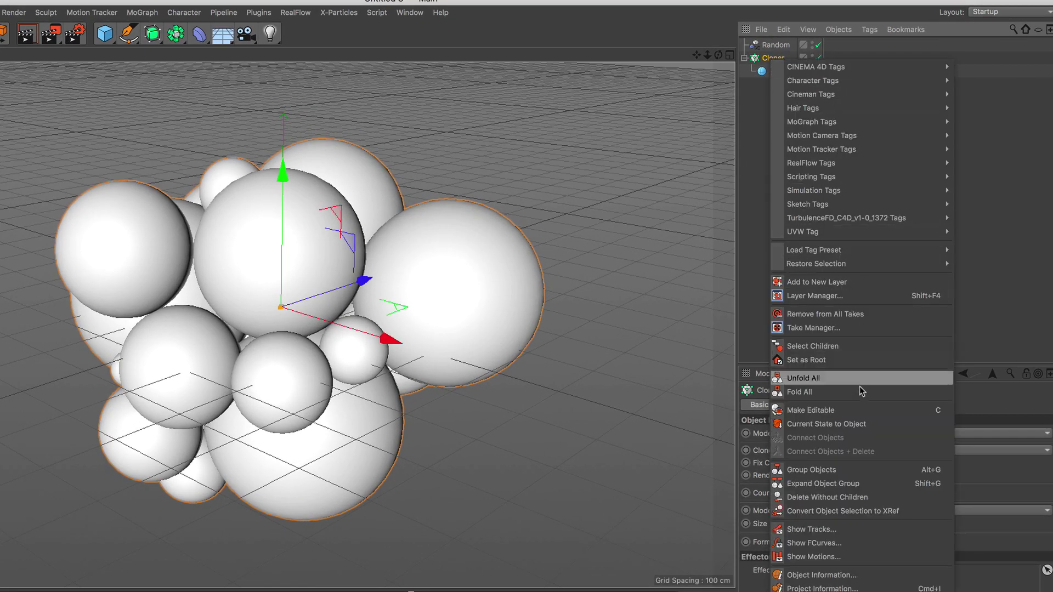
left_click(892, 425)
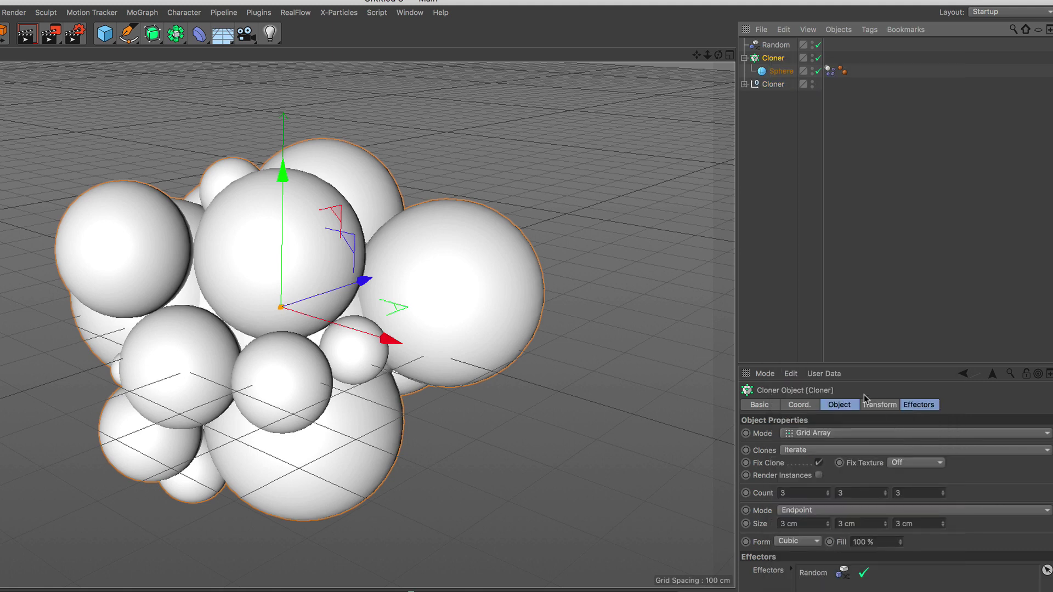
left_click(744, 84)
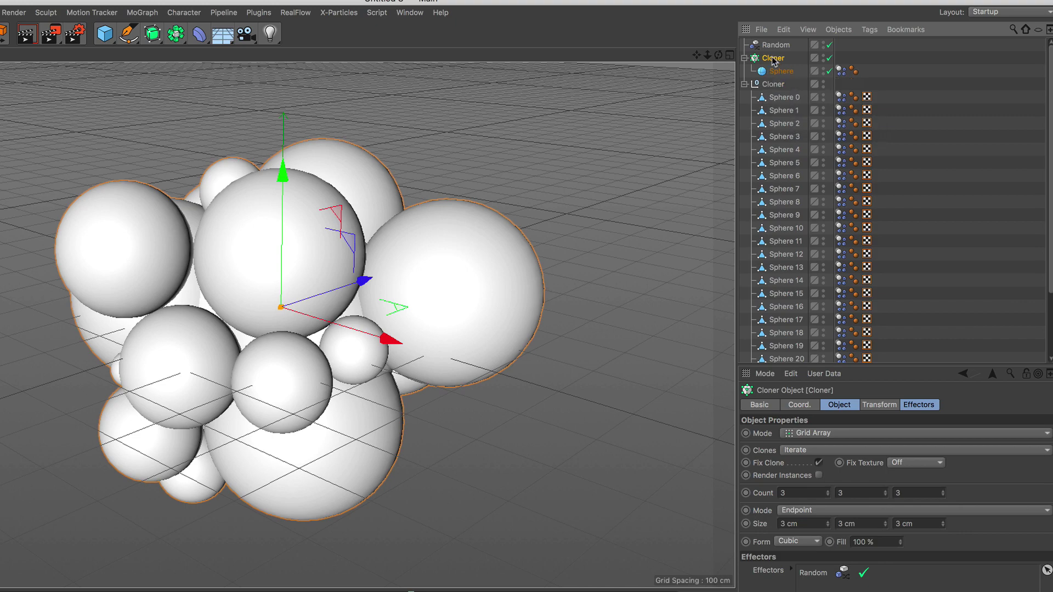
key("Delete")
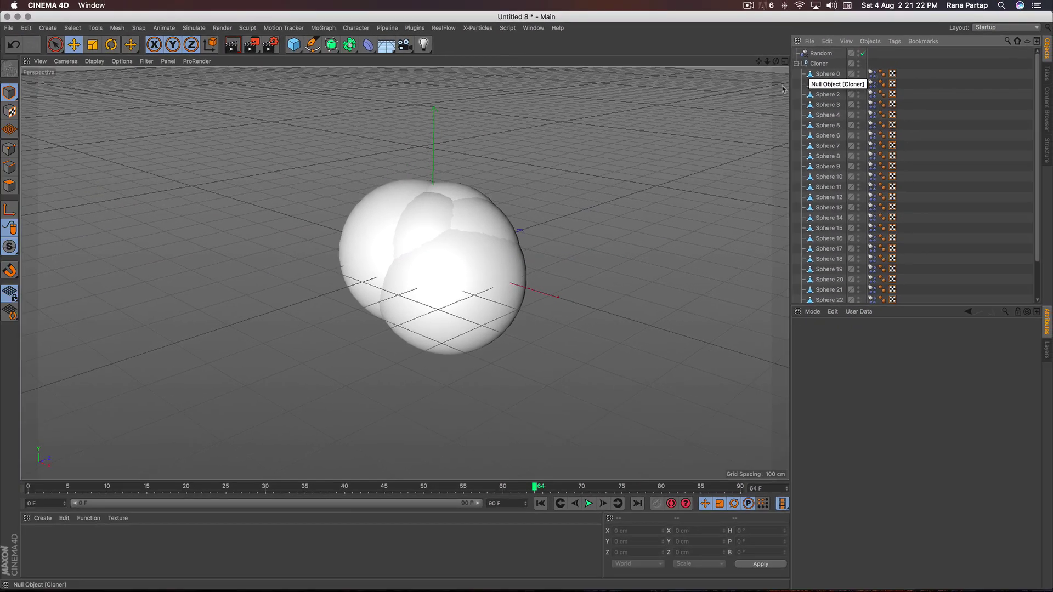
Play the simulation of the converted spheres from the first frame and stop it at frame 45
left_click(540, 503)
left_click(589, 503)
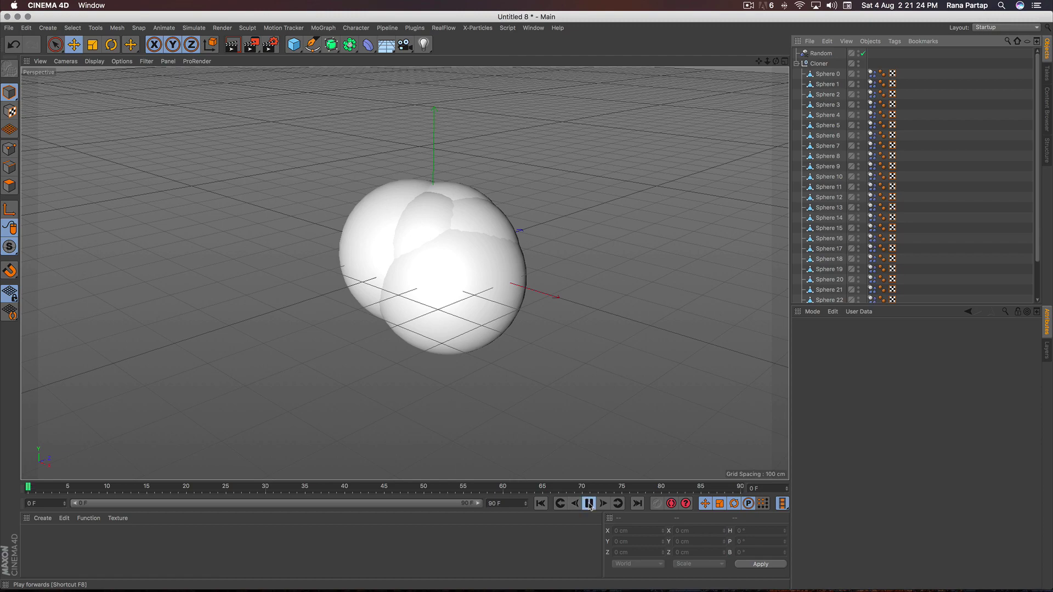
left_click(589, 504)
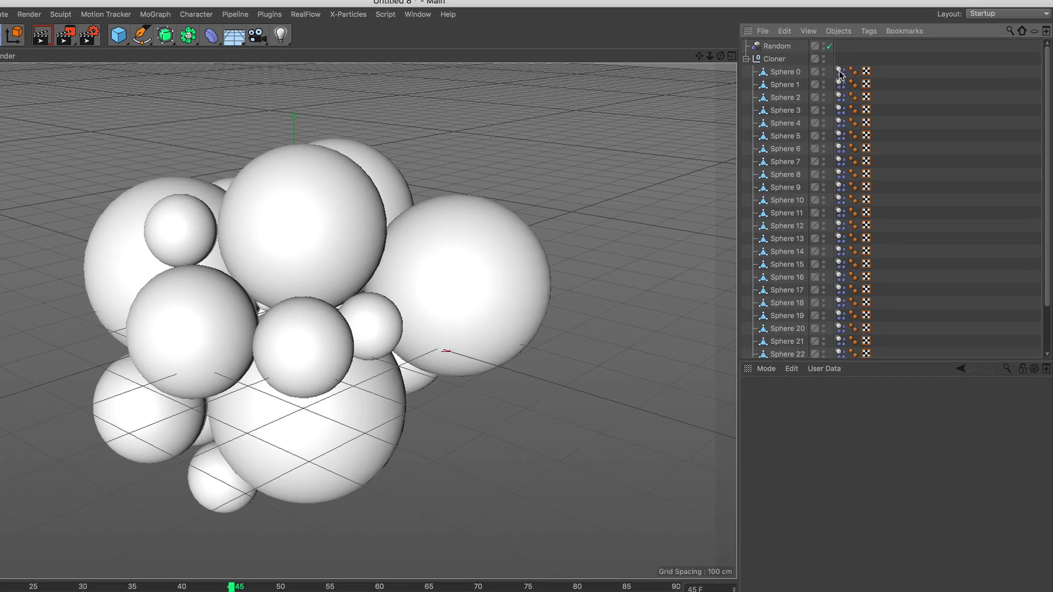
Delete the Dynamics Body tags from all the spheres, Sphere 0 through Sphere 26
left_click(872, 74)
scroll(845, 164, "down", 2)
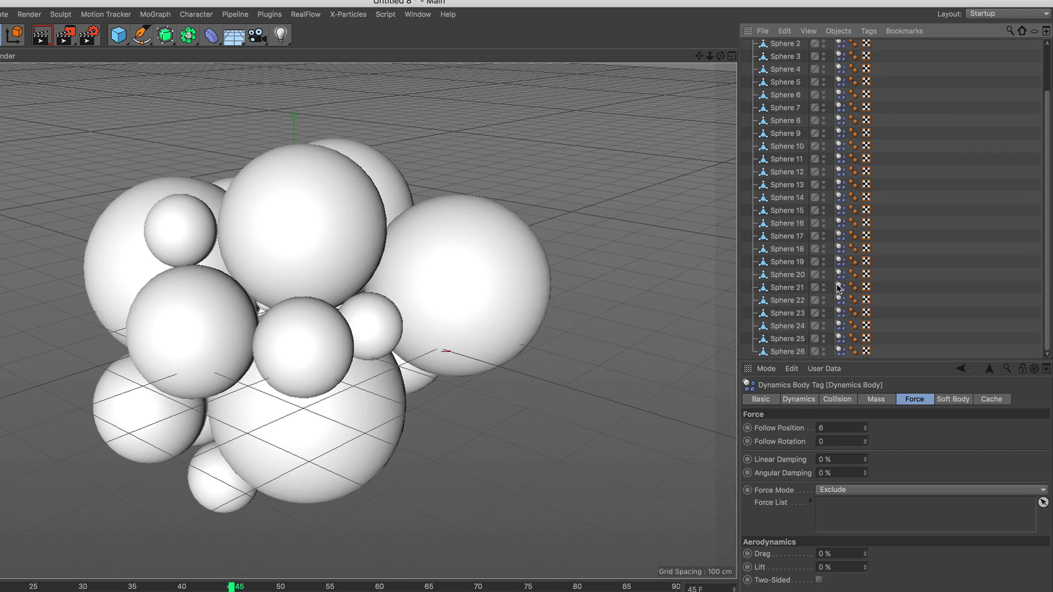
left_click(841, 351, "shift")
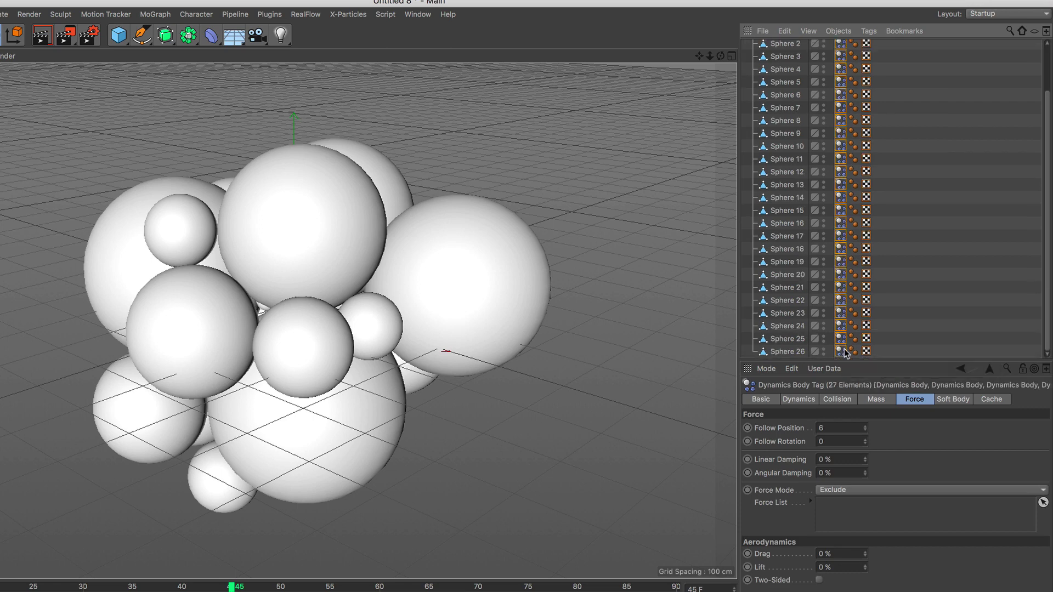
key("BackSpace")
scroll(825, 200, "up", 2)
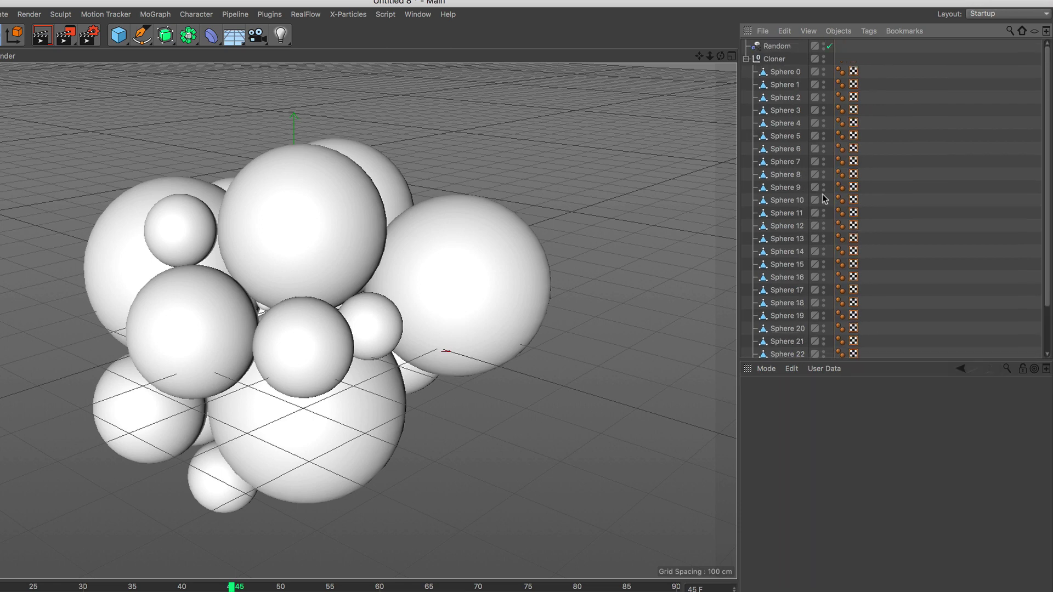
Delete the Random effector and select the Cloner null that holds the spheres
left_click(780, 49)
key("BackSpace")
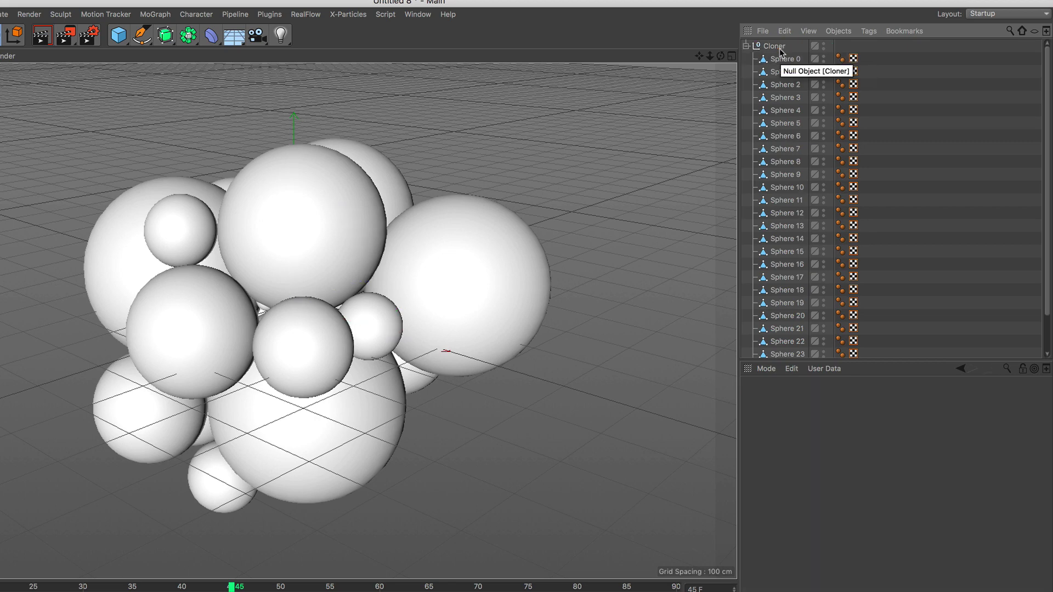
left_click(781, 48)
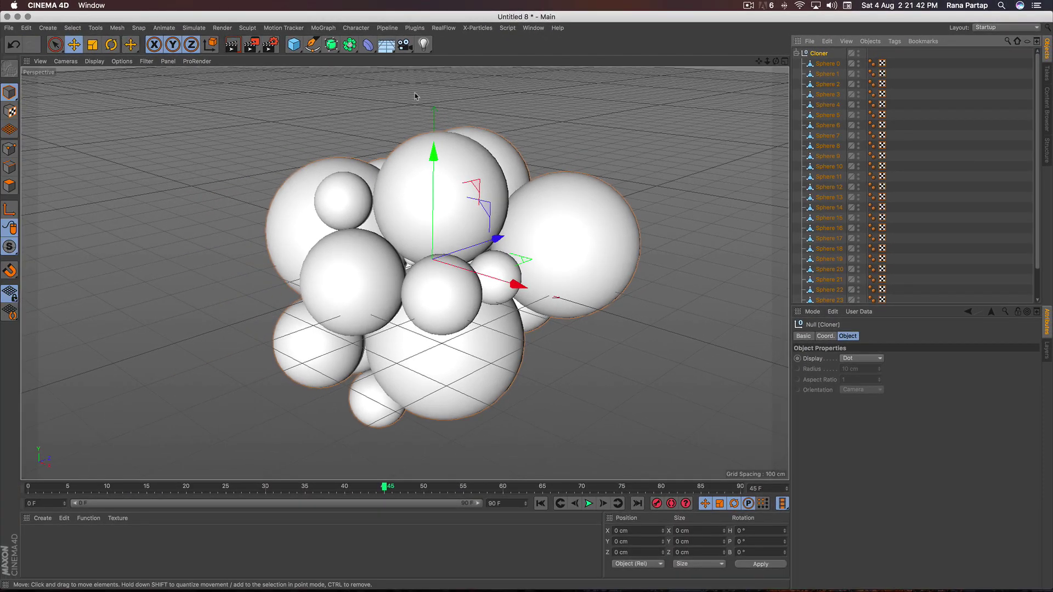
Add a standard Camera to the scene and look through it in the viewport
left_click(405, 45)
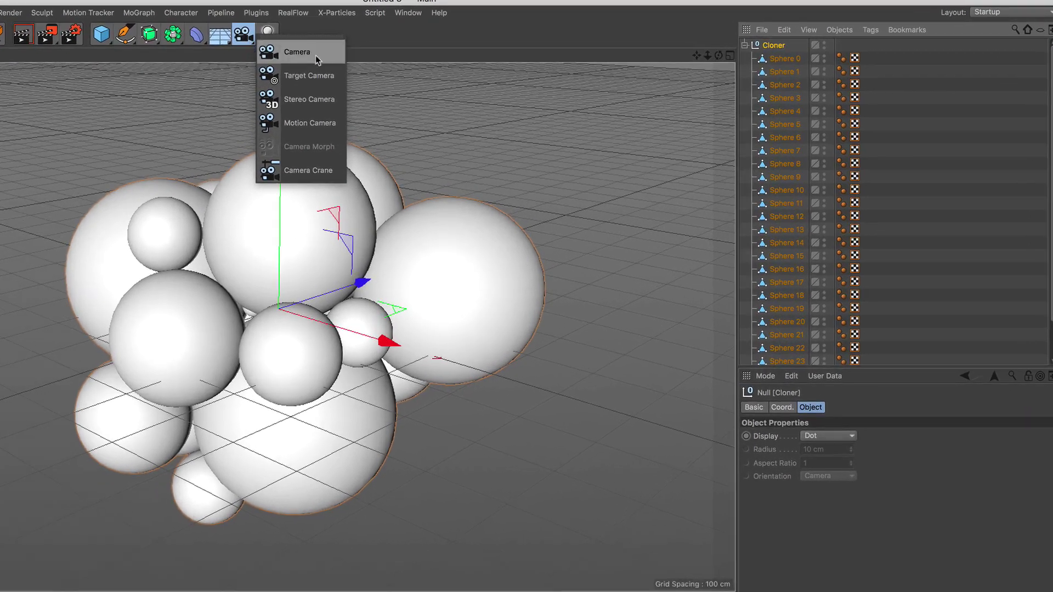
left_click(336, 58)
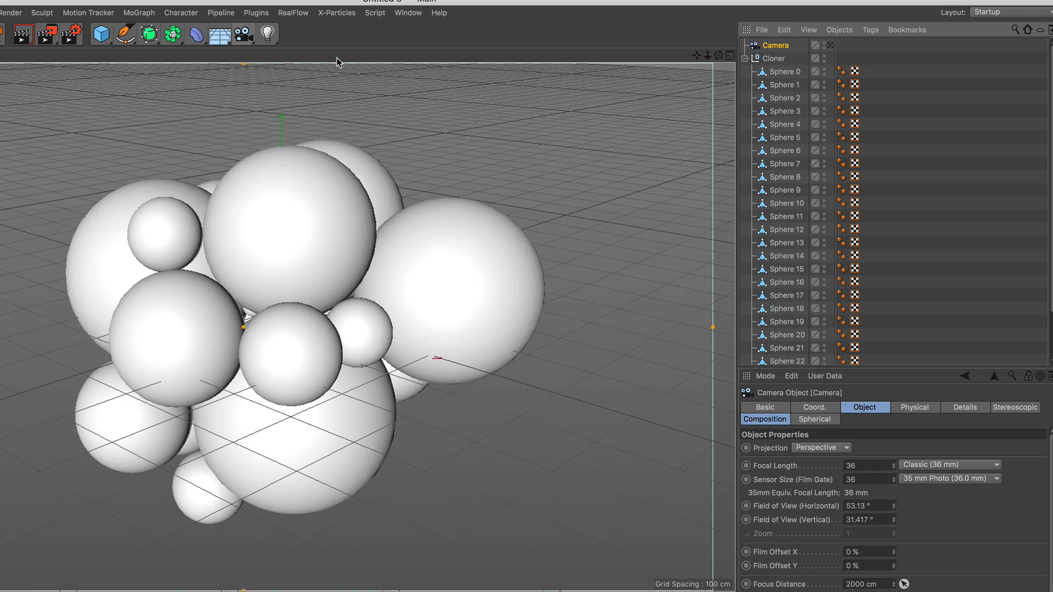
left_click(830, 47)
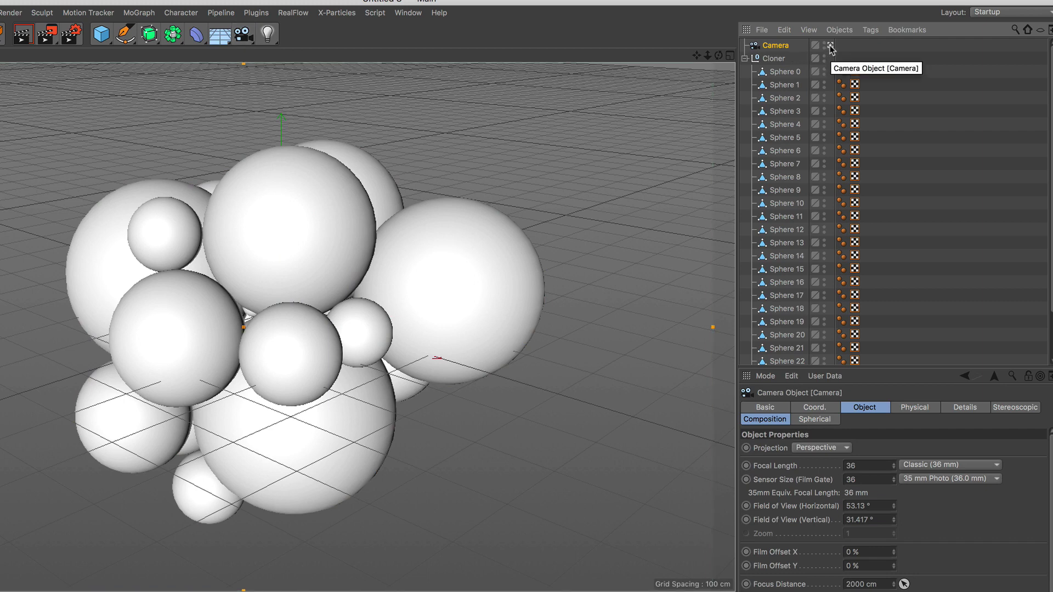
Set the camera's X and Y positions to 0 cm
left_click(815, 408)
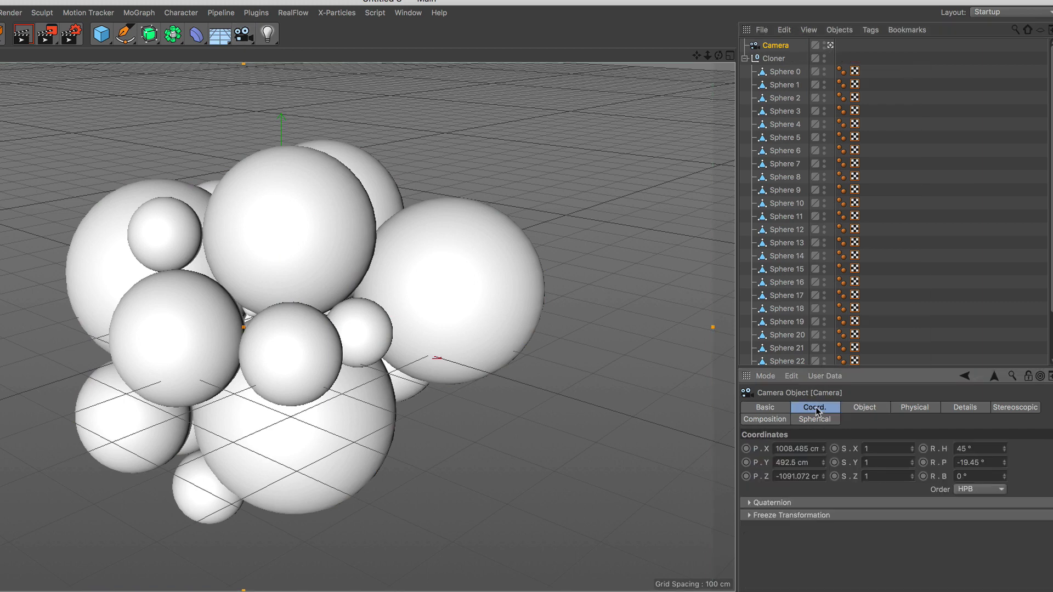
double_click(800, 449)
type("0")
key("Return")
key("Tab")
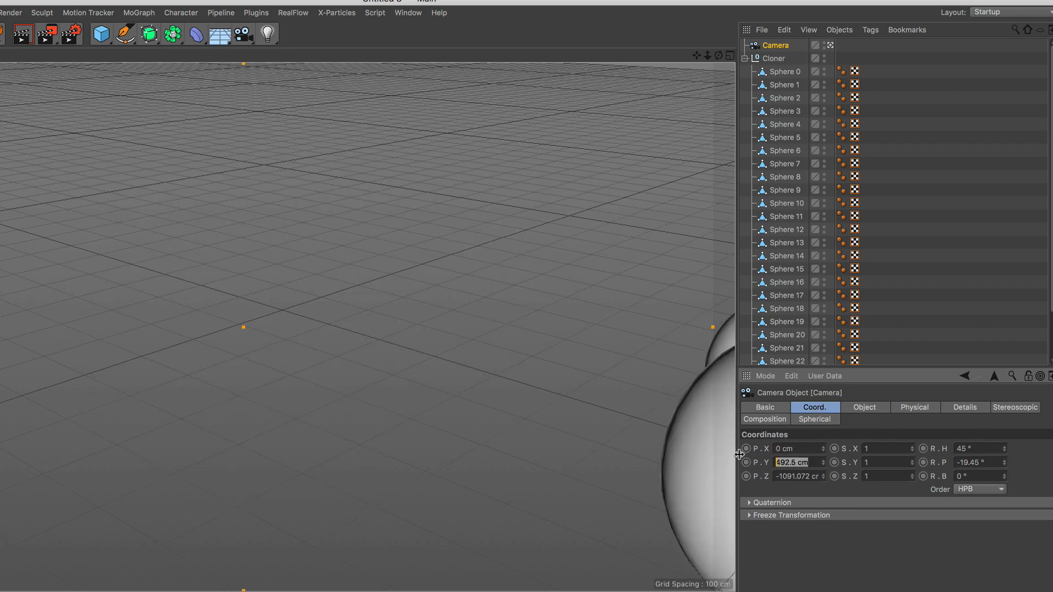
type("0")
key("Return")
Set the camera's heading and pitch to 0° and pull it back to a Z position of about -1579 cm
double_click(969, 449)
type("0")
key("Return")
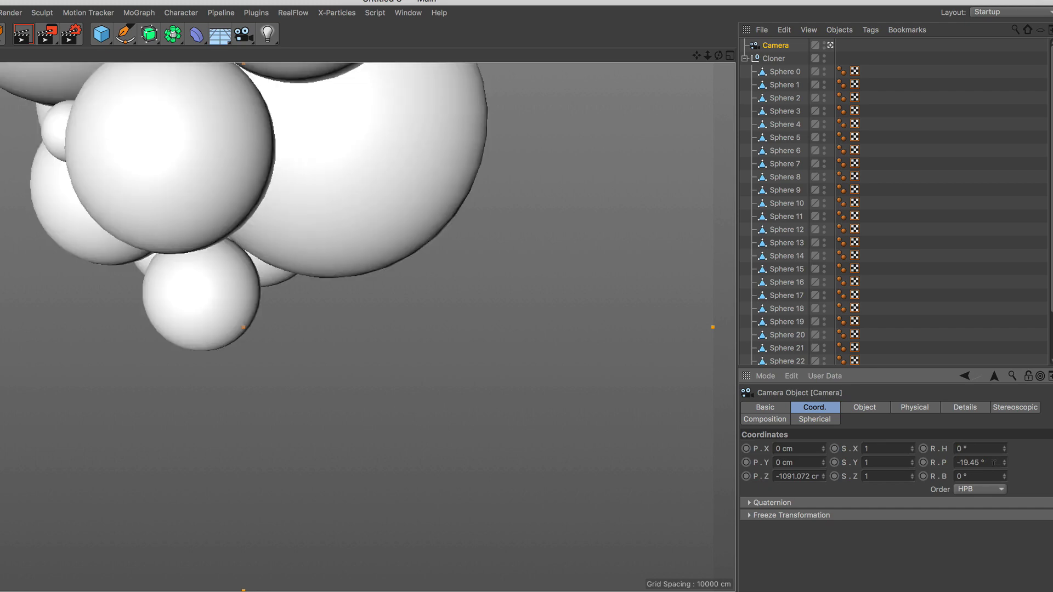
double_click(981, 463)
type("0")
key("Return")
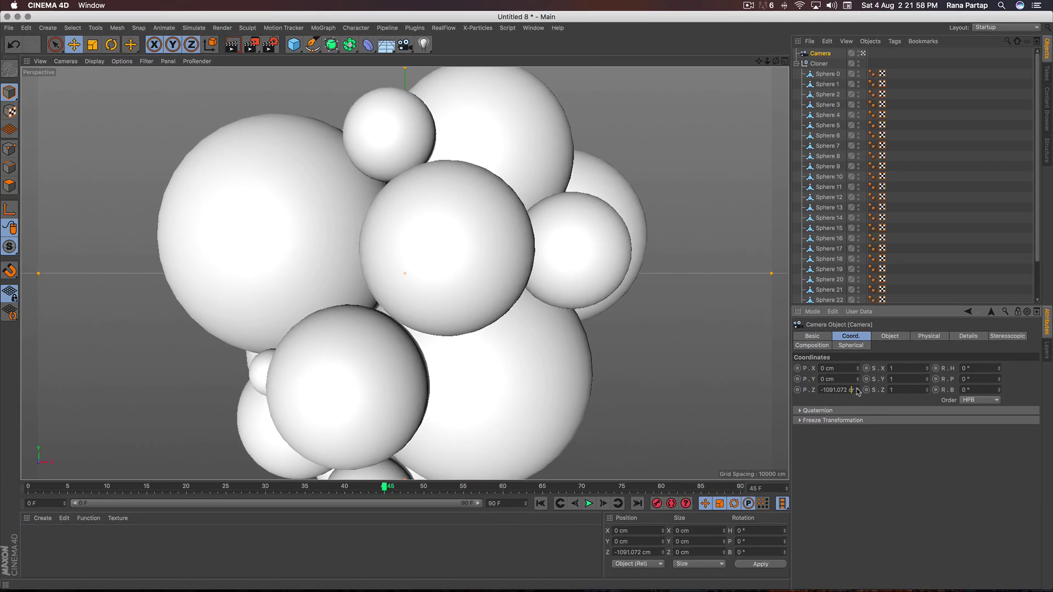
left_click_drag(858, 391, 858, 423)
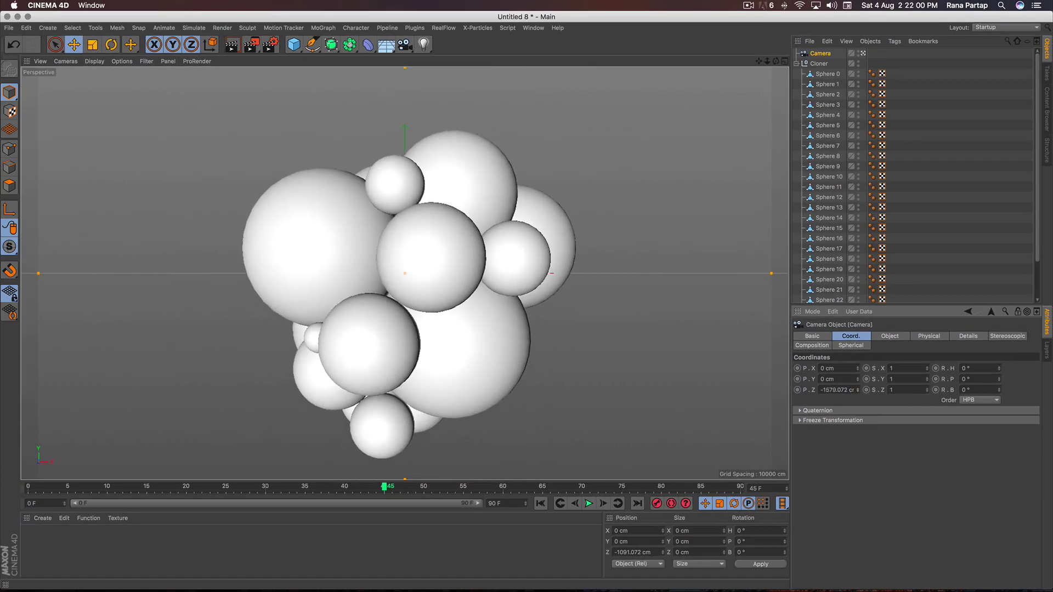
Play the timeline from the first frame and check through the camera whether the sphere cluster moves
left_click(540, 503)
left_click(588, 503)
left_click(589, 504)
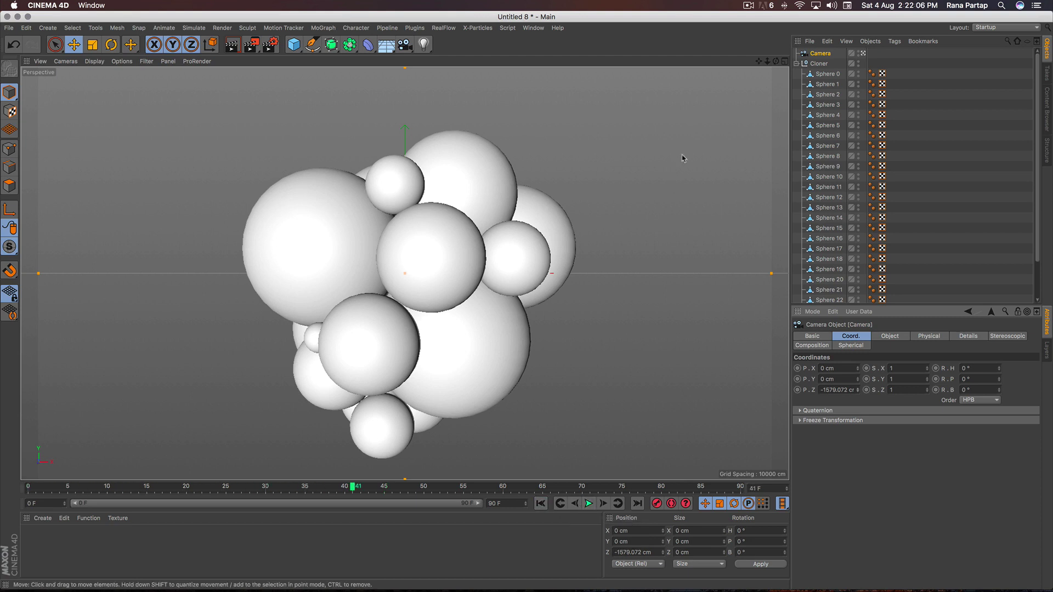
Maximize the Front view and add a Helix spline at the centre of the sphere cluster
left_click(785, 61)
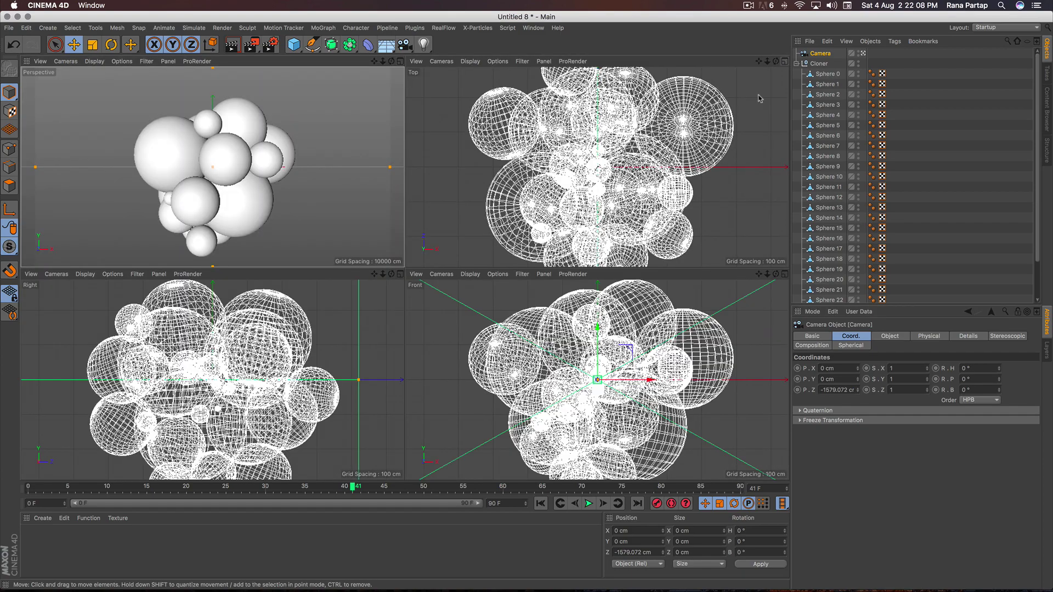
left_click(785, 274)
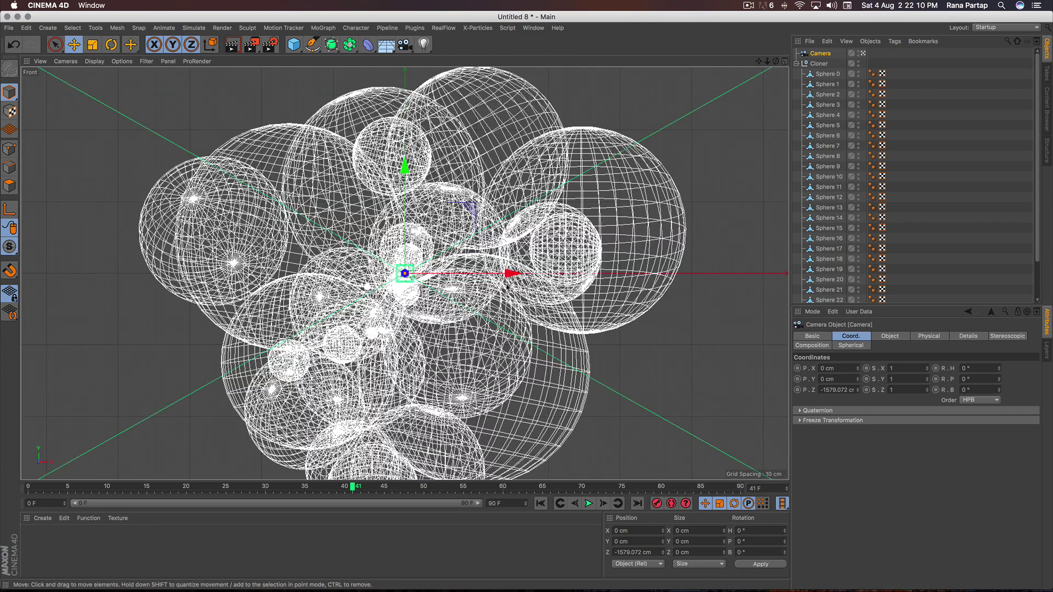
scroll(447, 270, "down", 5)
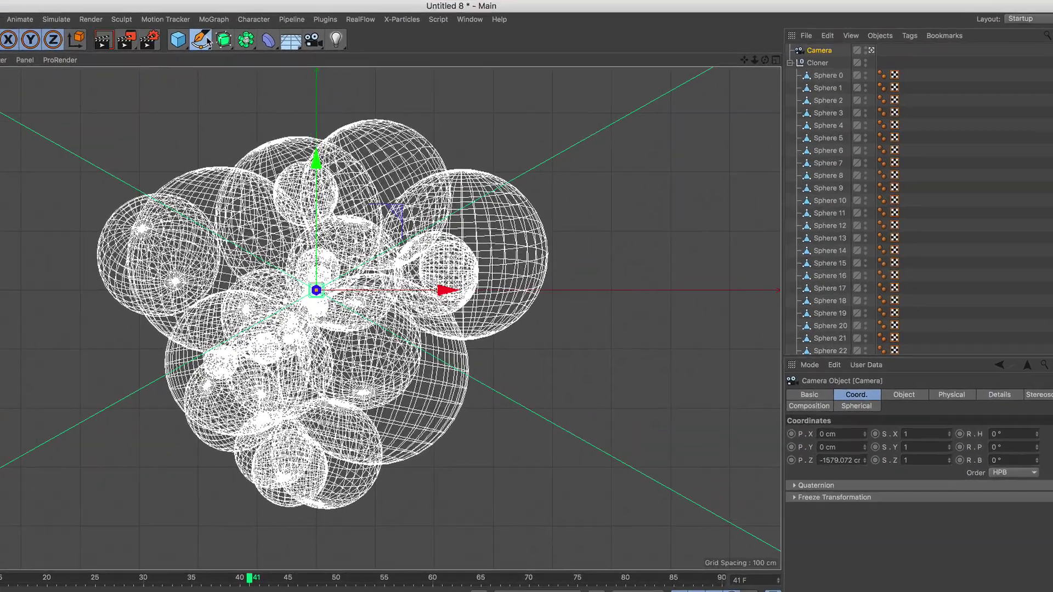
left_click(313, 45)
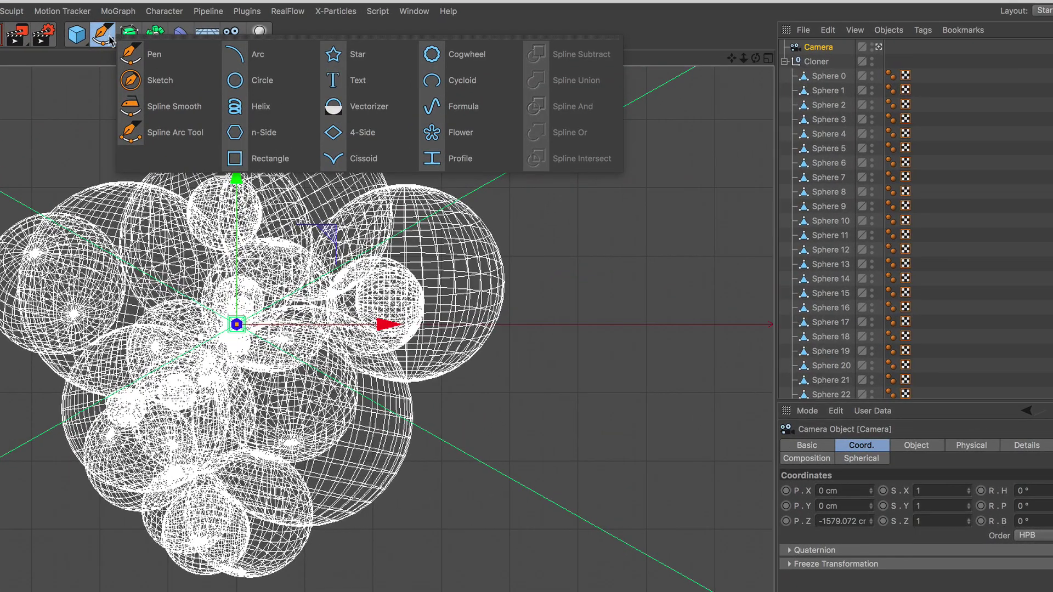
left_click(290, 112)
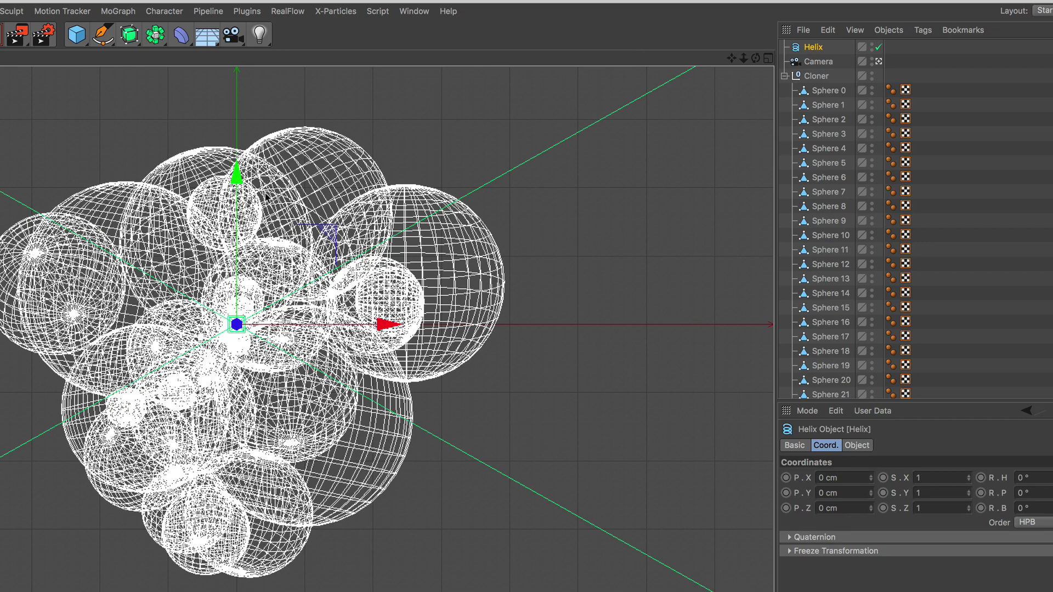
Set the helix's start radius to 406 cm, start angle to -2232°, end radius to 51 cm and end angle to 1072°
left_click(863, 443)
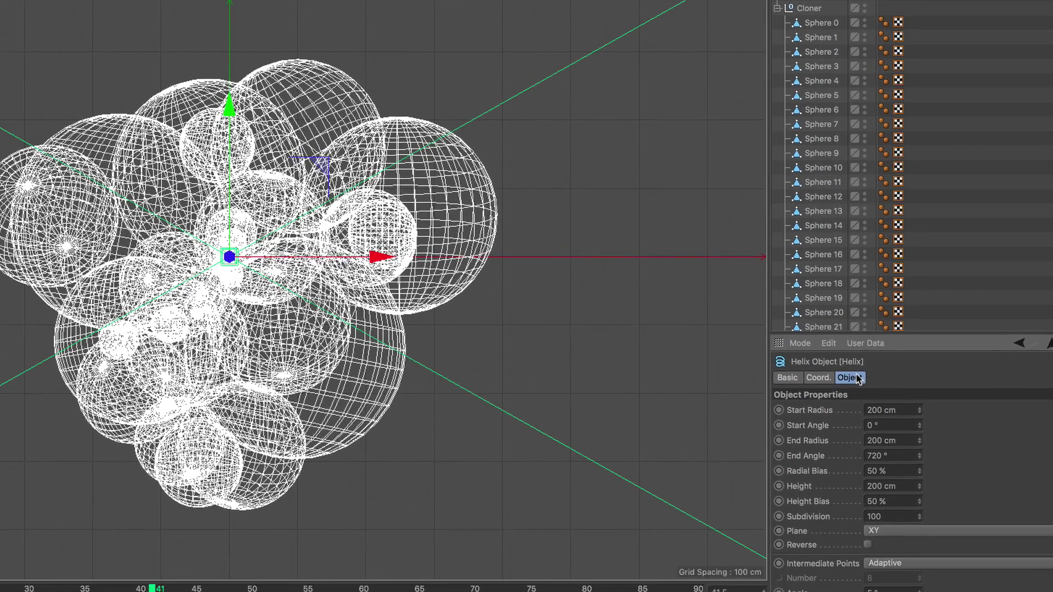
left_click_drag(926, 477, 925, 437)
left_click_drag(916, 385, 916, 371)
mouse_move(916, 416)
left_mouse_down()
mouse_move(917, 400)
mouse_move(916, 442)
mouse_move(917, 423)
left_mouse_up()
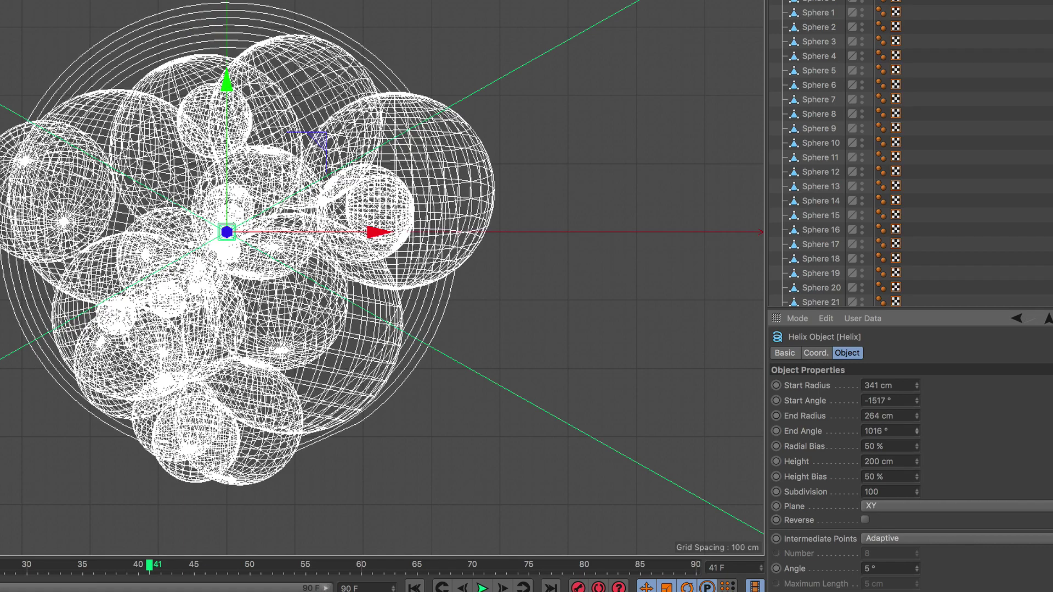
left_click_drag(916, 386, 918, 436)
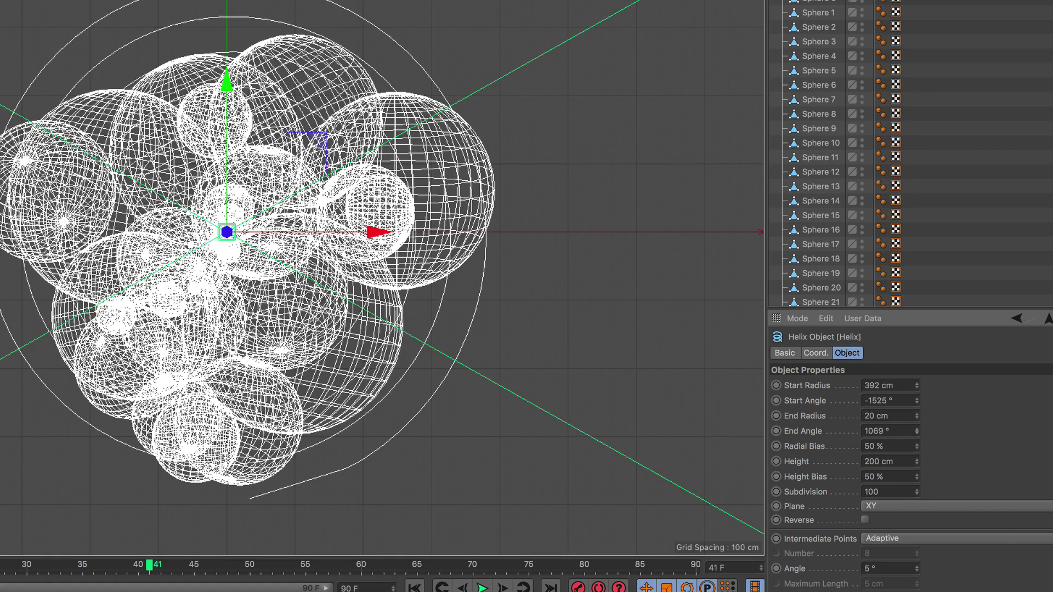
left_click_drag(916, 435, 917, 432)
left_click_drag(916, 386, 916, 408)
mouse_move(919, 407)
left_mouse_down()
mouse_move(919, 461)
mouse_move(920, 400)
mouse_move(918, 441)
mouse_move(920, 423)
left_mouse_up()
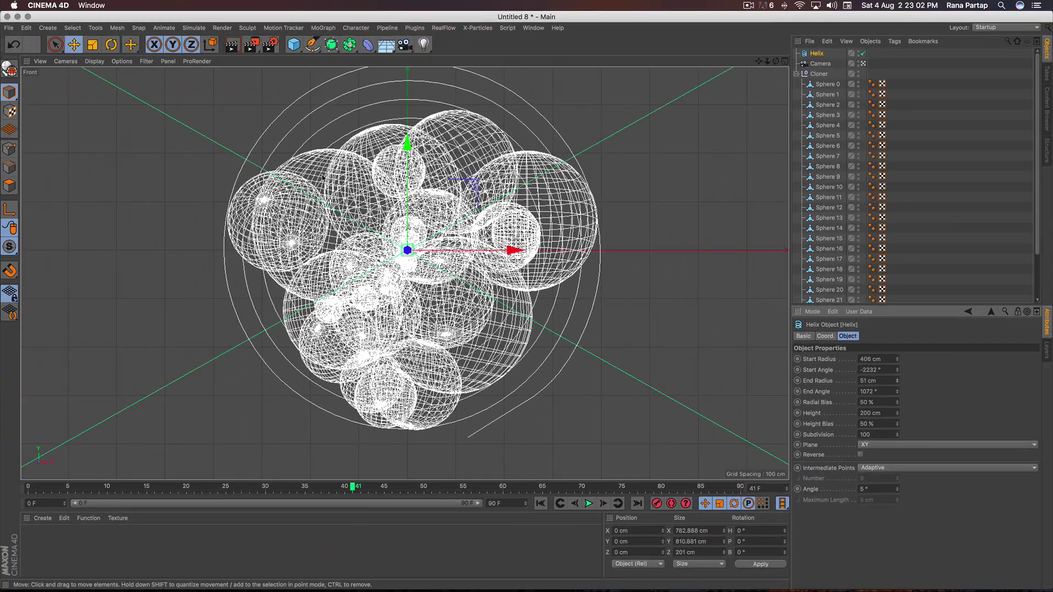
Make the helix editable and select all of its points in Point mode
left_click(11, 72)
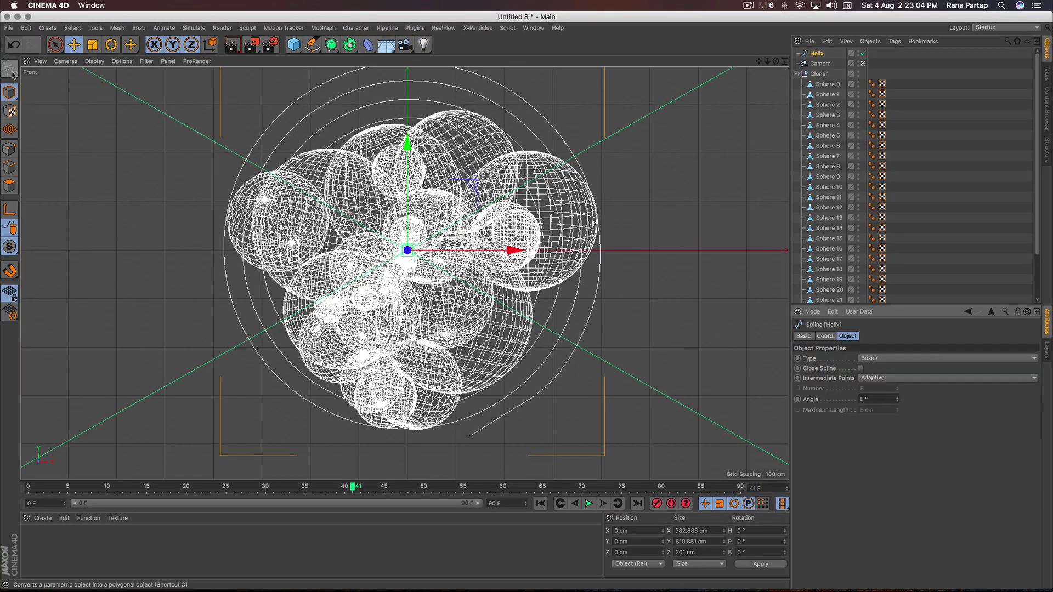
left_click(13, 149)
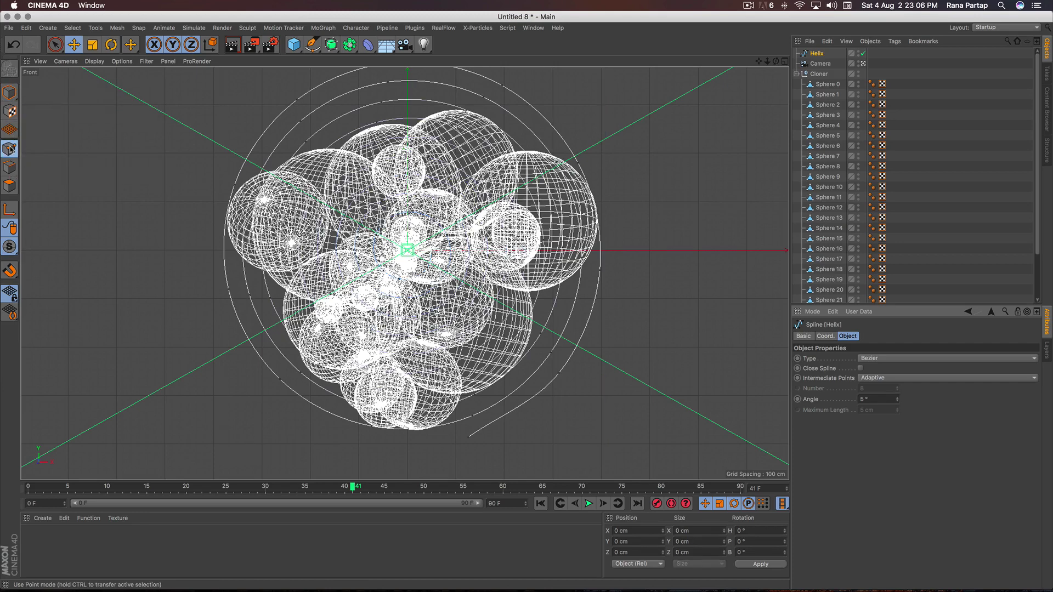
left_click(72, 27)
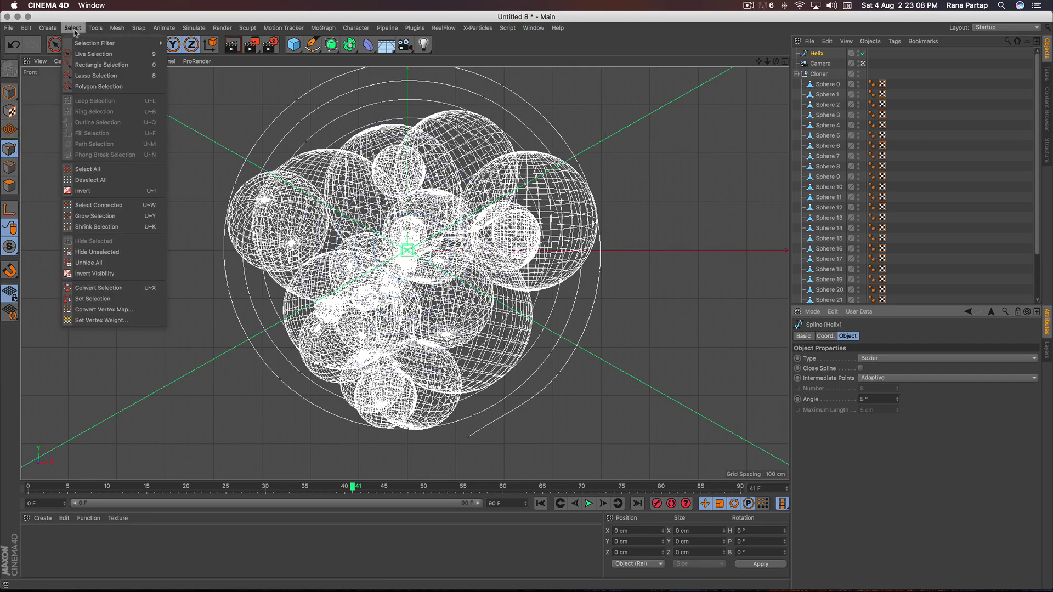
left_click(104, 171)
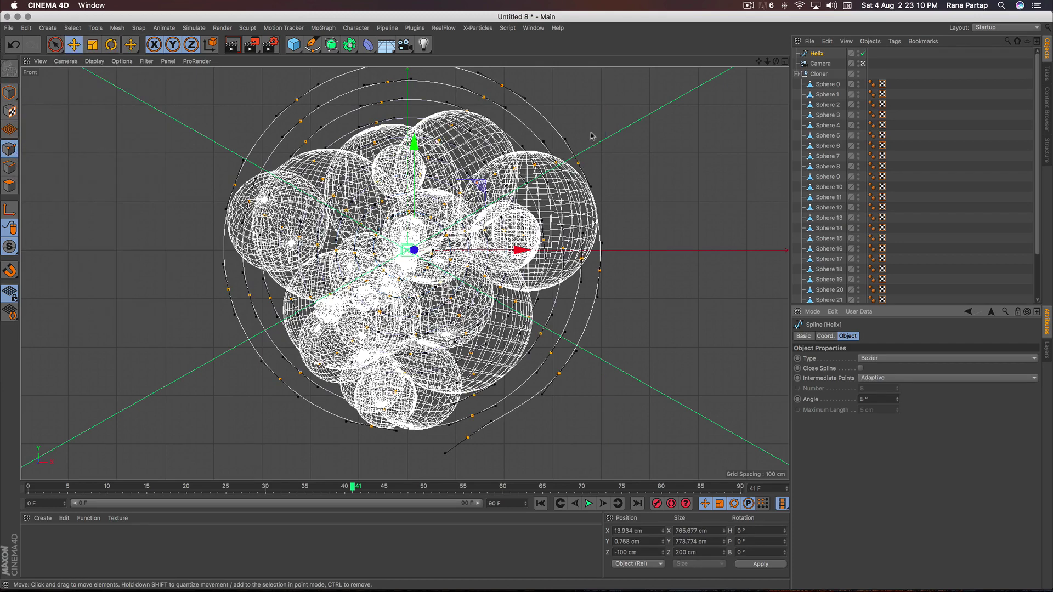
Subdivide the helix's selected points with 15 subdivisions
right_click(650, 132)
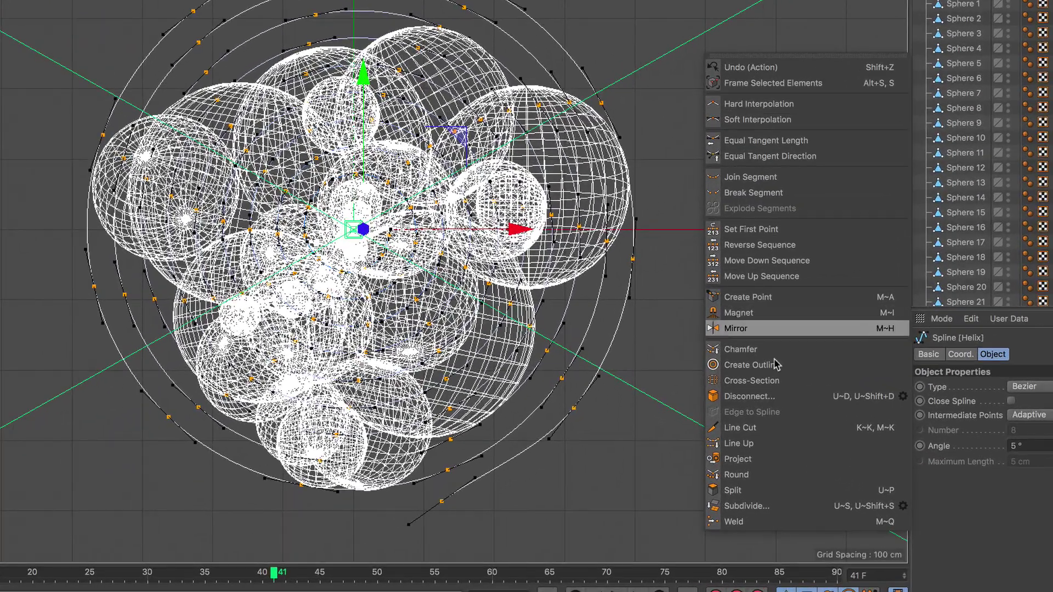
left_click(903, 507)
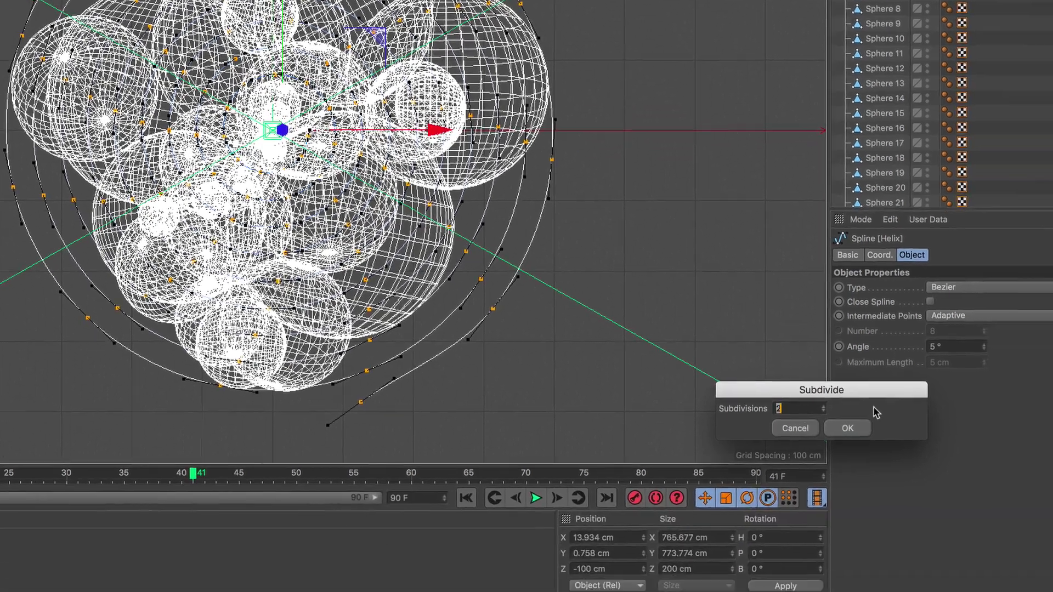
type("15")
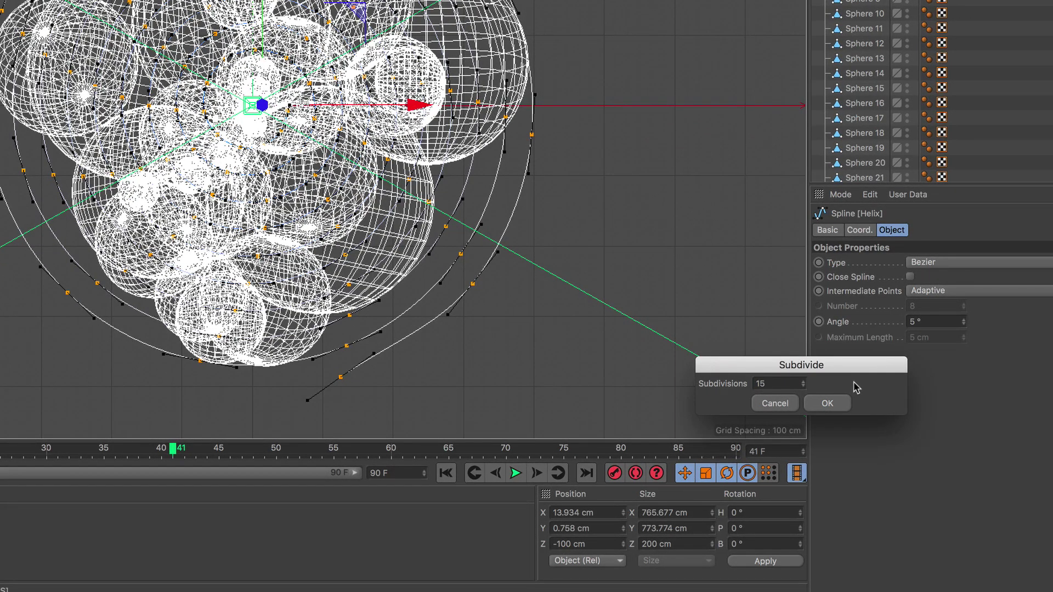
left_click(827, 403)
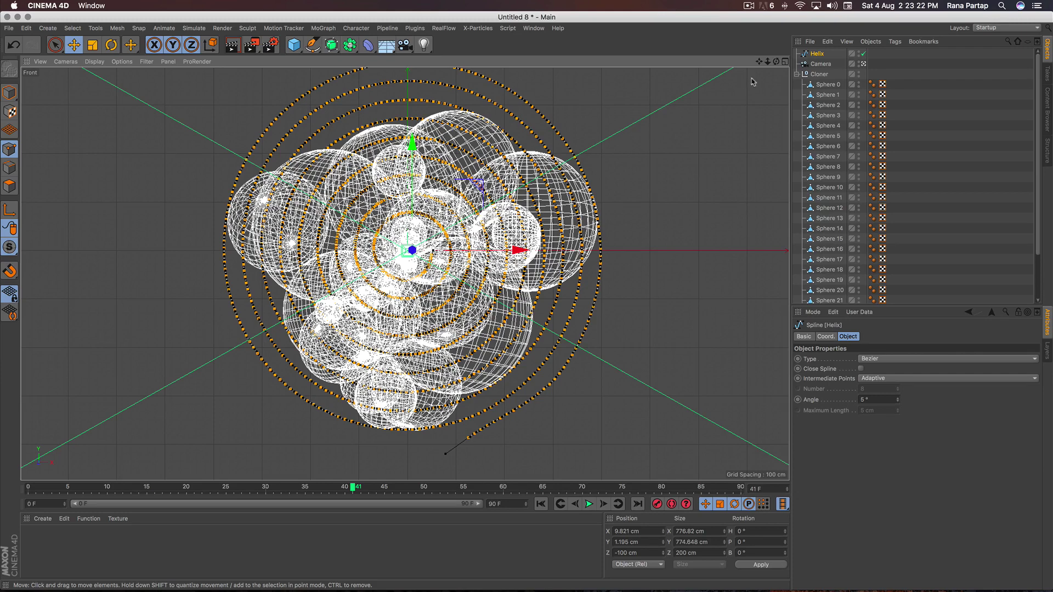
Maximize the Perspective view, leave the camera view and move the helix along Z to about -386 cm, in front of the sphere cluster
left_click(784, 61)
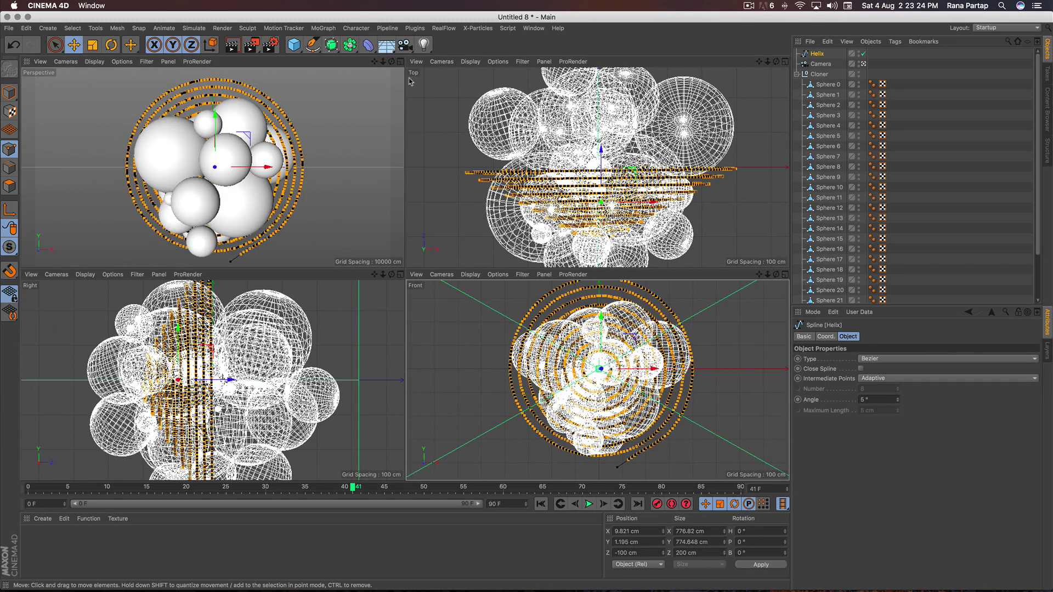
left_click(401, 62)
left_click_drag(431, 235, 418, 221, "alt")
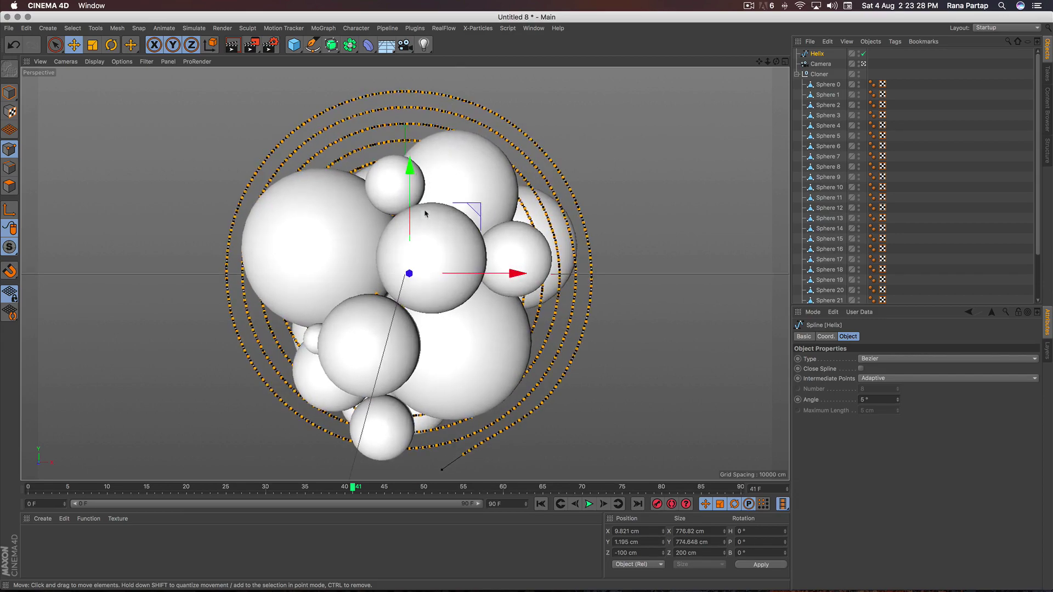
left_click(864, 64)
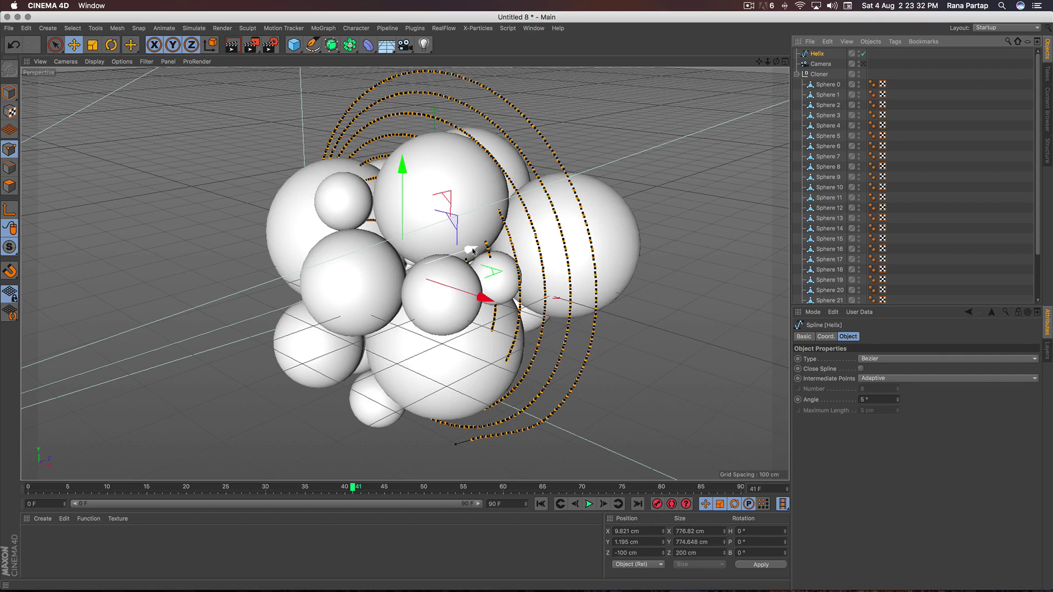
left_click_drag(472, 250, 363, 284)
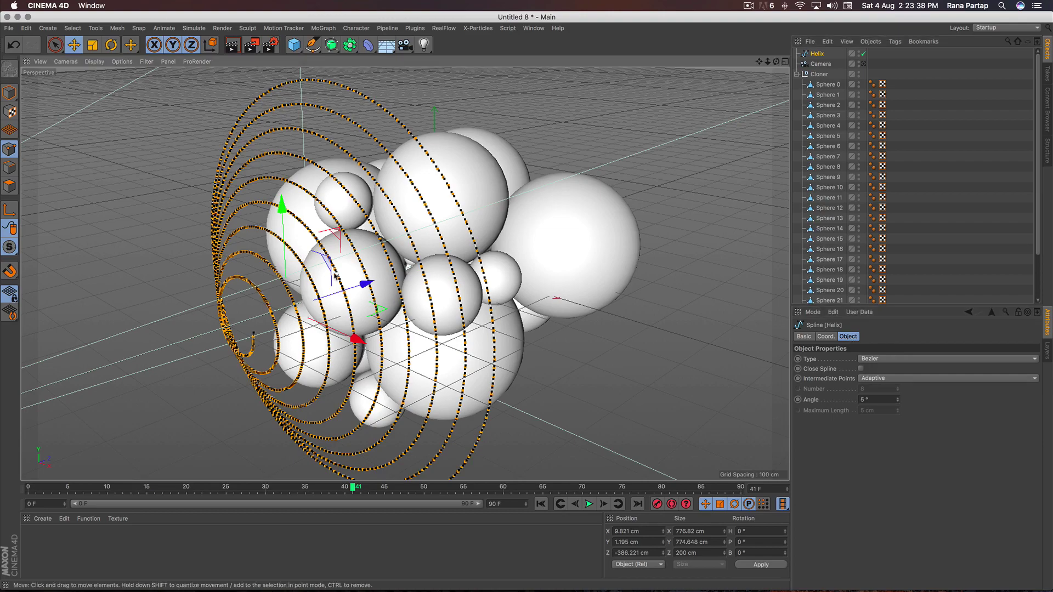
Project the helix's points onto the spheres using the Project tool in XY Plane mode
scroll(331, 282, "down", 5)
scroll(331, 282, "up", 3)
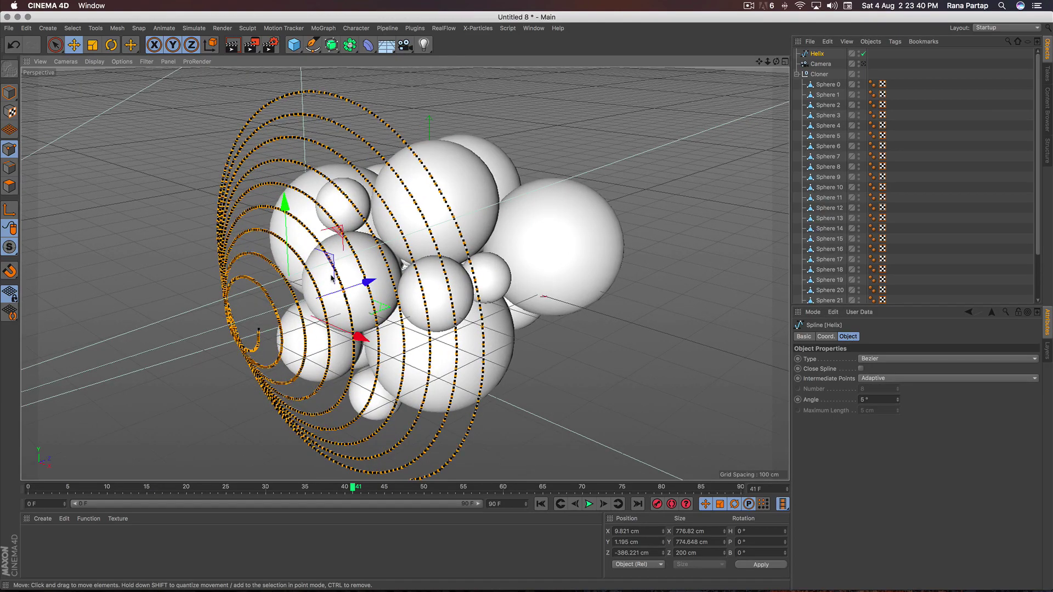
left_click_drag(338, 278, 417, 309, "alt")
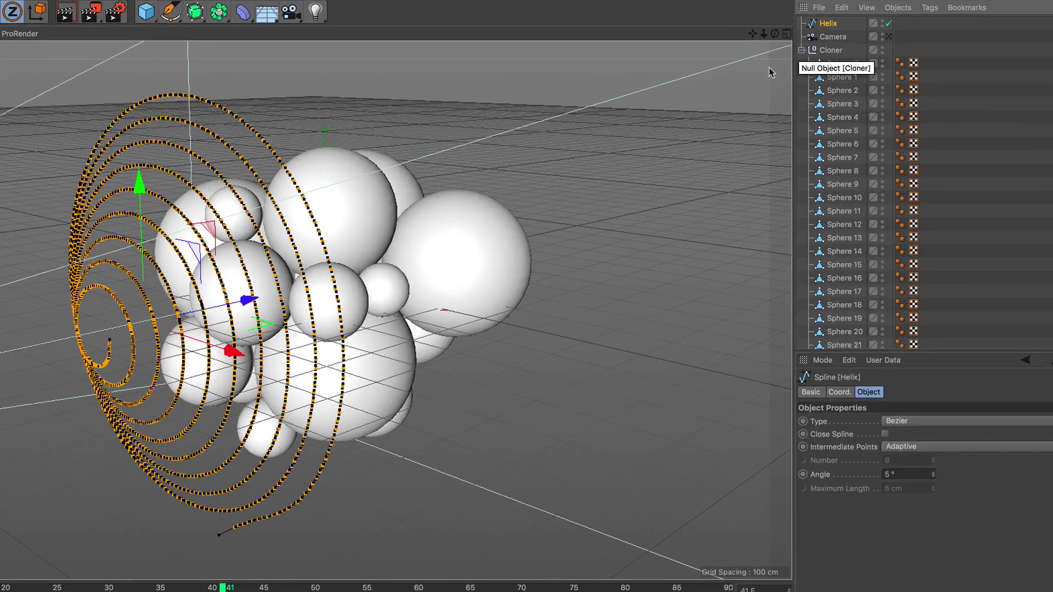
right_click(634, 155)
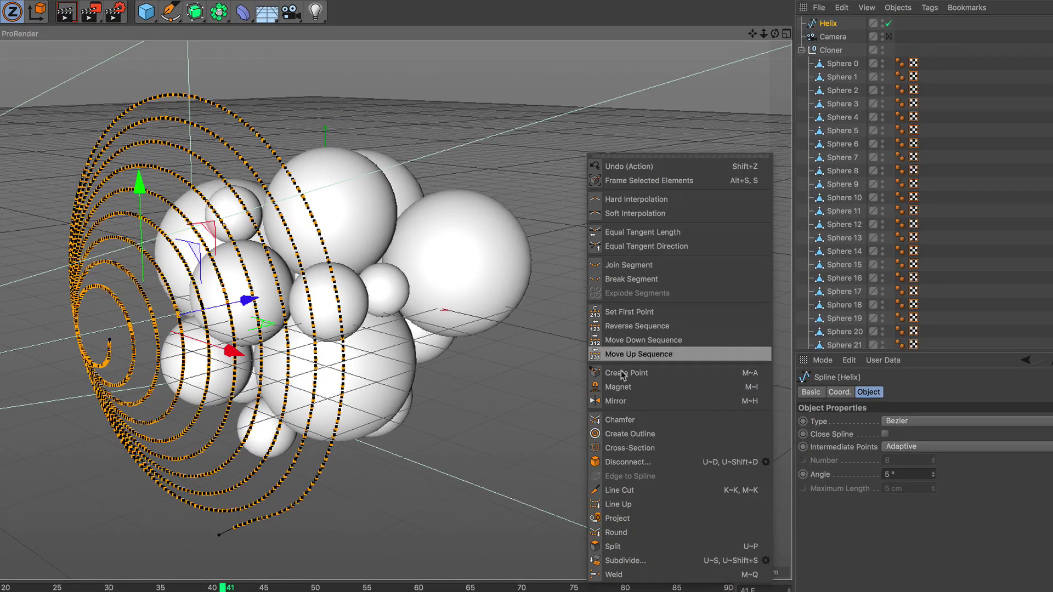
left_click(651, 524)
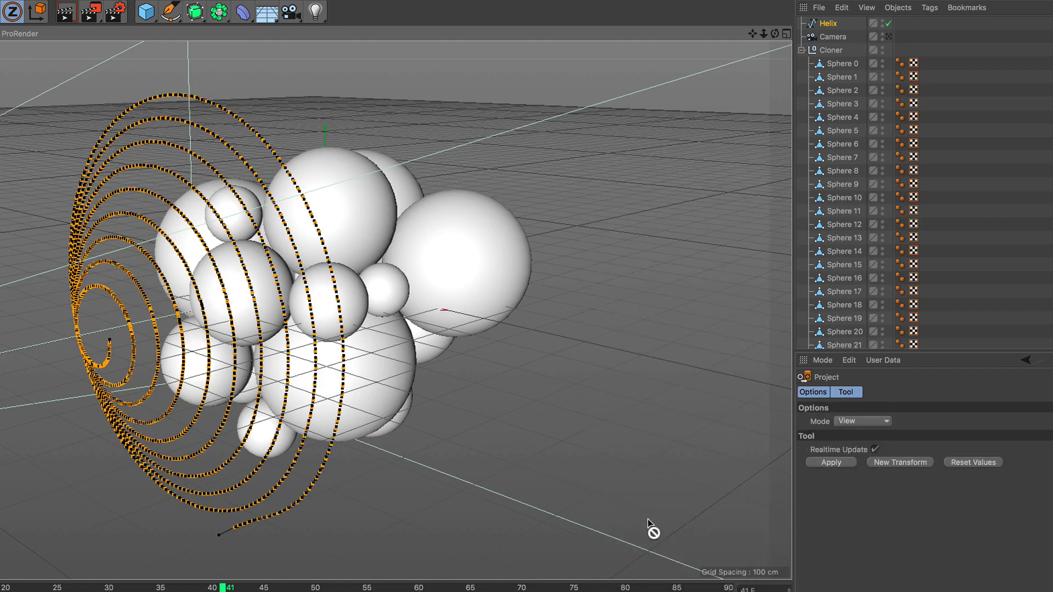
left_click(885, 423)
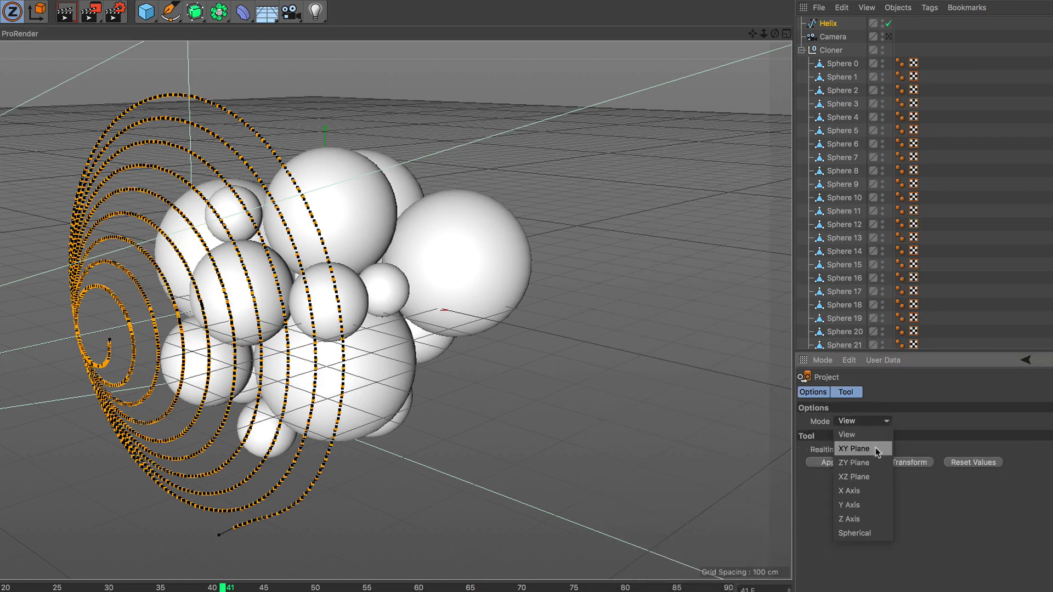
left_click(878, 447)
left_click(837, 464)
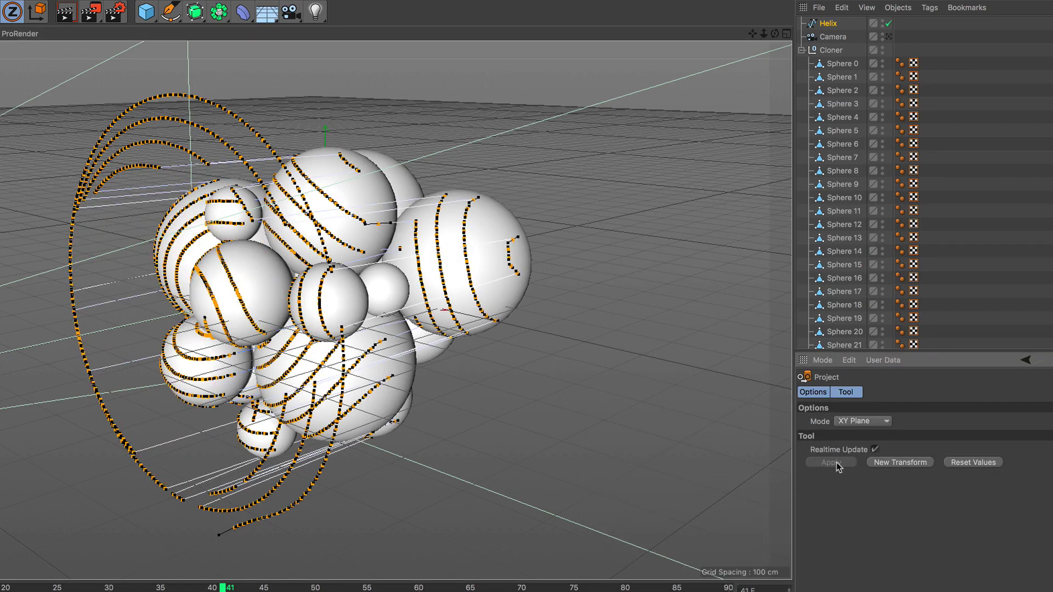
Select the unprojected helix points in front of the spheres with Rectangle Selection and delete them
scroll(279, 301, "down", 3)
mouse_move(240, 328)
left_mouse_down("alt")
mouse_move(551, 323)
mouse_move(486, 357)
mouse_move(343, 362)
mouse_move(192, 326)
mouse_move(137, 277)
left_mouse_up("alt")
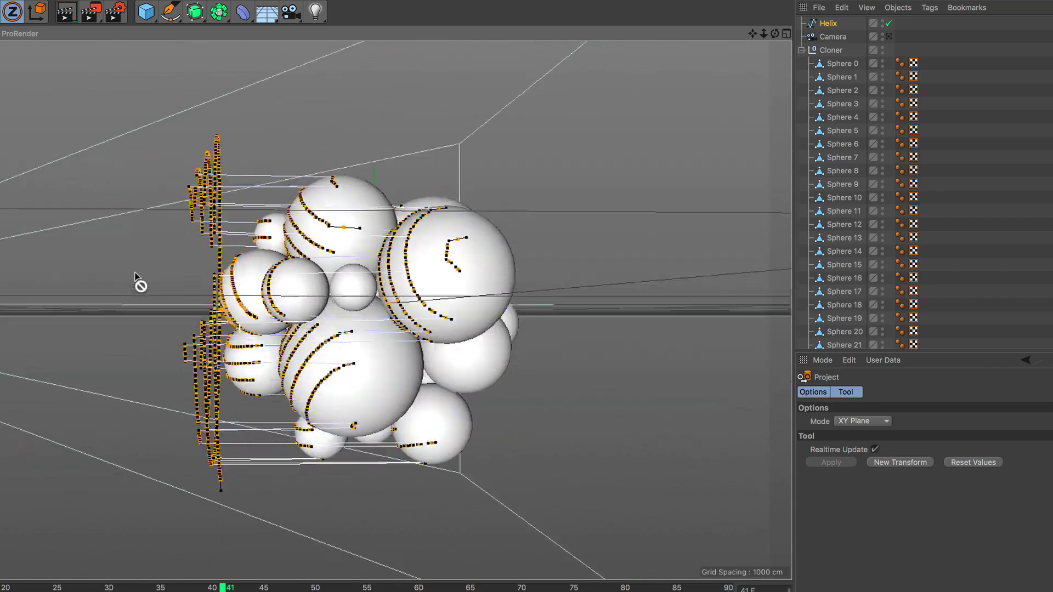
scroll(244, 332, "up", 3)
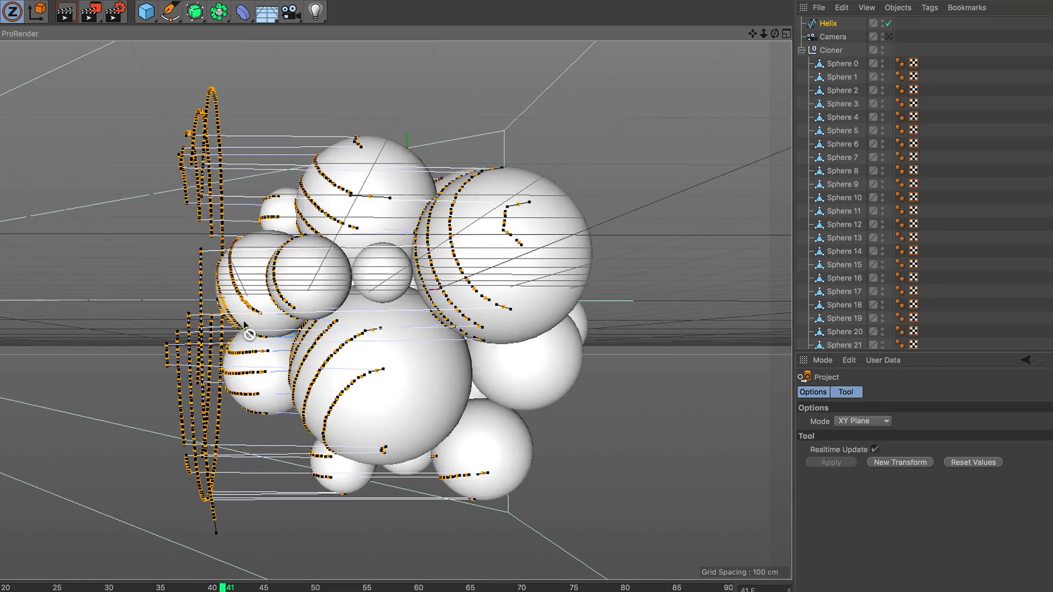
left_click_drag(244, 324, 267, 363, "alt")
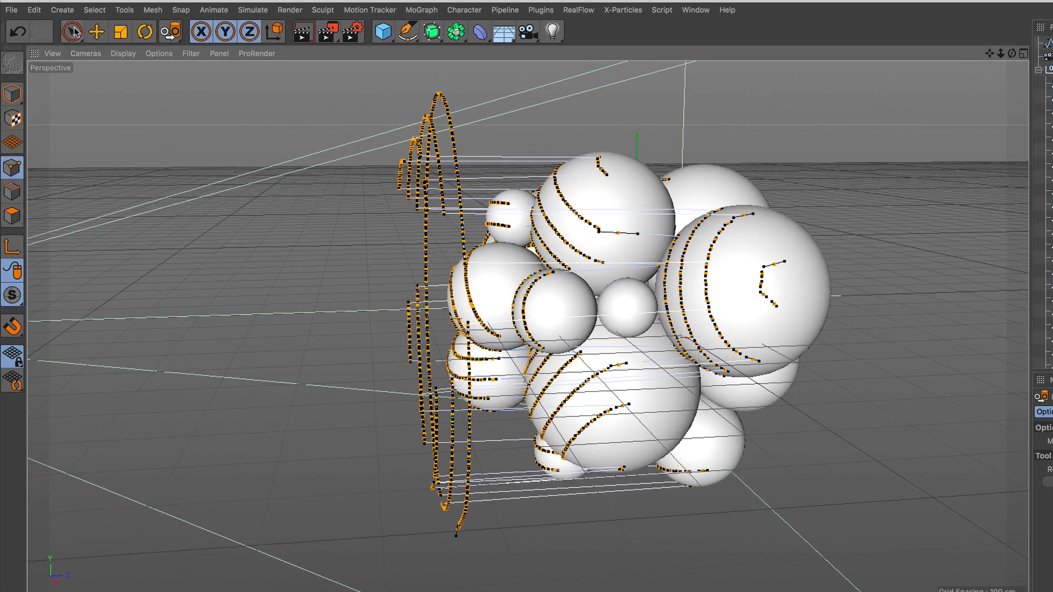
left_click_drag(71, 32, 119, 74)
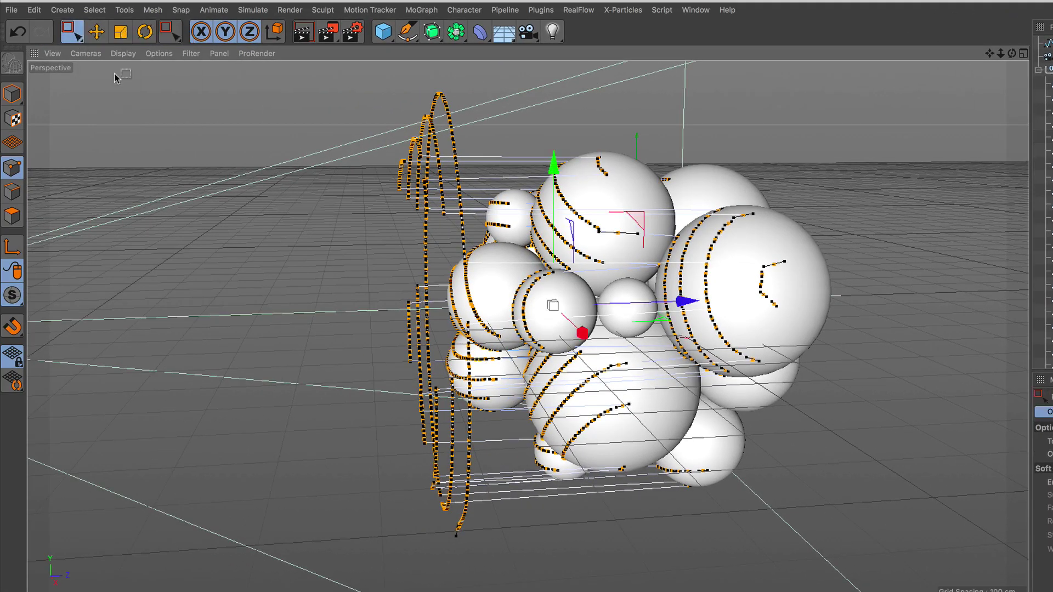
left_click_drag(371, 77, 464, 223)
key("Delete")
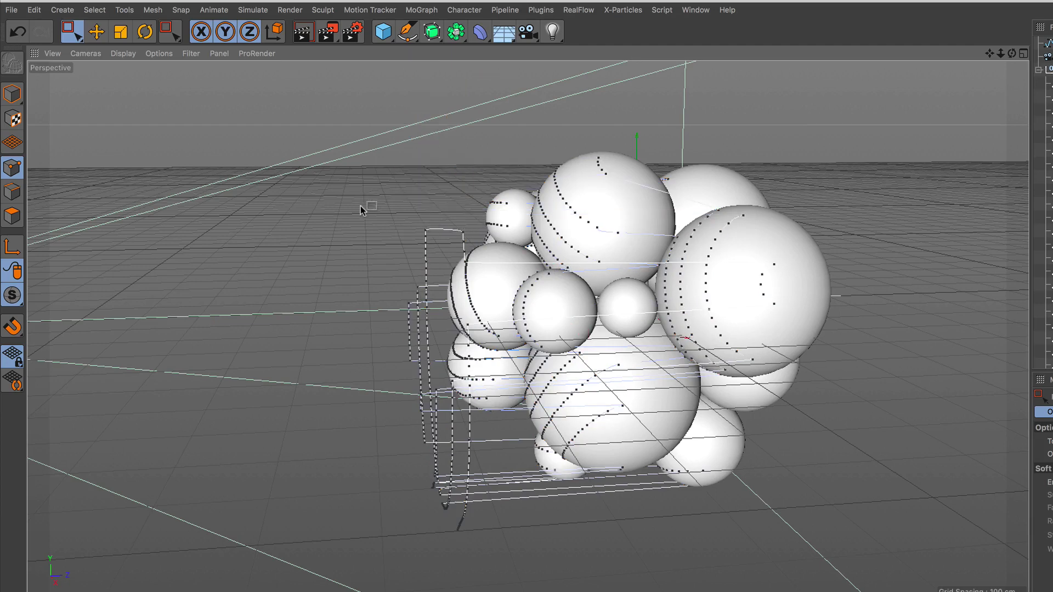
left_click_drag(360, 192, 474, 548)
key("Delete")
key("Delete")
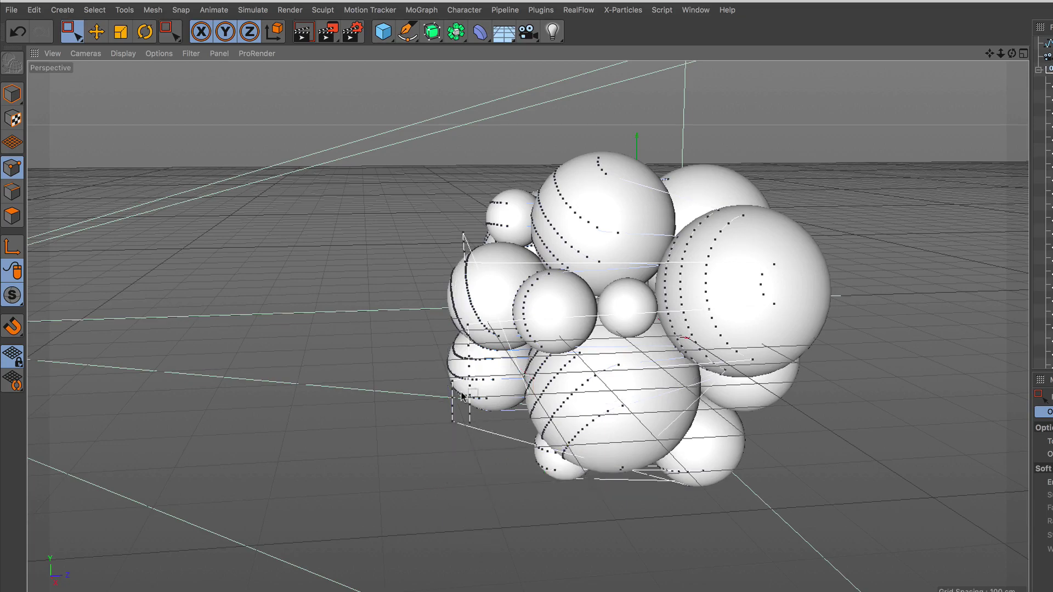
Delete the remaining stray helix points beside the cluster from another viewing angle
left_click_drag(465, 398, 698, 426, "alt")
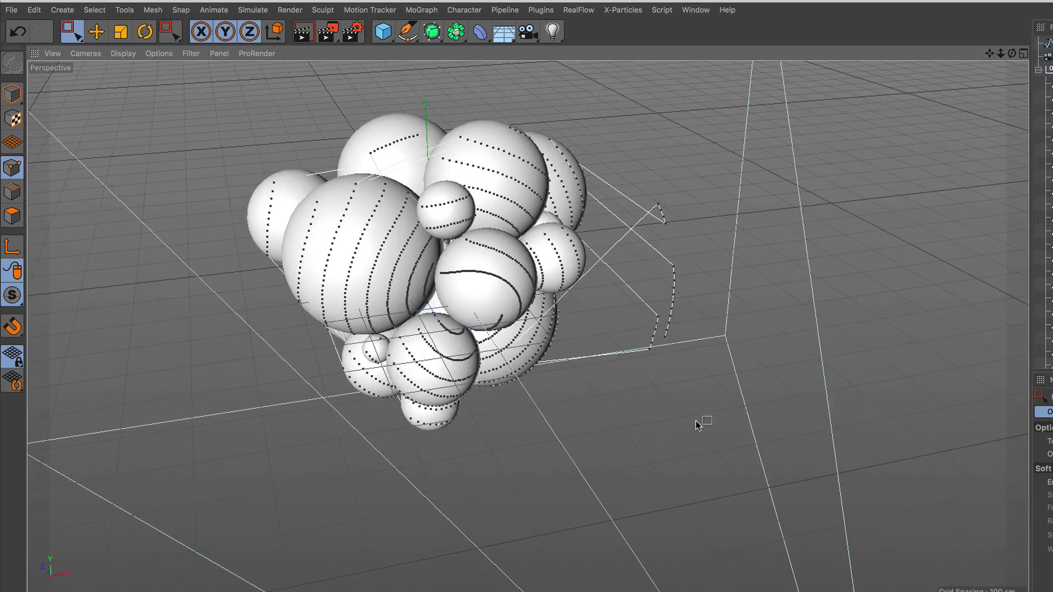
left_click_drag(714, 152, 494, 307)
key("Delete")
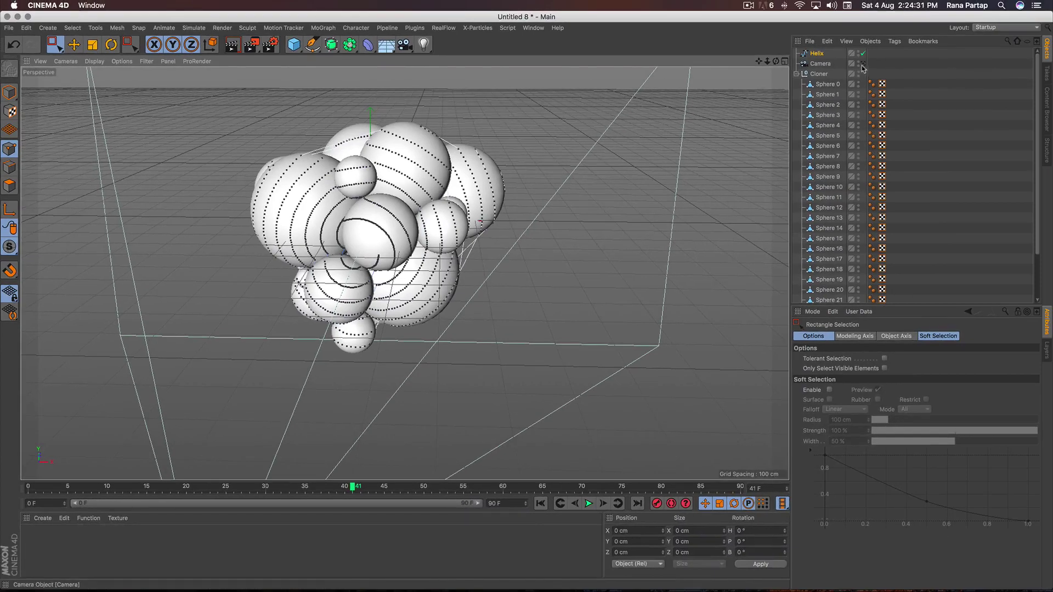
Look through the camera again and switch to the Live Selection tool
left_click(862, 64)
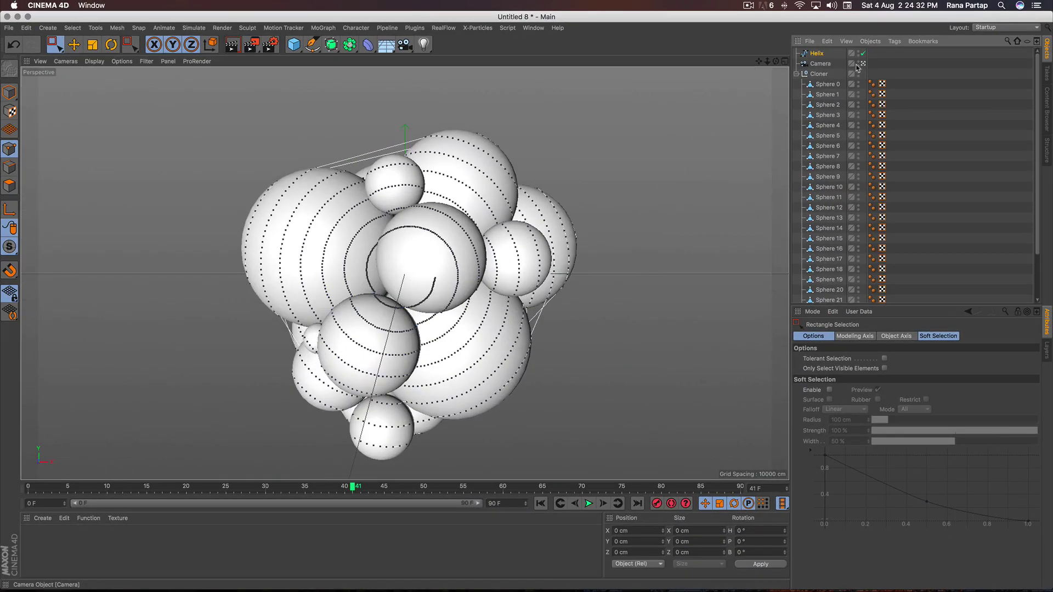
left_click(55, 44)
left_click(90, 57)
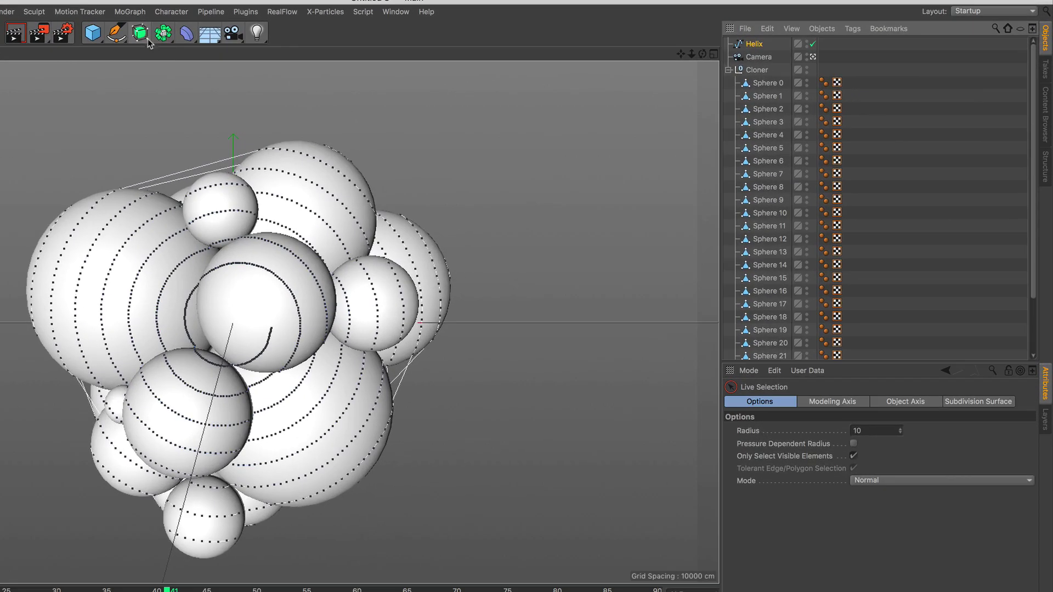
Sweep a circle spline of 4 cm radius along the projected helix by nesting both splines in a new Sweep object
left_click(332, 46)
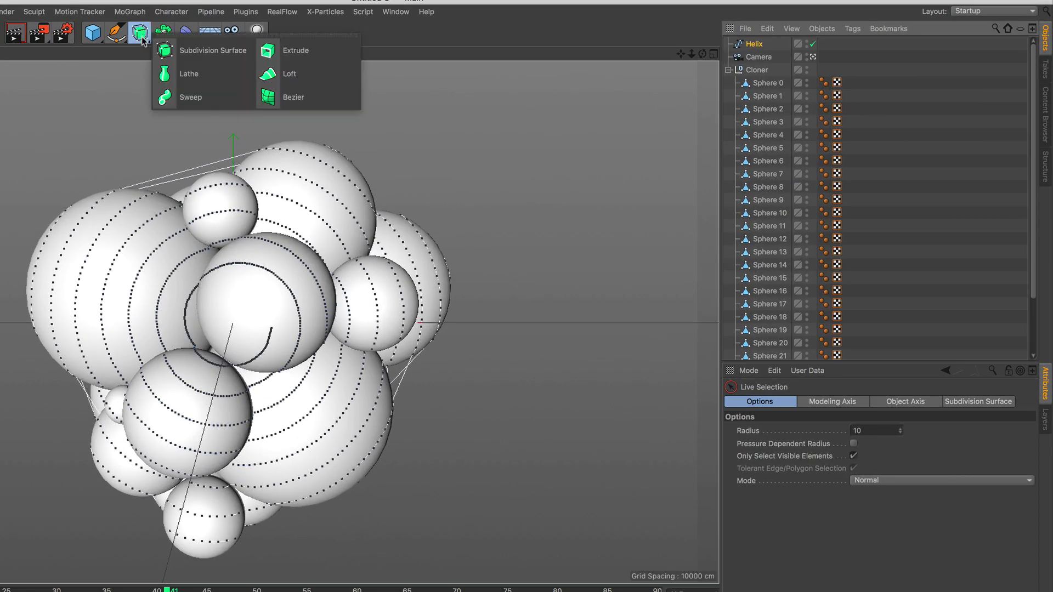
left_click(220, 98)
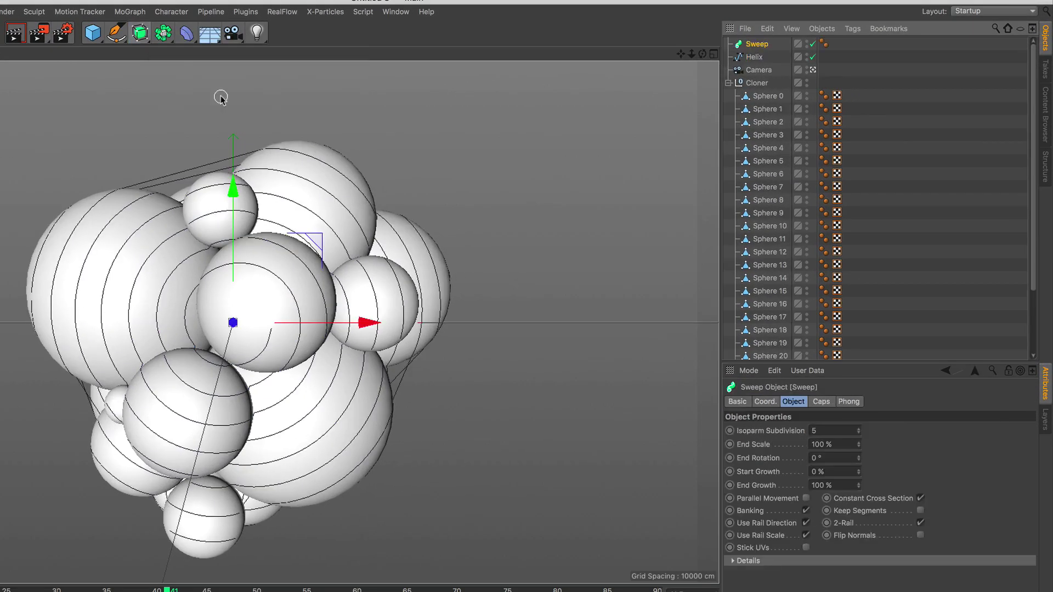
left_click(116, 33)
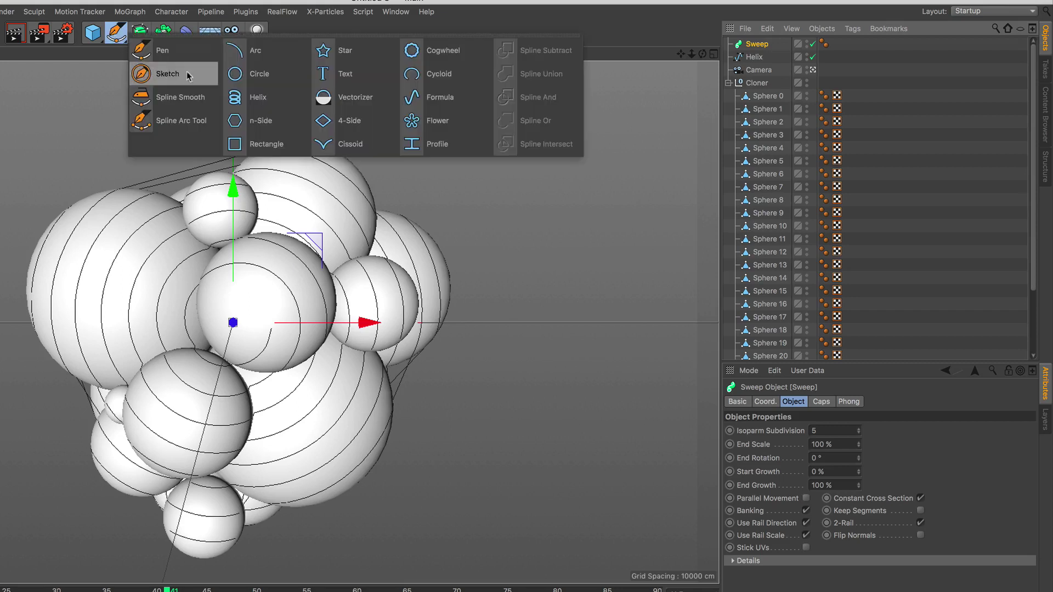
left_click(253, 77)
left_click(845, 453)
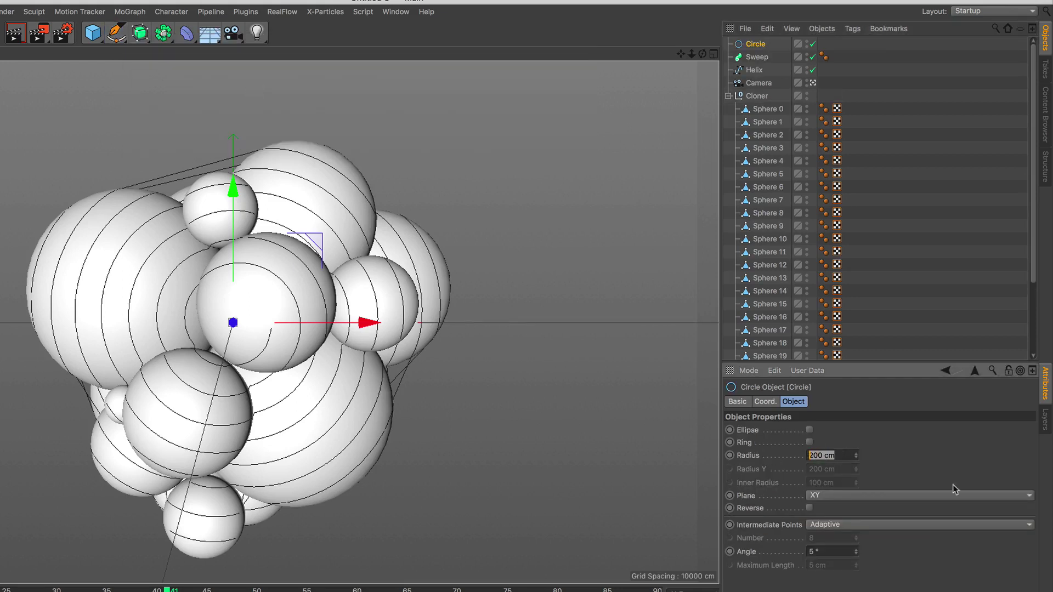
type("4")
left_click_drag(755, 79, 760, 66)
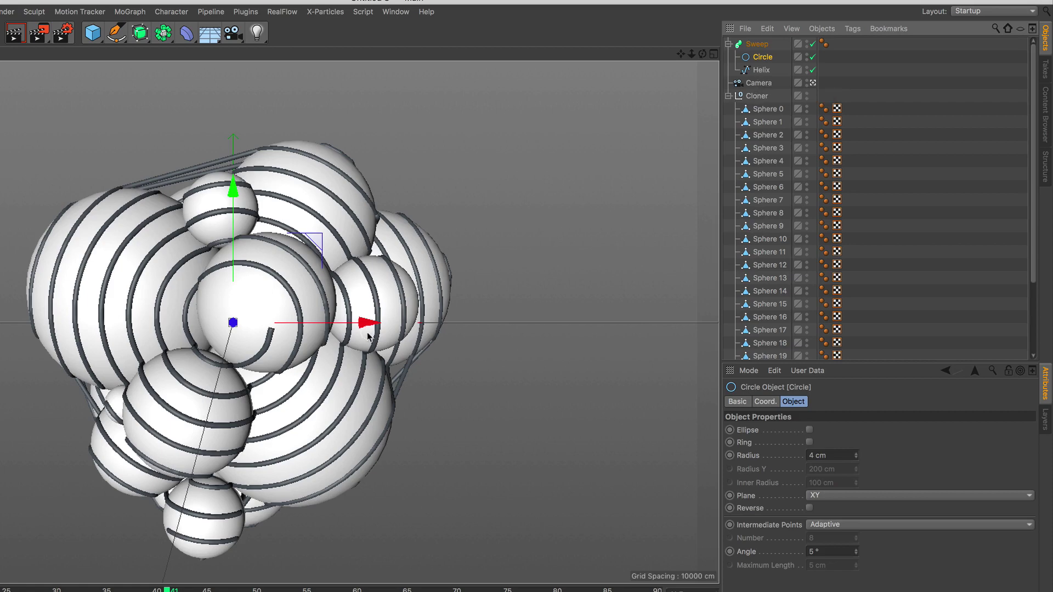
Select the camera and reframe it slightly closer to the wrapped sphere cluster
left_click(769, 86)
scroll(277, 389, "up", 2)
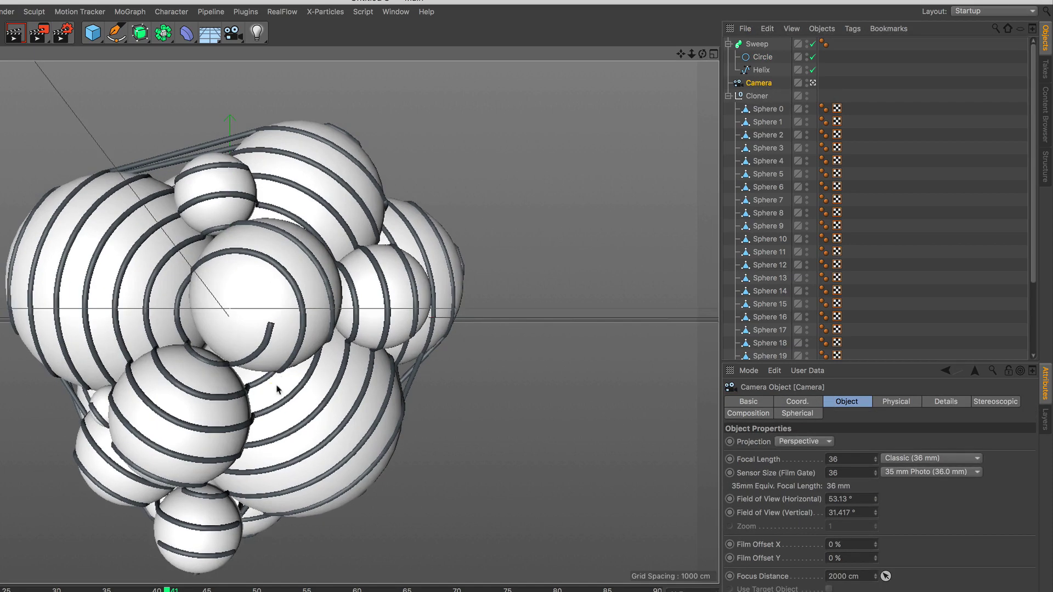
scroll(278, 384, "down", 2)
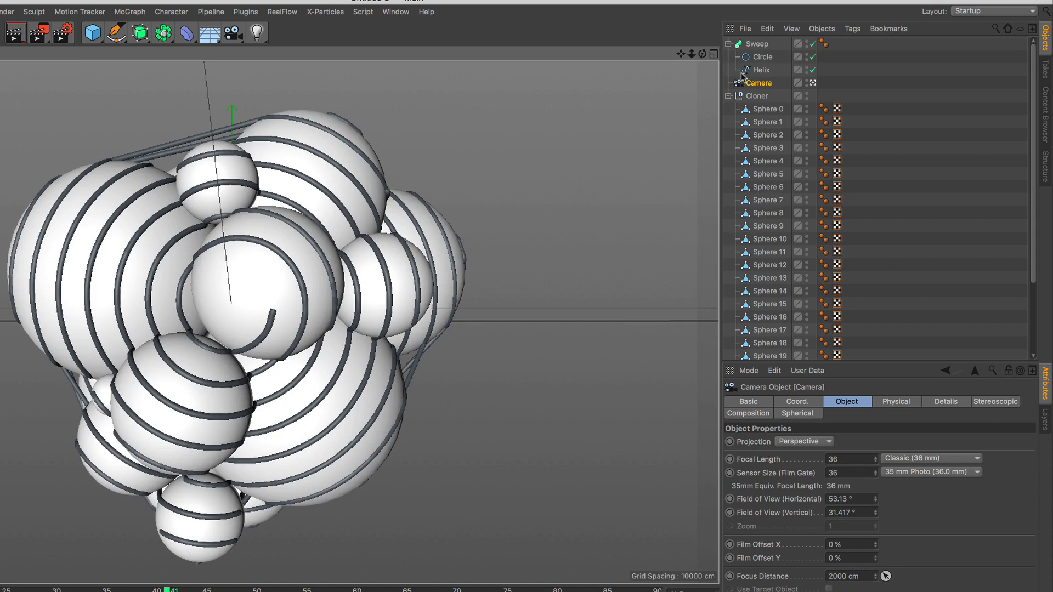
Shape the sweep's Scale curve: add a full-scale point at about 0.72, lower the end to about 0.57 and the start to about 0.3
left_click(764, 47)
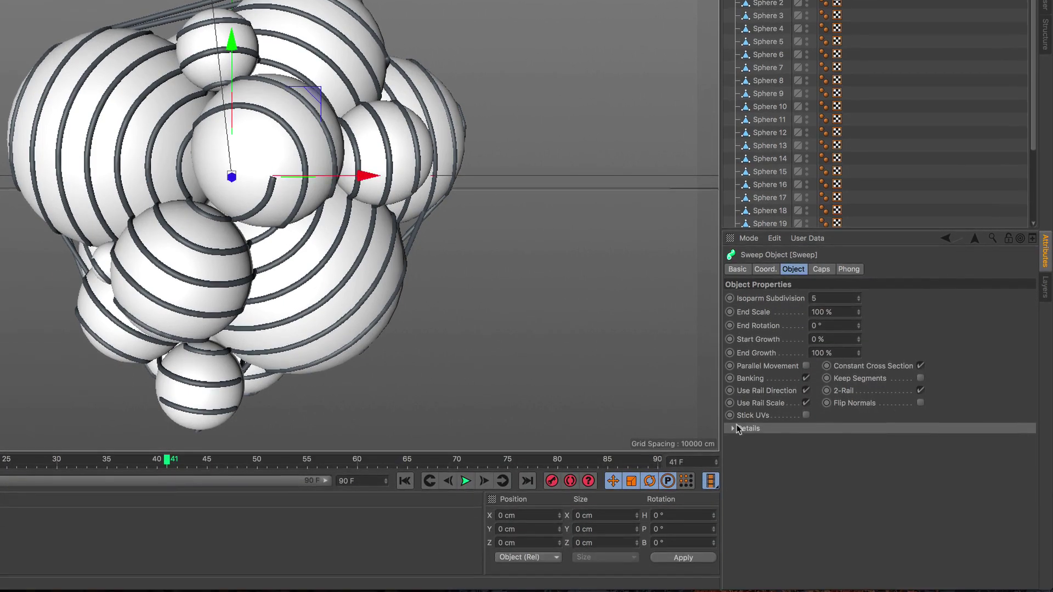
left_click(734, 561)
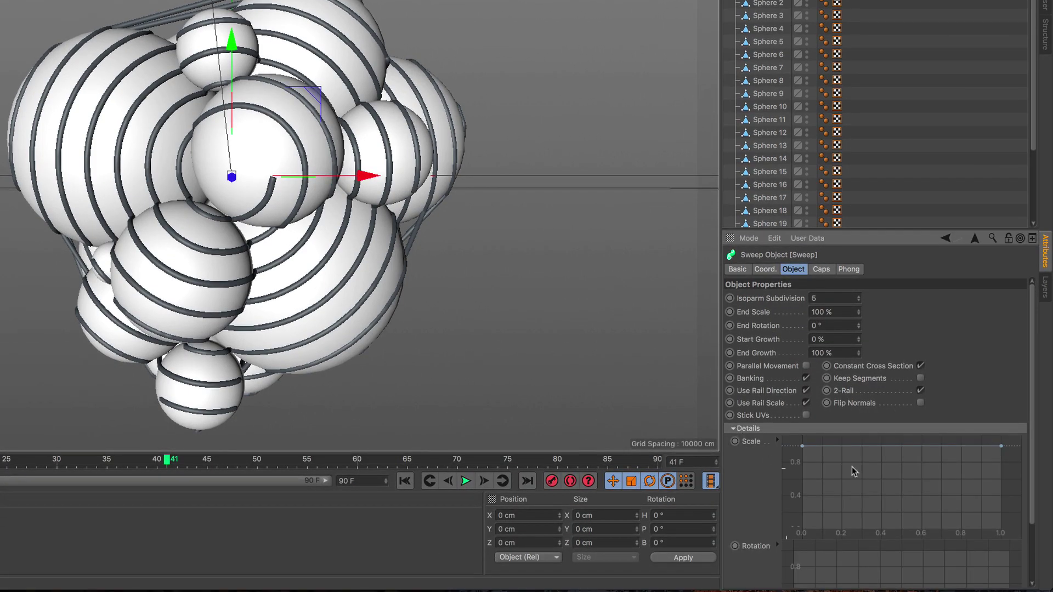
left_click(947, 447, "ctrl")
left_click_drag(1000, 447, 1002, 482)
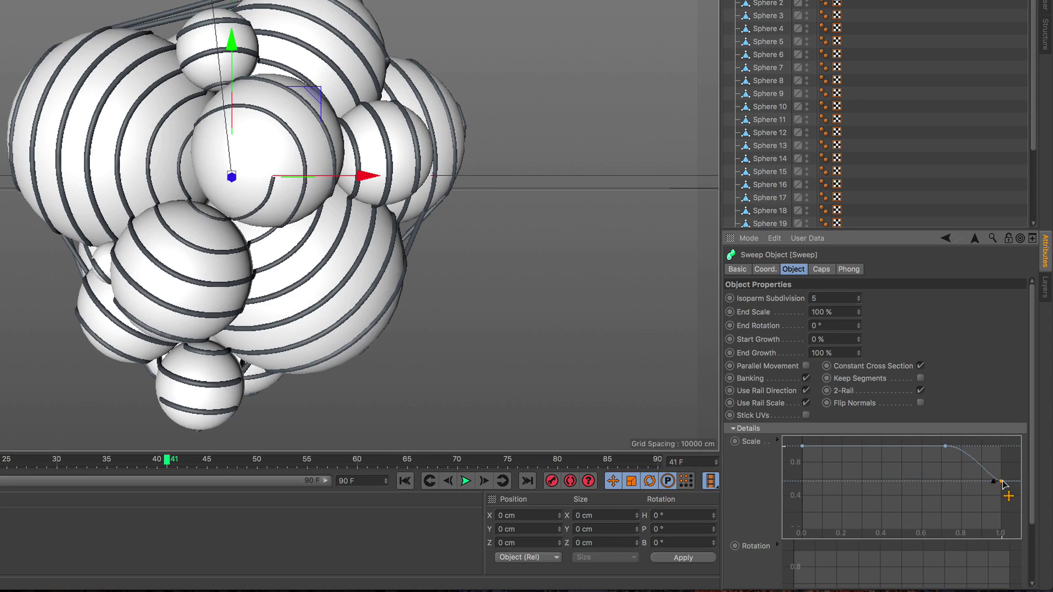
left_click_drag(802, 448, 800, 504)
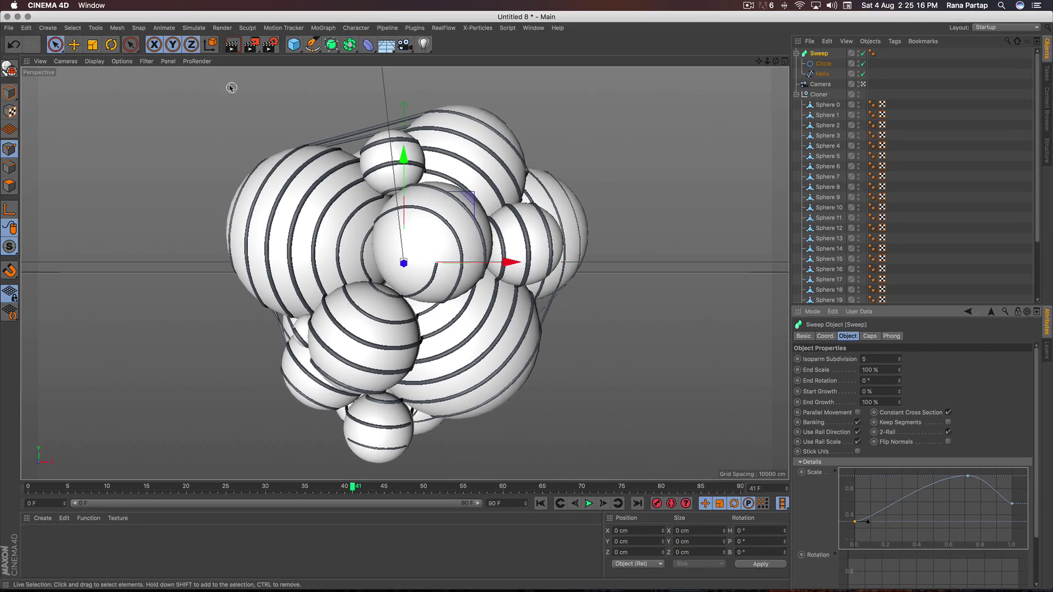
Render a preview of the view, then pull the camera back slightly to leave more space around the sphere cluster
left_click(232, 44)
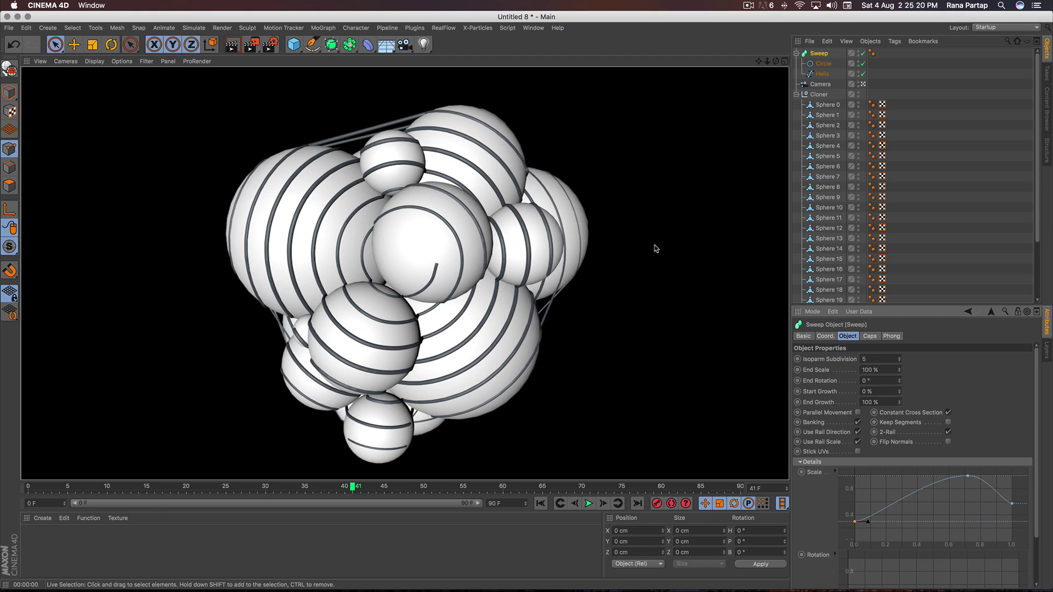
right_click_drag(451, 244, 440, 276, "alt")
middle_click_drag(440, 275, 427, 280, "alt")
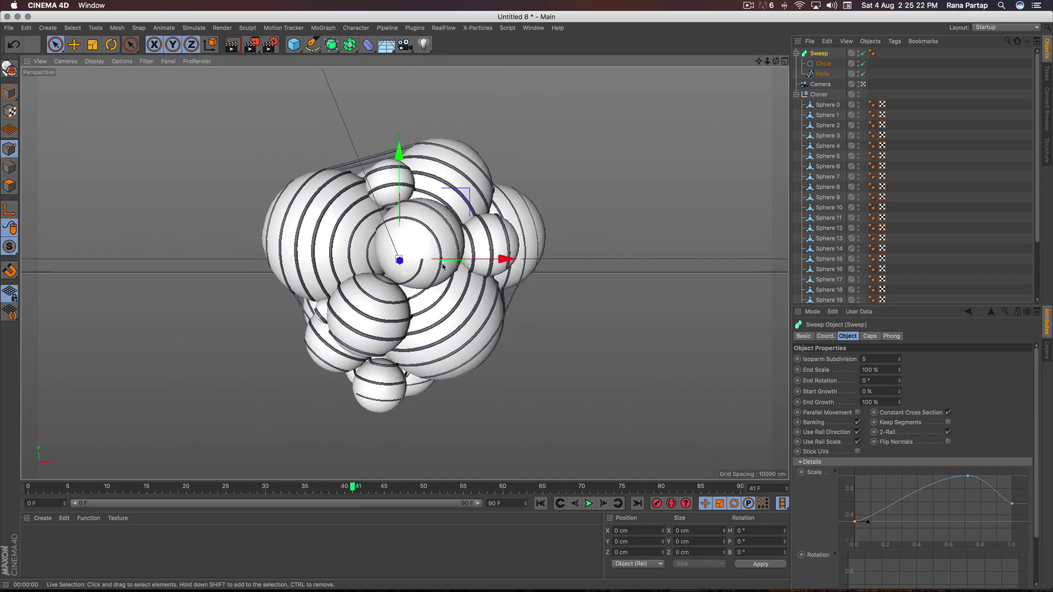
Add a Floor object and lower it along Y to sit near the bottom of the sphere cluster
left_click_drag(386, 44, 411, 62)
left_click_drag(402, 149, 399, 302)
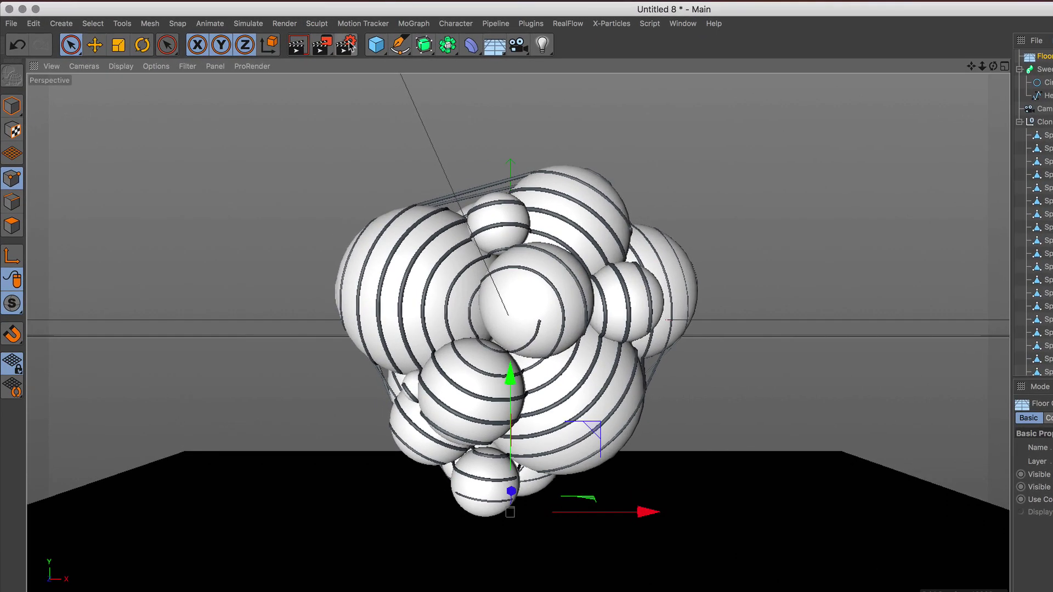
Add the Ambient Occlusion effect to the render settings with 40 % contrast and render the view
left_click(271, 45)
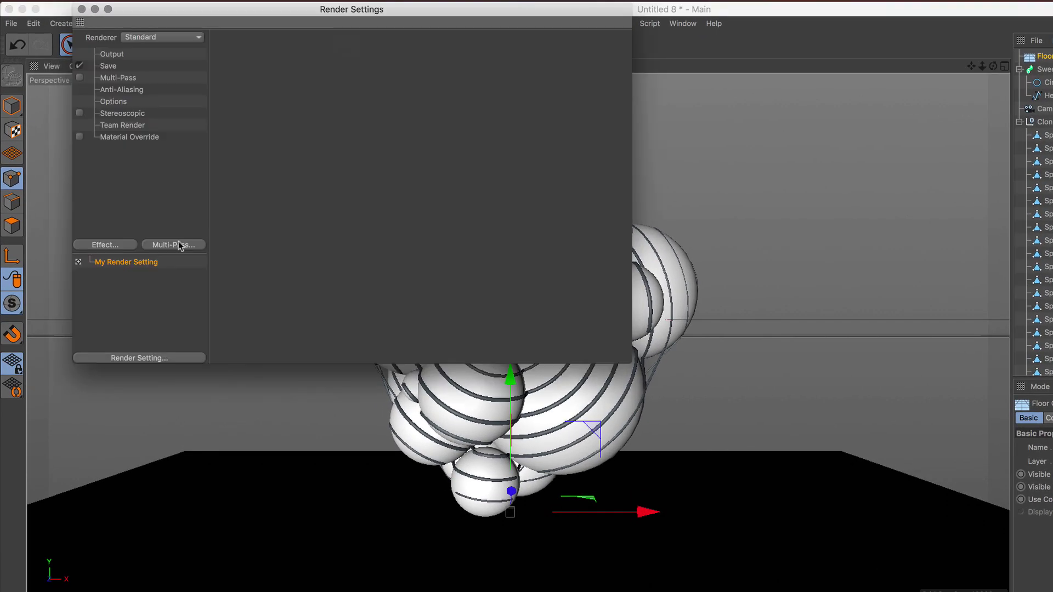
left_click(116, 248)
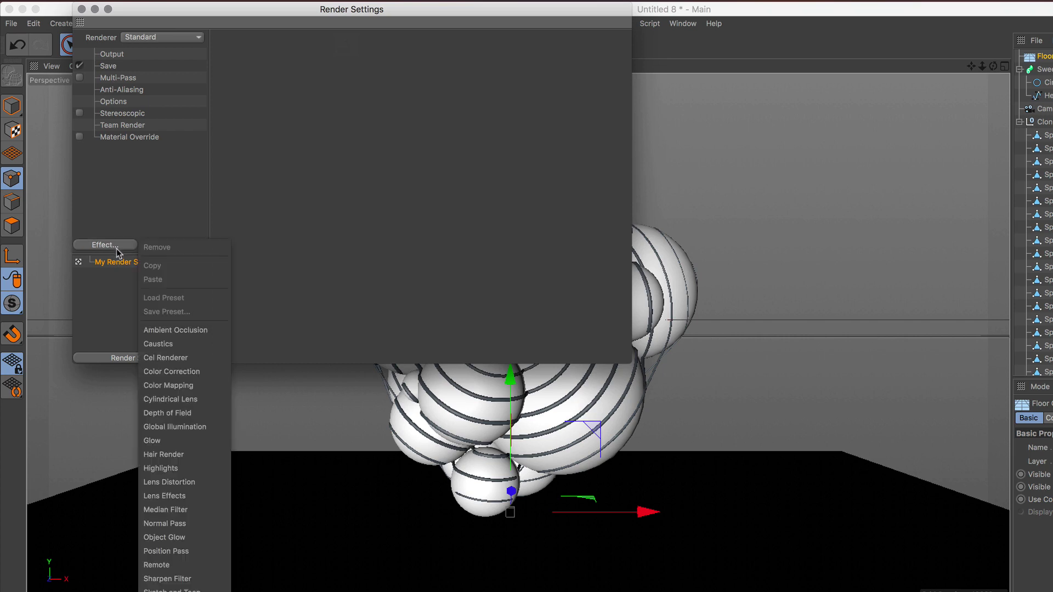
left_click(185, 330)
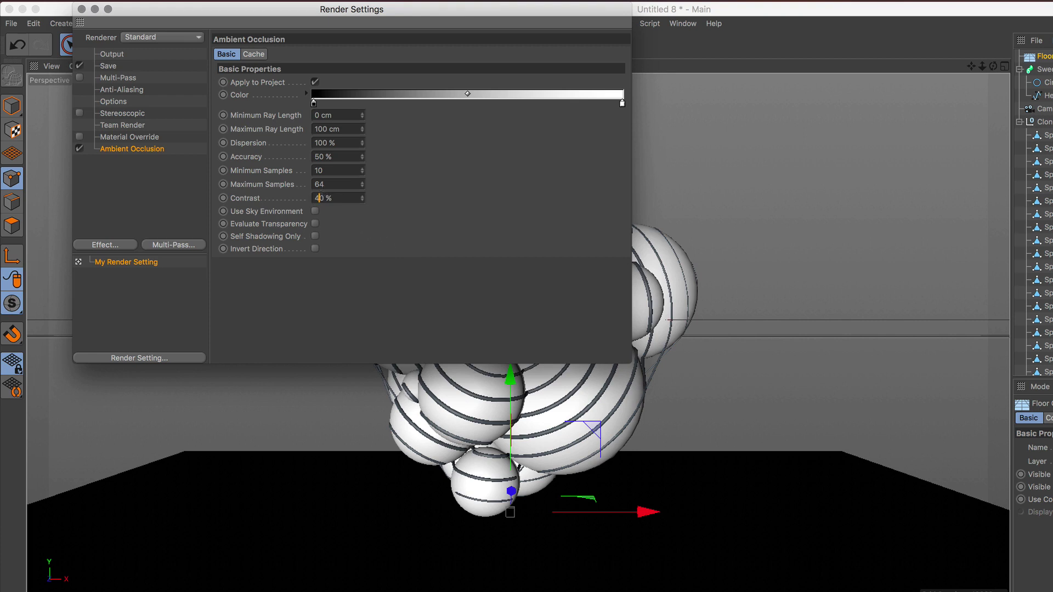
key("Return")
left_click(82, 9)
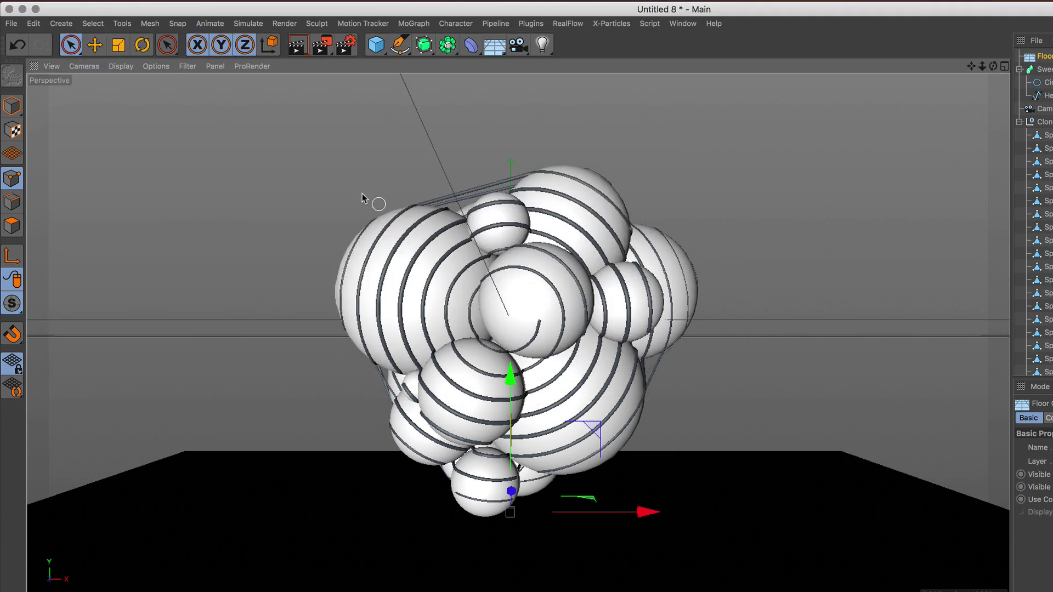
key("ctrl+r")
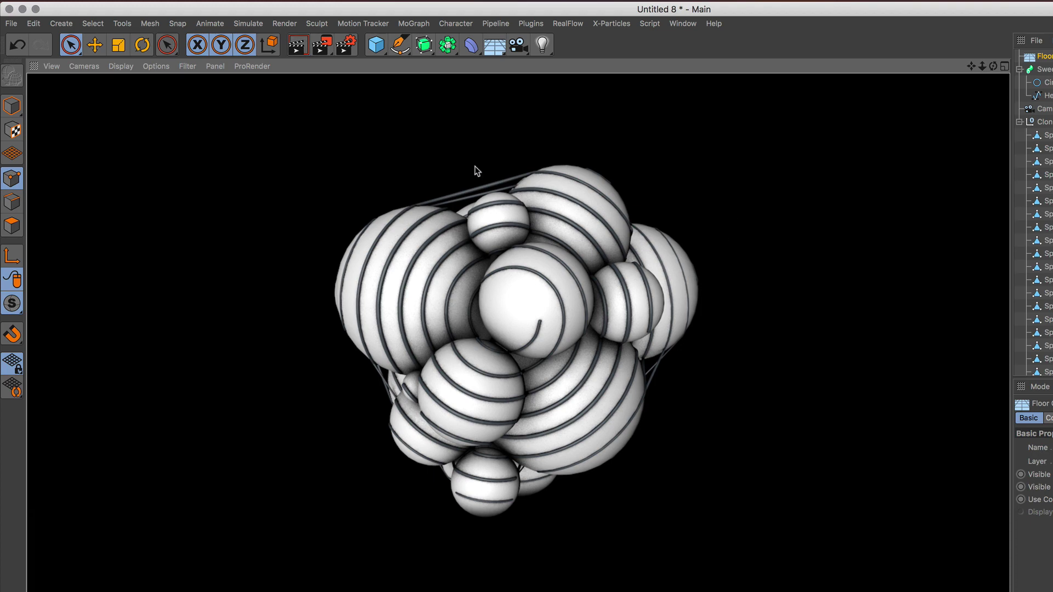
Add a Sky object to the scene and create a new standard material
left_click(495, 45)
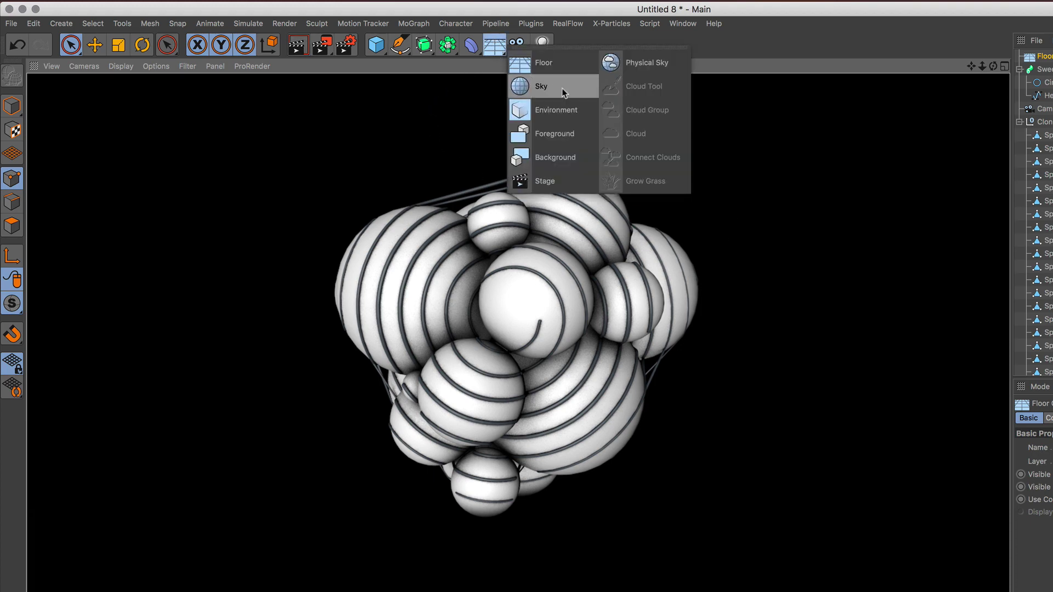
left_click(563, 87)
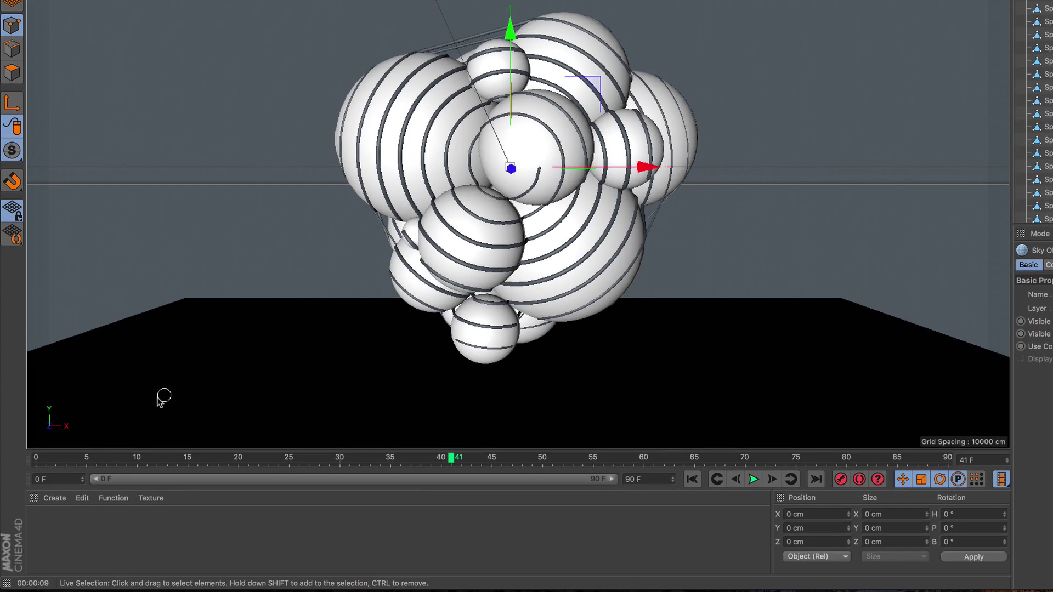
left_click(55, 498)
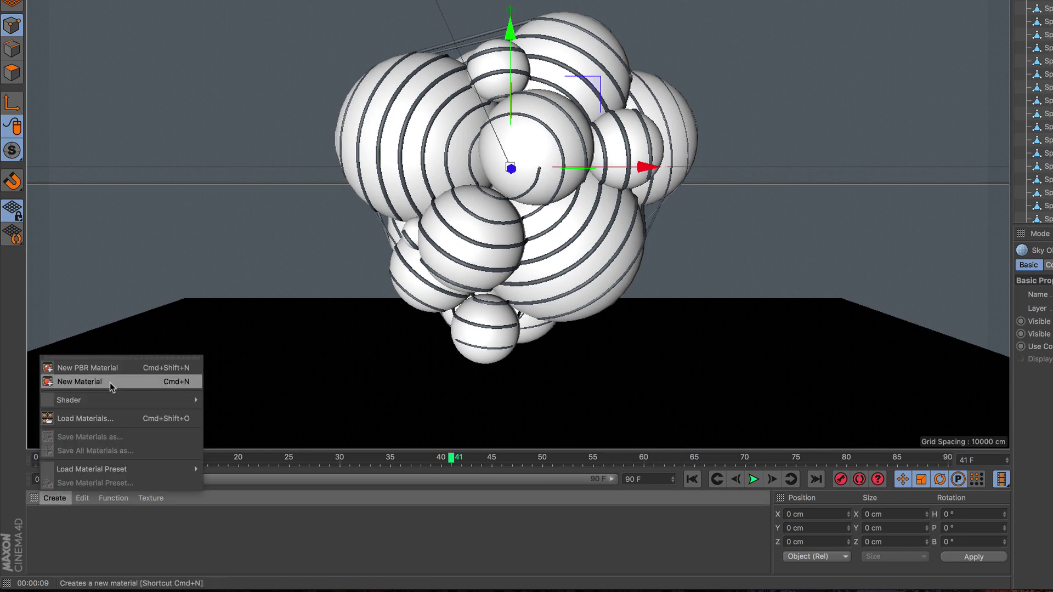
left_click(137, 382)
Load a Gradient shader into the new material's Color texture and set its black starting knot to white
double_click(42, 524)
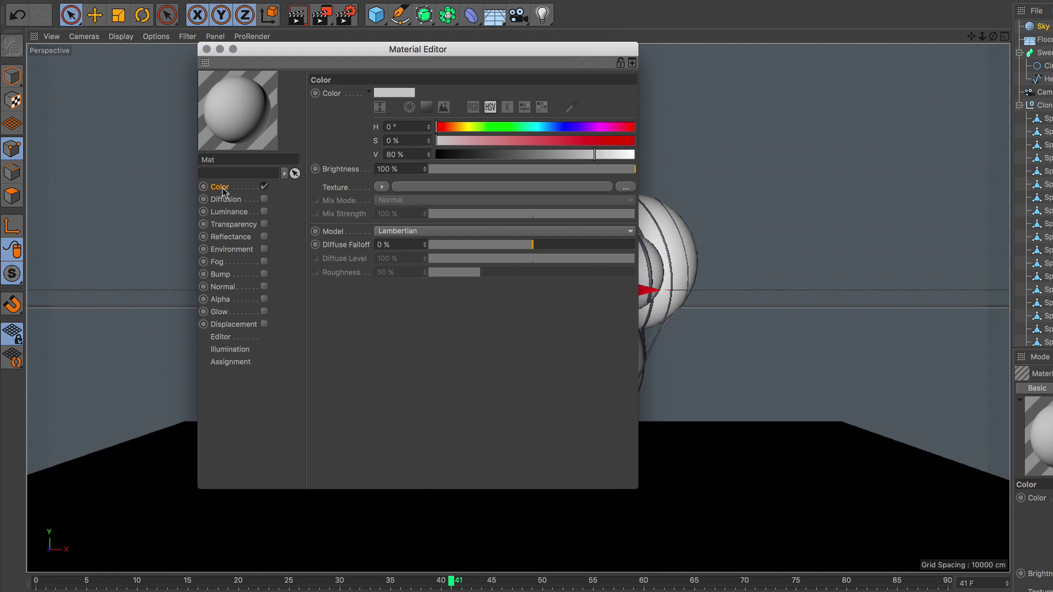
left_click(382, 187)
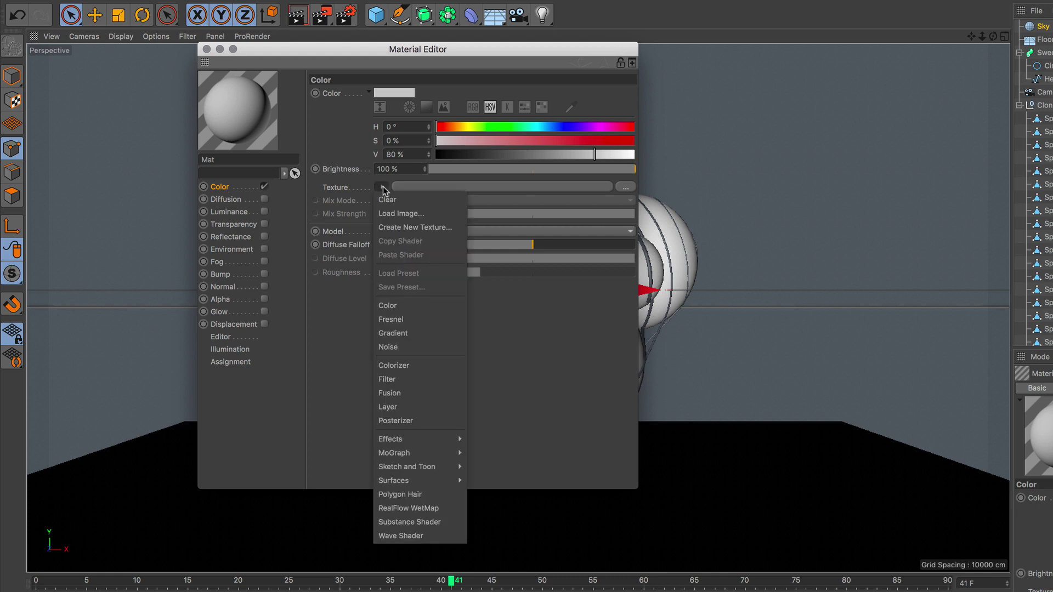
left_click(436, 333)
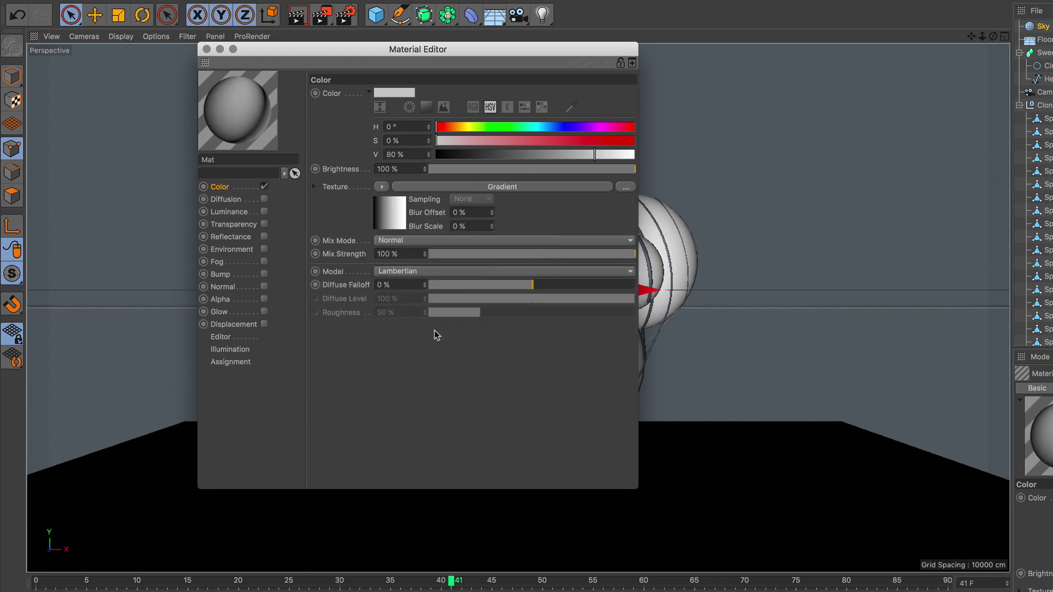
left_click(462, 188)
double_click(367, 195)
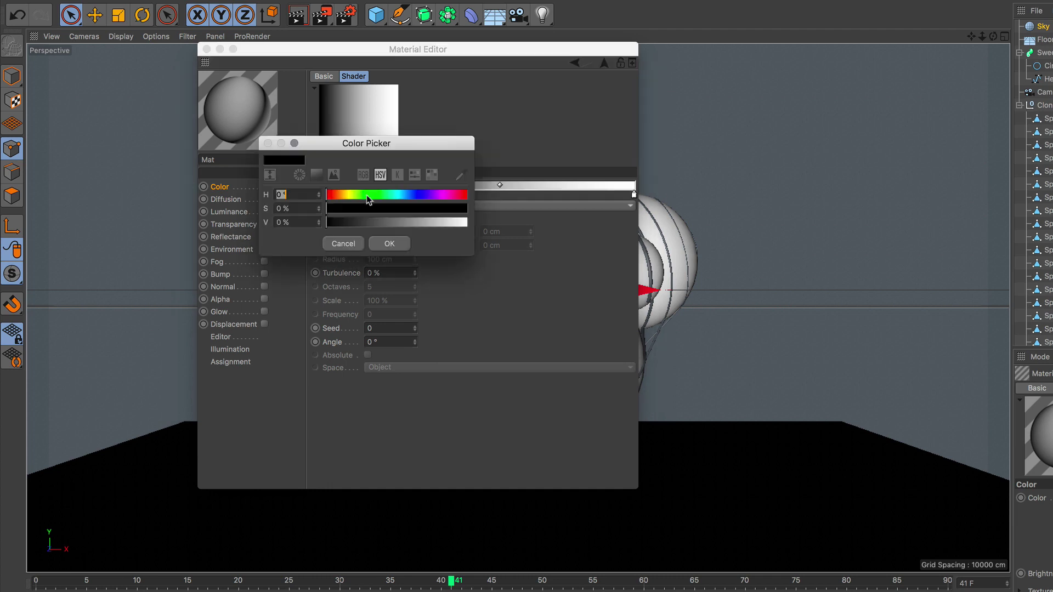
left_click_drag(427, 222, 472, 222)
left_click(396, 246)
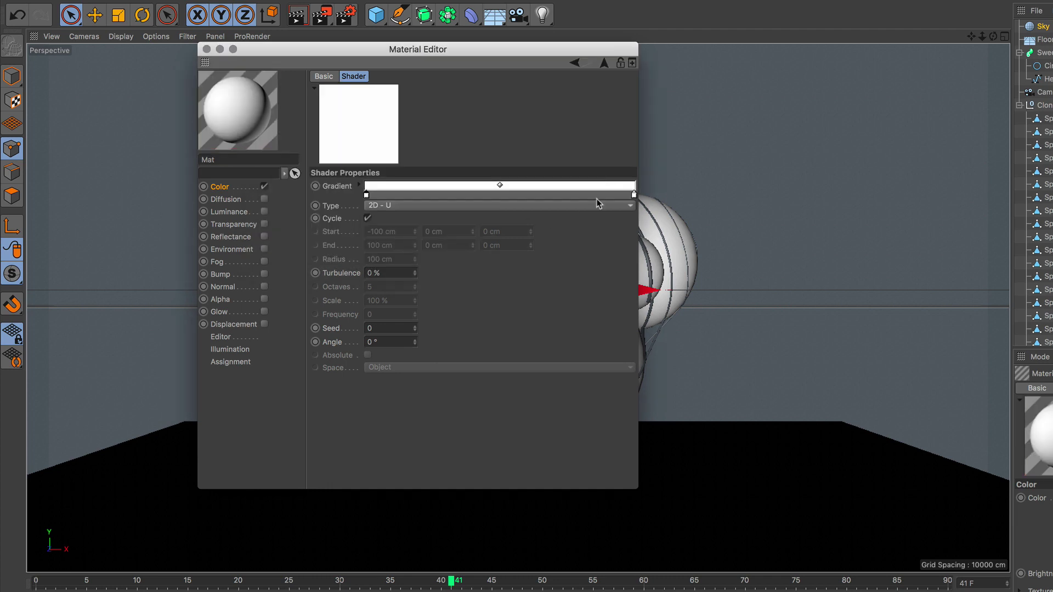
Darken the gradient's end knot to gray, set the gradient type to 2D - Circular, and close the material editor
double_click(633, 196)
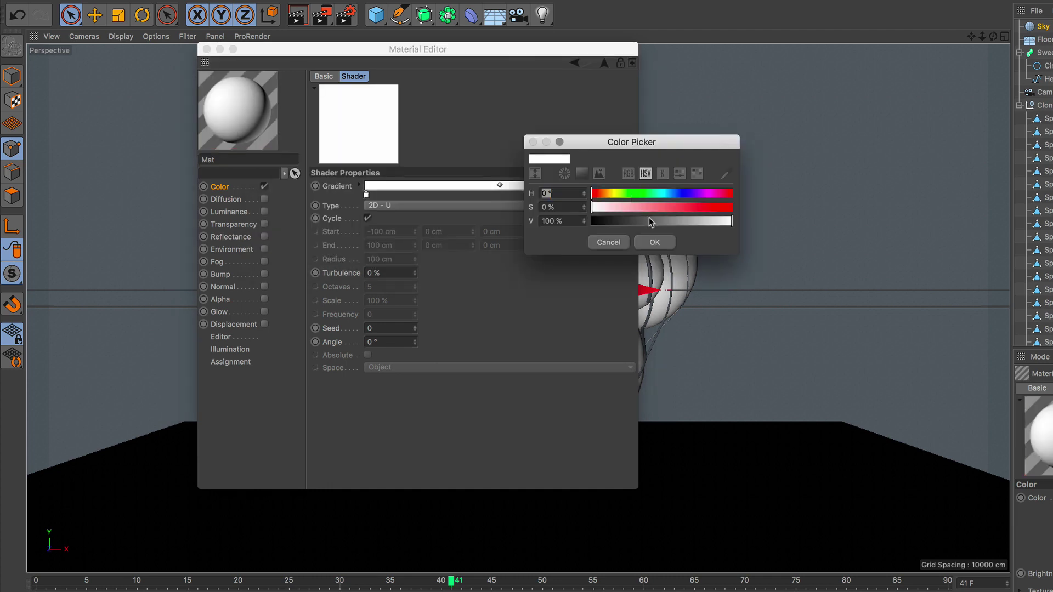
left_click_drag(651, 220, 631, 219)
left_click(662, 242)
left_click(432, 207)
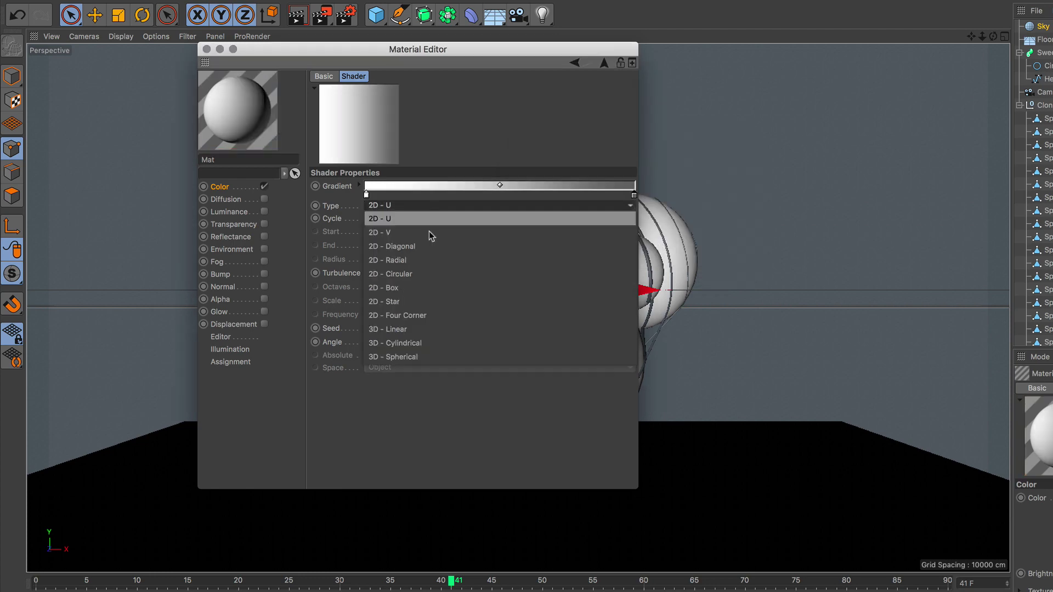
left_click(427, 275)
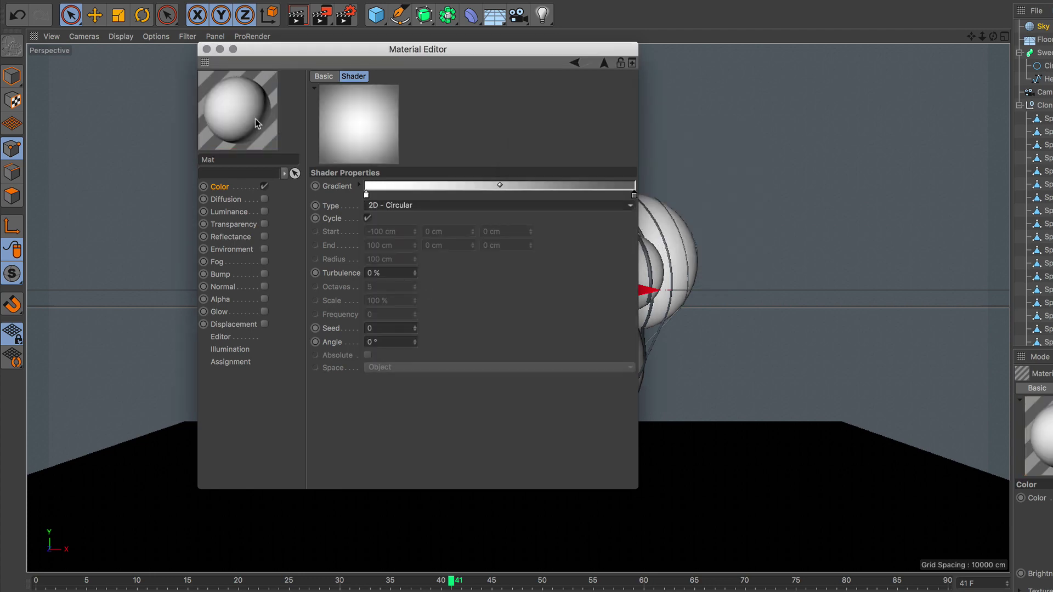
left_click(207, 49)
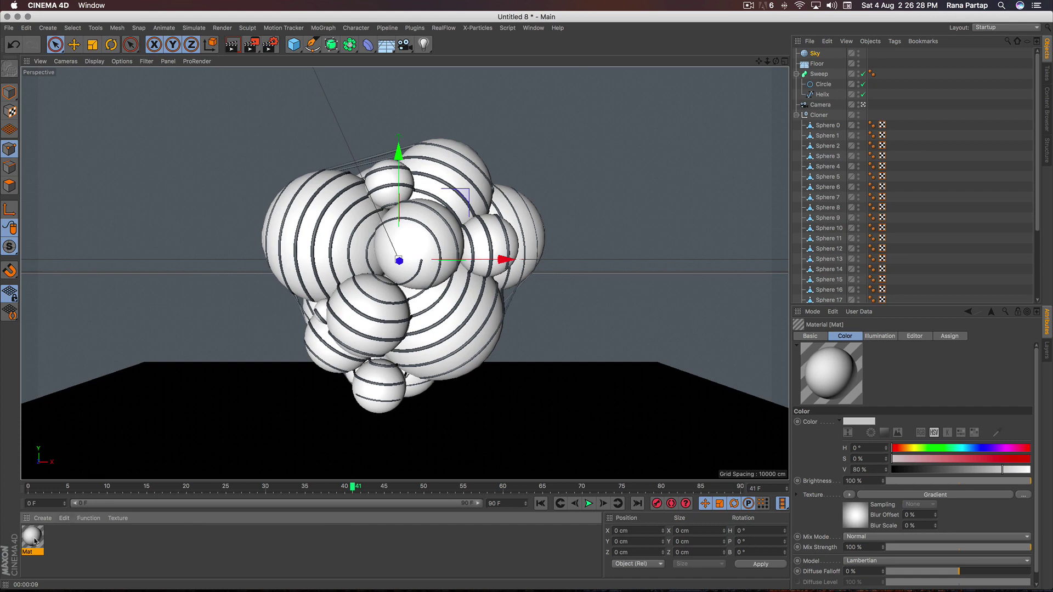
Apply the gradient material to the Sky and Floor, and give the Floor a Compositing tag with Compositing Background enabled
left_click_drag(35, 542, 790, 64)
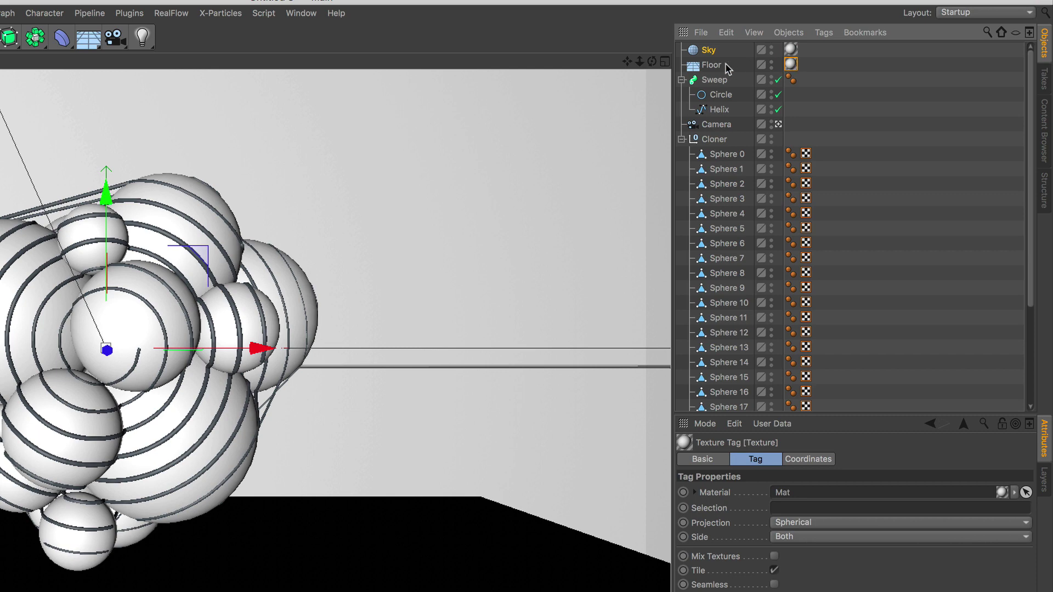
left_click(728, 68)
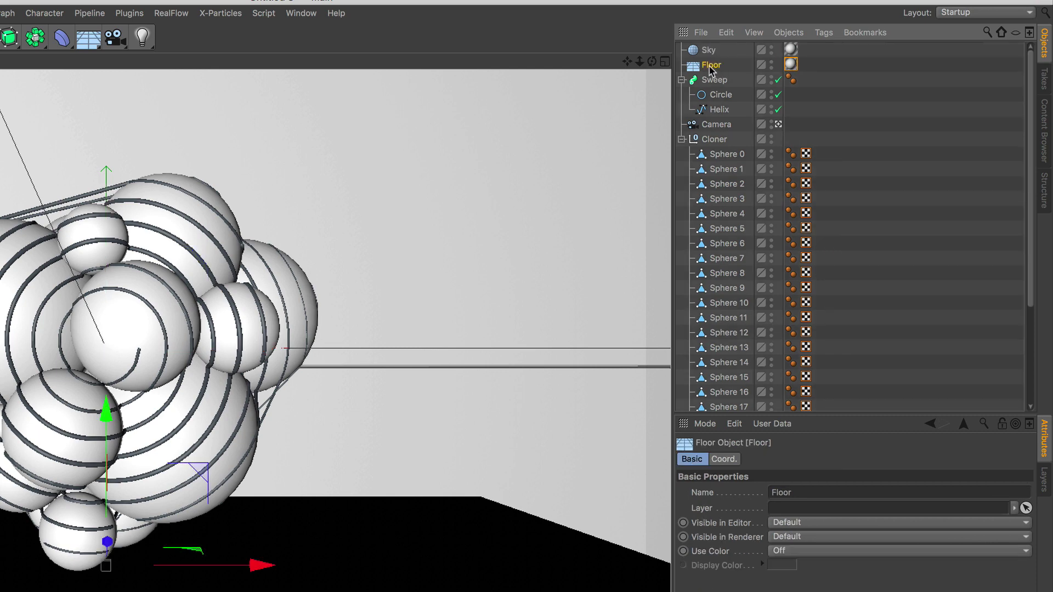
left_click(823, 33)
mouse_move(857, 56)
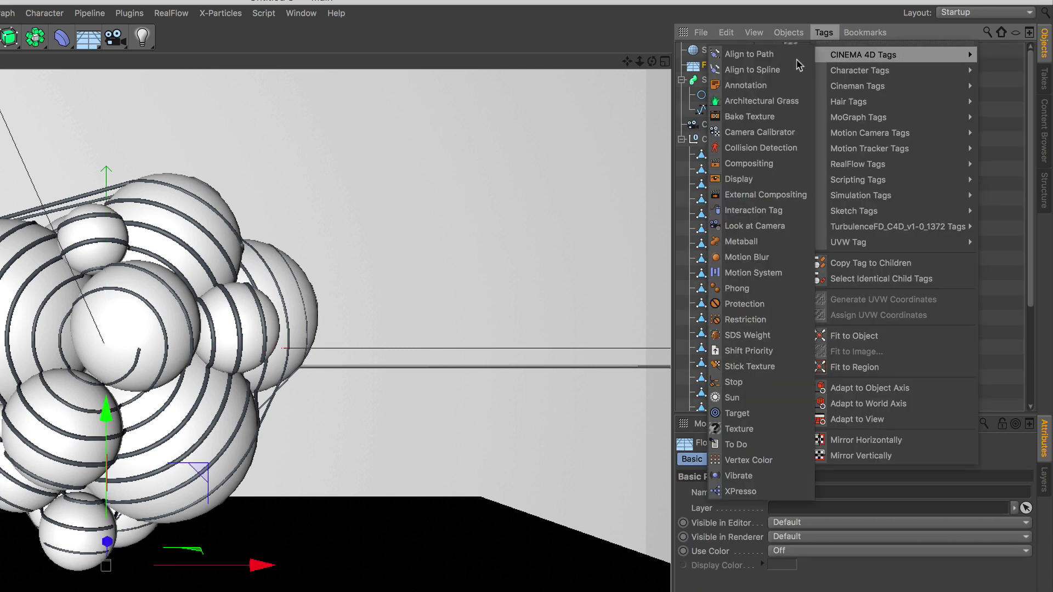
left_click(779, 163)
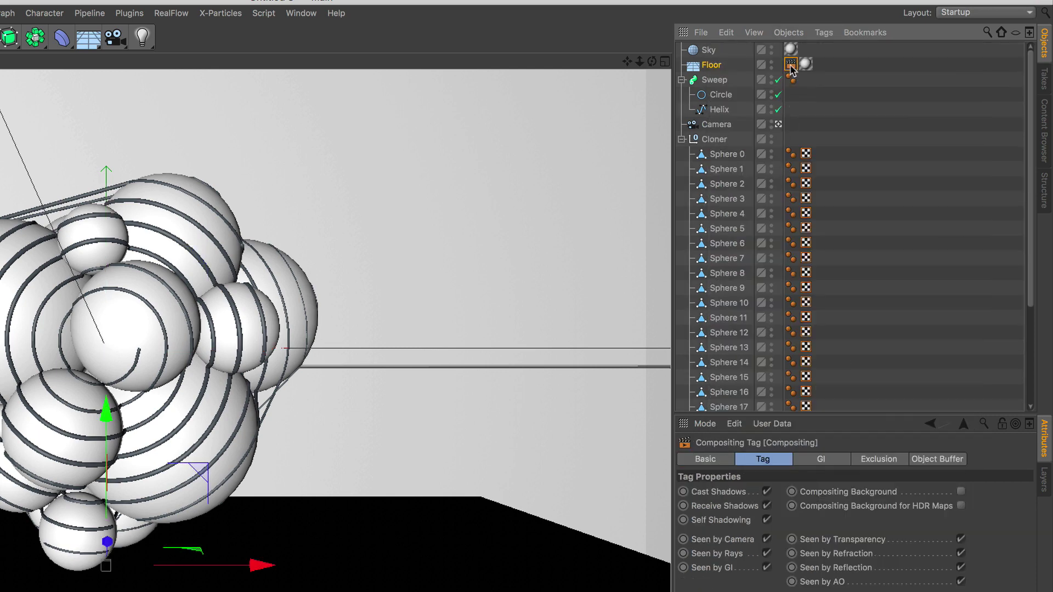
left_click(961, 491)
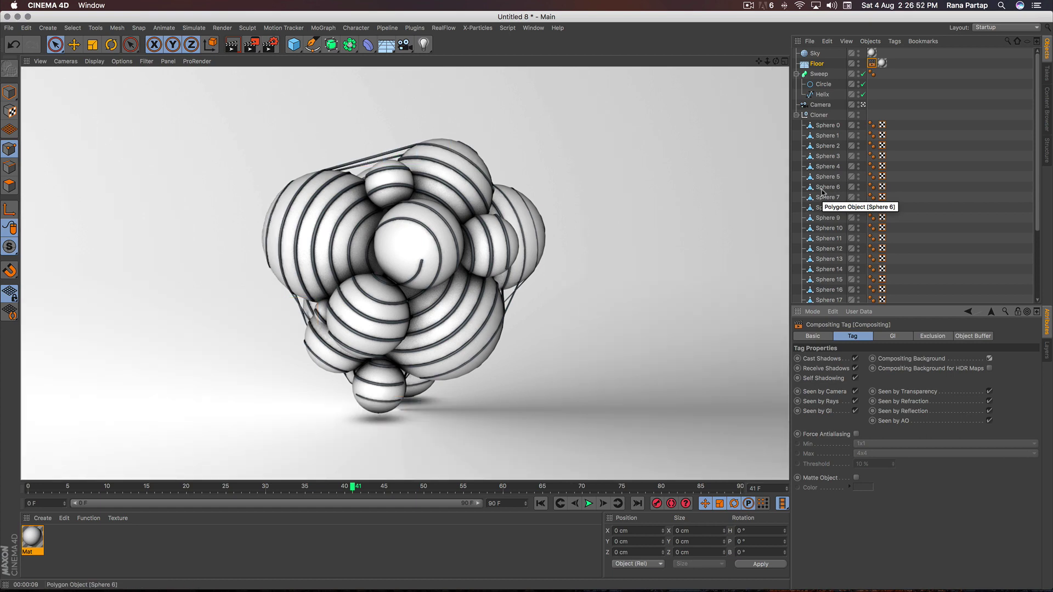
Load the MercyMat material file from the Animation folder into the scene
left_click(43, 517)
left_click(84, 464)
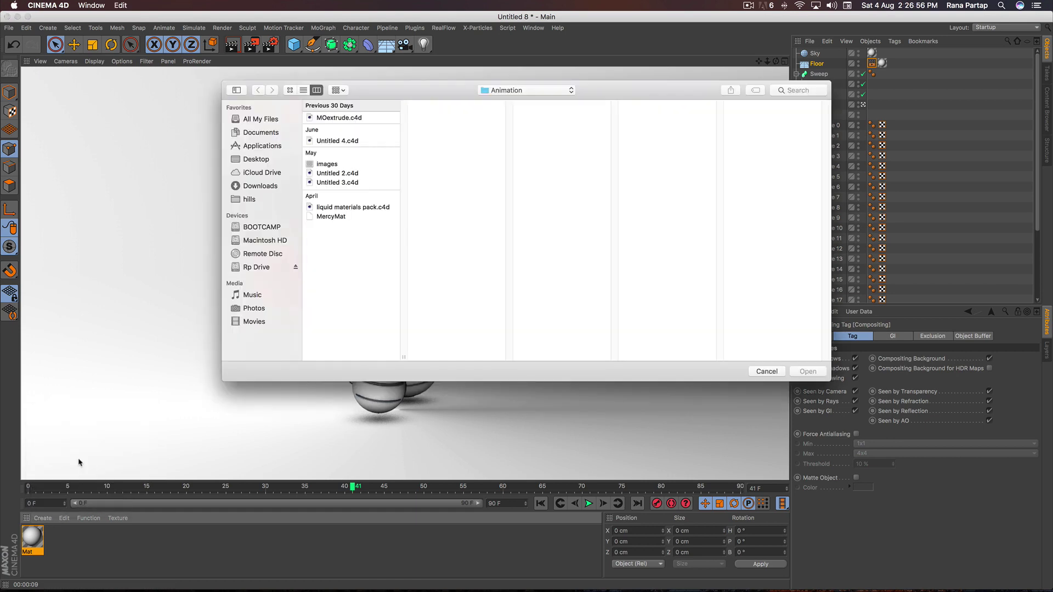
left_click(331, 217)
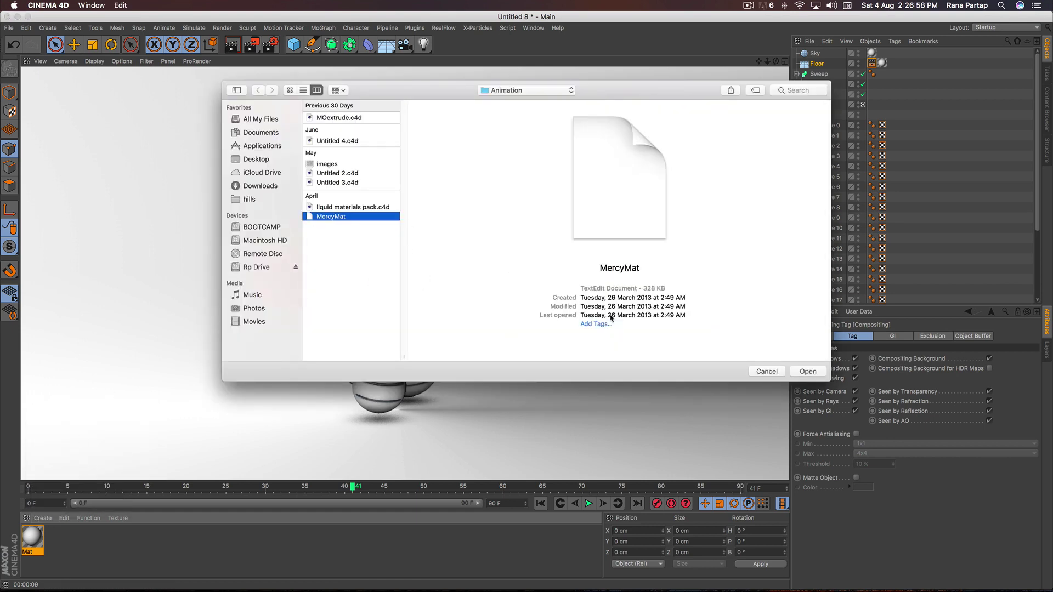
left_click(815, 376)
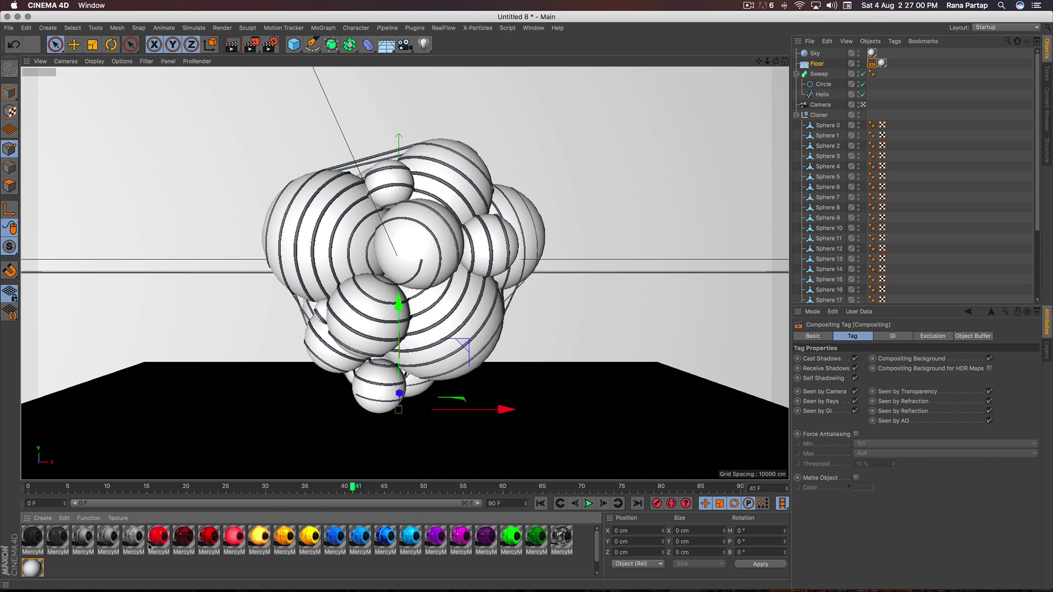
Apply red, yellow, blue, purple and green MercyMat materials to the five large front spheres, one color per sphere
left_click(158, 536)
left_click_drag(158, 544, 373, 311)
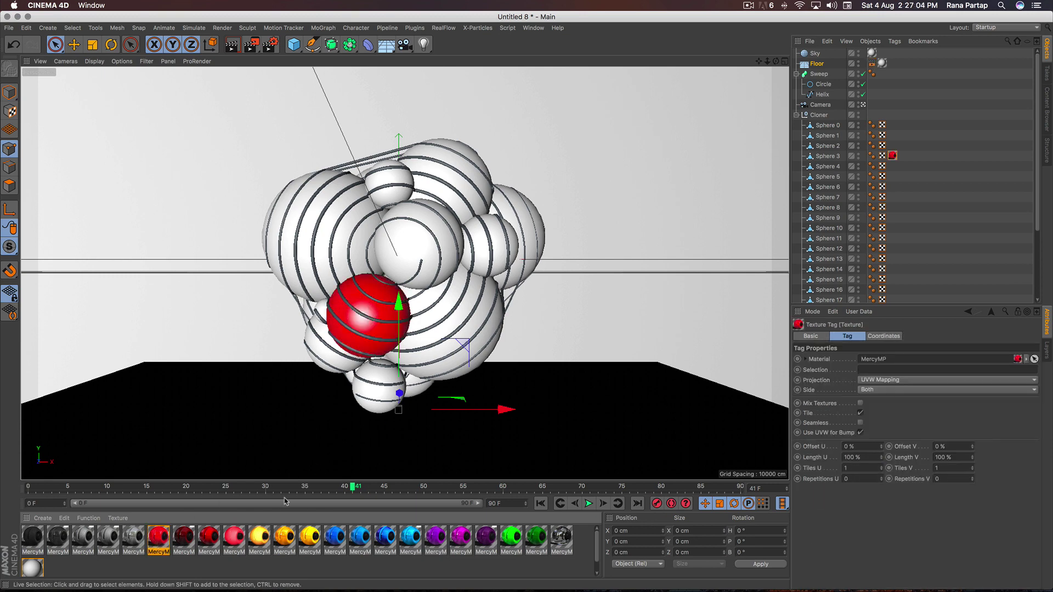
left_click_drag(260, 538, 453, 365)
left_click_drag(336, 537, 411, 263)
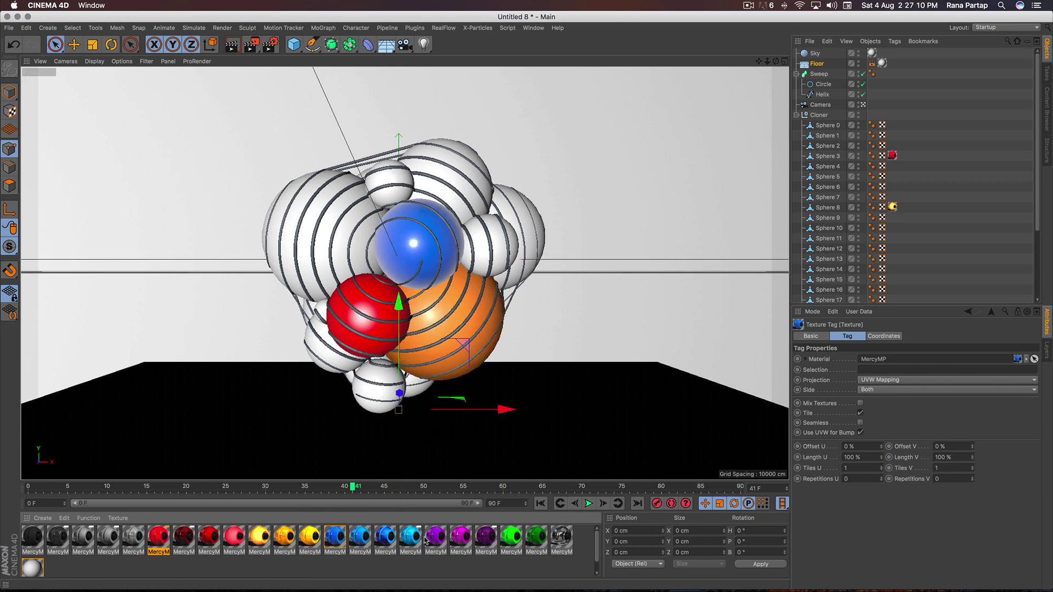
left_click_drag(439, 525, 331, 242)
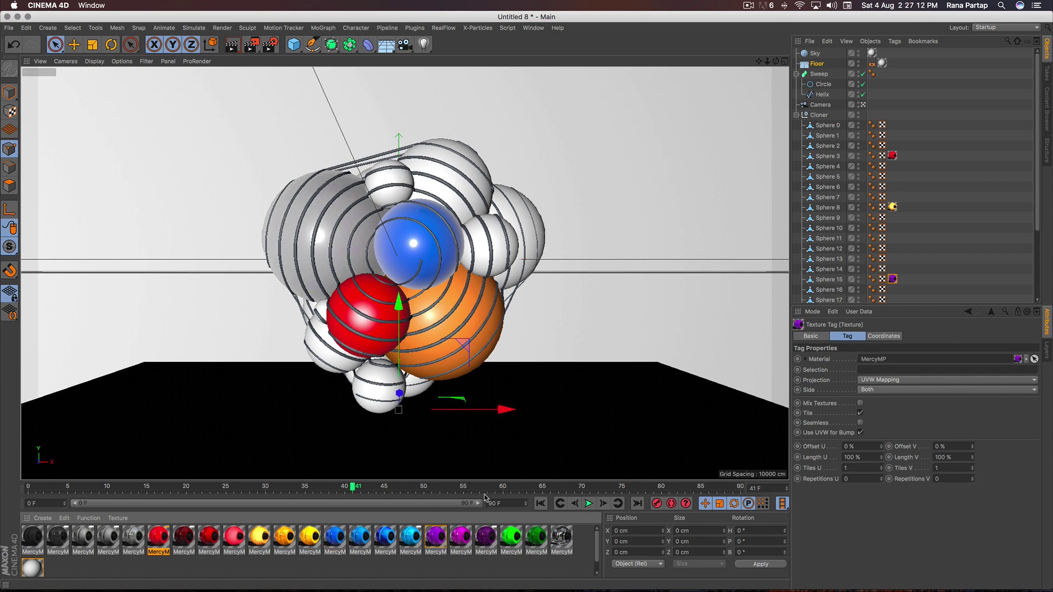
left_click_drag(512, 538, 442, 190)
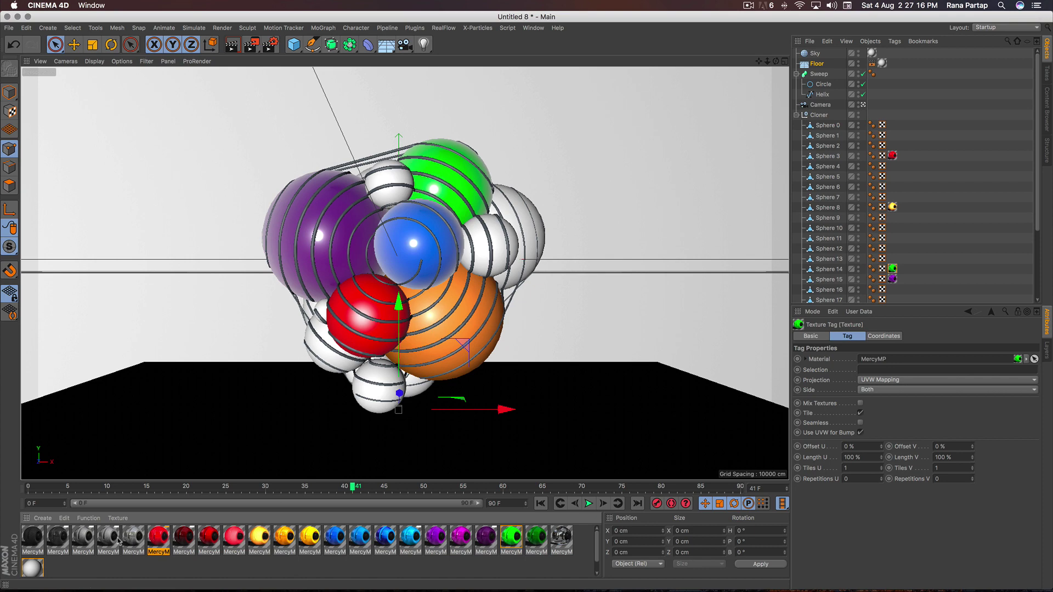
Apply dark red to the small right-hand sphere, orange to the small upper sphere, and blue to the sphere behind the red one
left_click_drag(187, 540, 372, 329)
left_click_drag(404, 268, 510, 254)
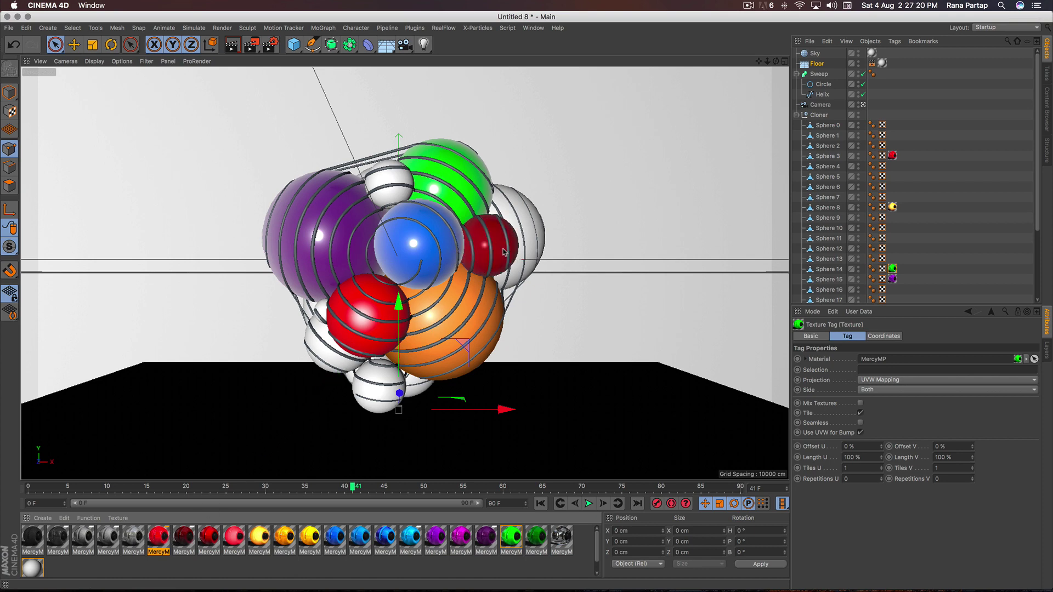
left_click_drag(285, 546, 375, 206)
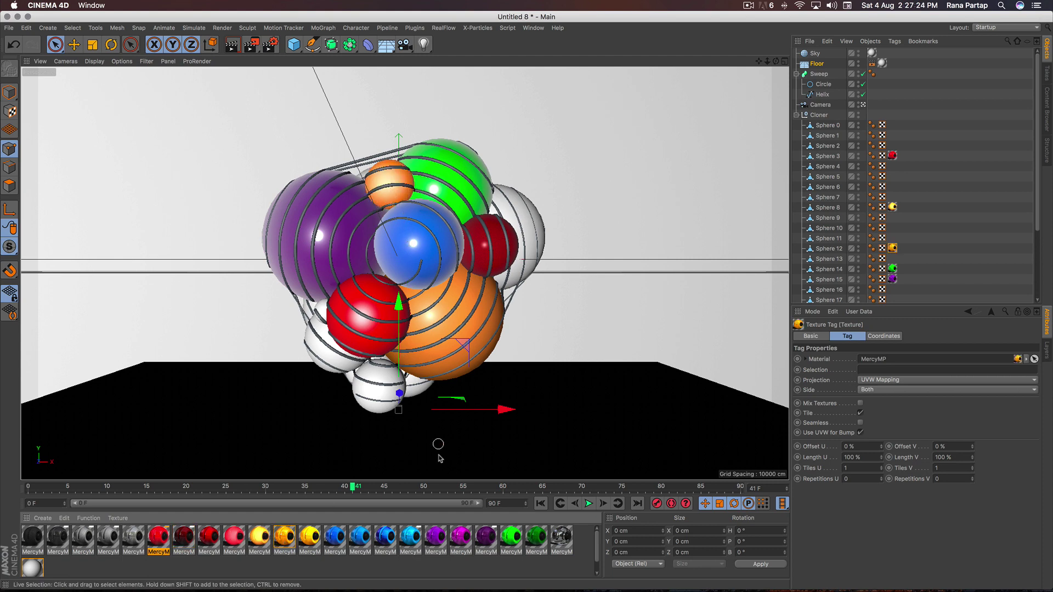
left_click_drag(388, 541, 343, 363)
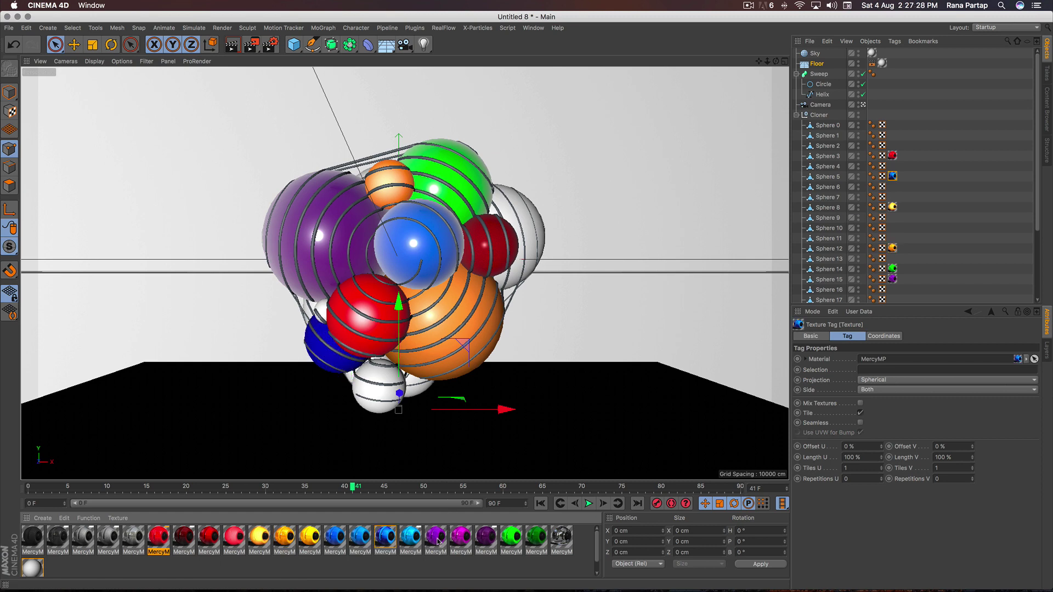
Apply purple to the small lowest sphere, light blue to the sphere behind it, and yellow-orange to the small sphere beside the red one
left_click_drag(438, 541, 384, 397)
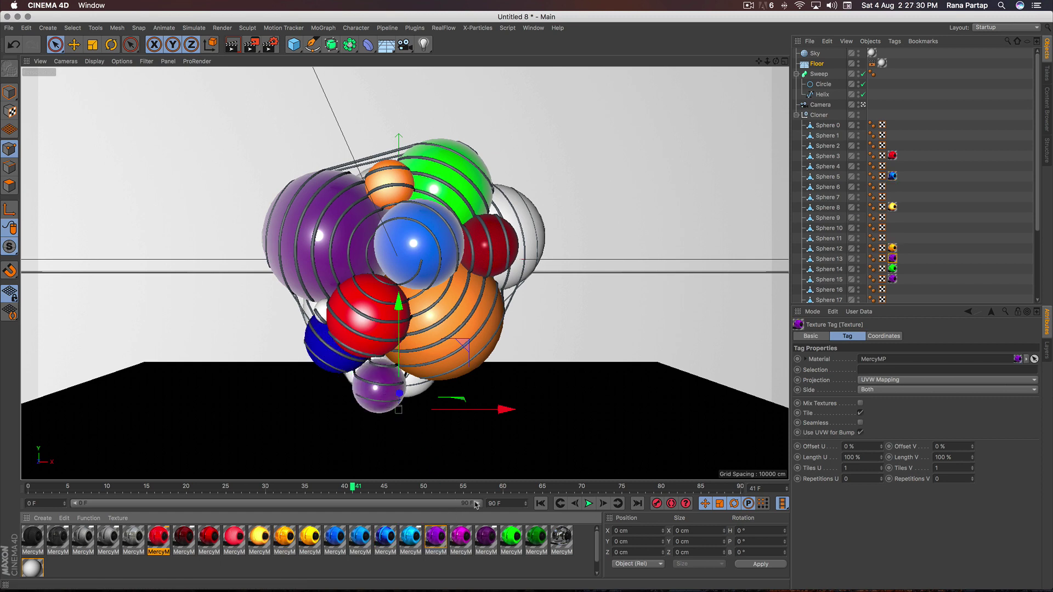
left_click_drag(365, 543, 420, 390)
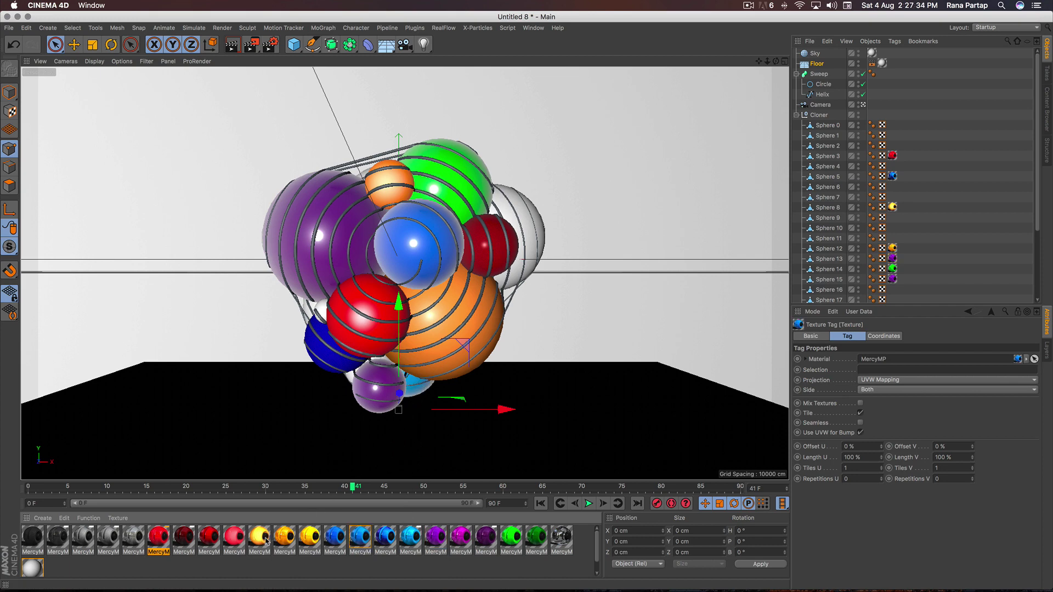
left_click_drag(266, 540, 324, 315)
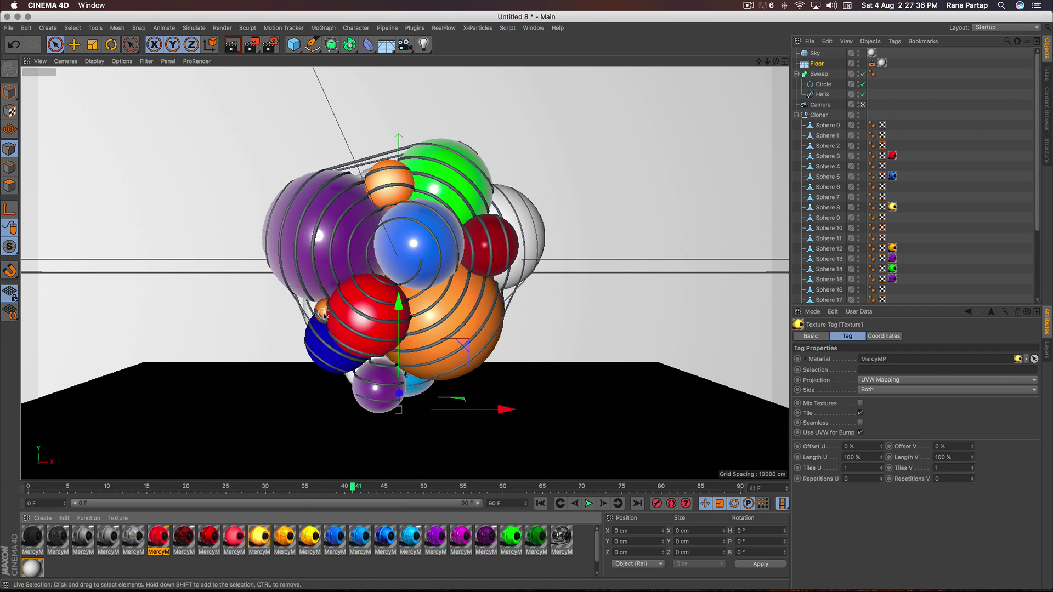
Color the large rear right-hand sphere light blue and the rear left-hand sphere green, and render the view
left_click_drag(184, 540, 531, 243)
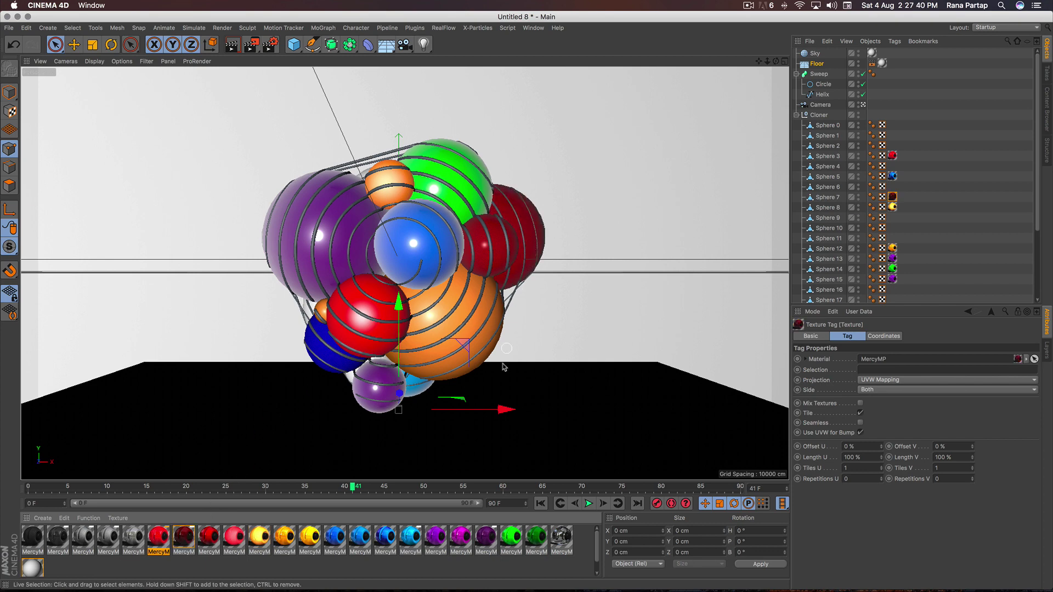
left_click_drag(417, 539, 893, 197)
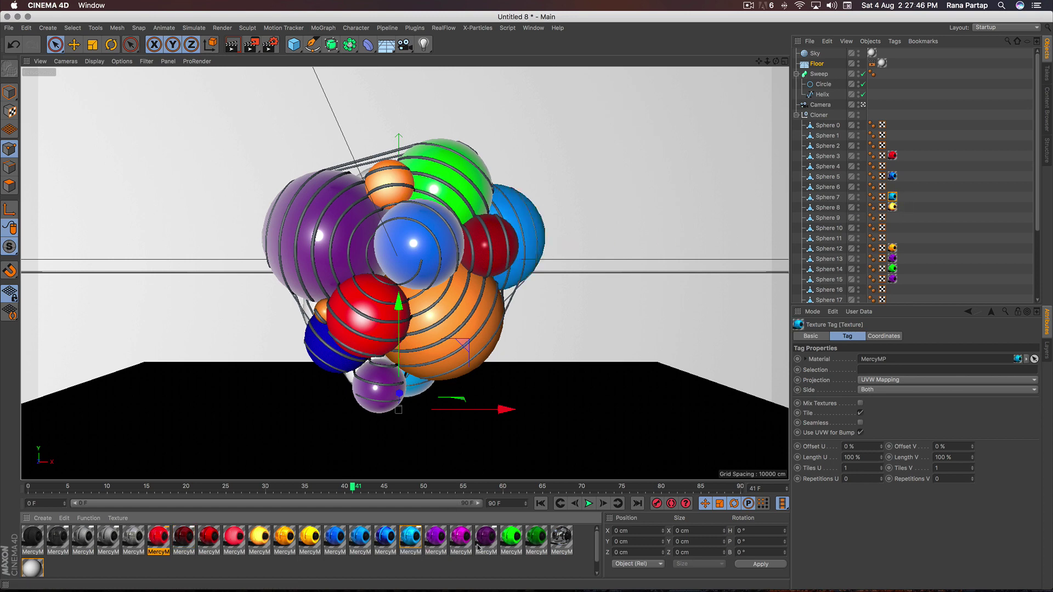
left_click_drag(511, 541, 310, 317)
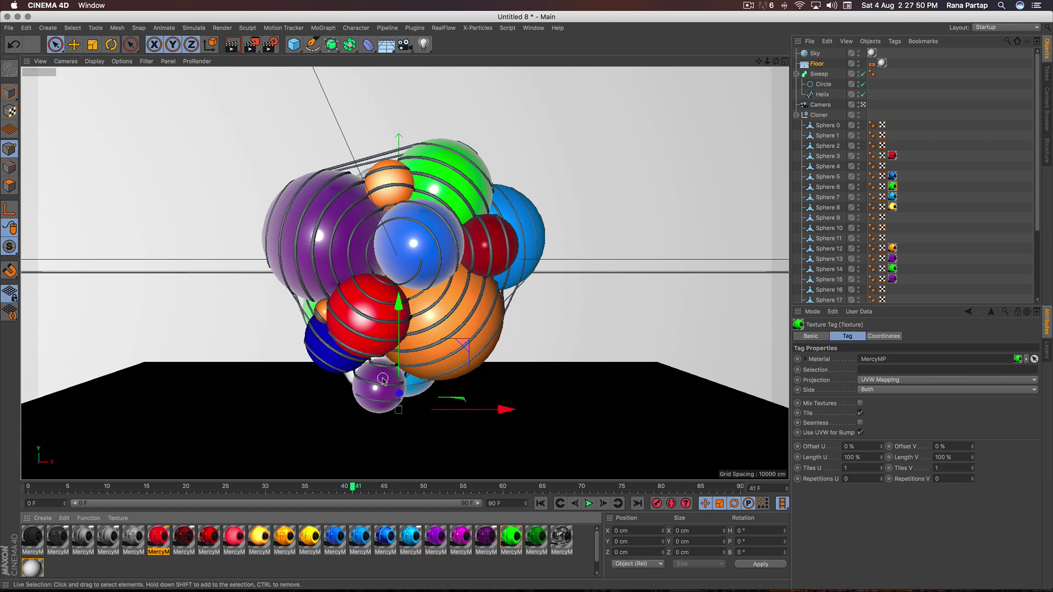
left_click(231, 44)
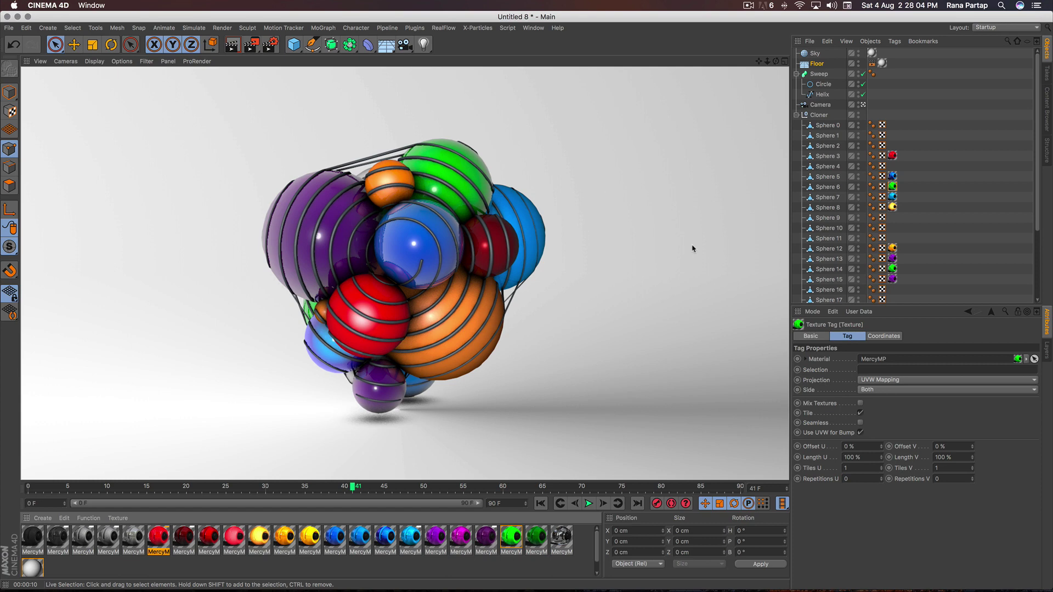
Create a new material and disable its Reflectance channel
left_click(42, 517)
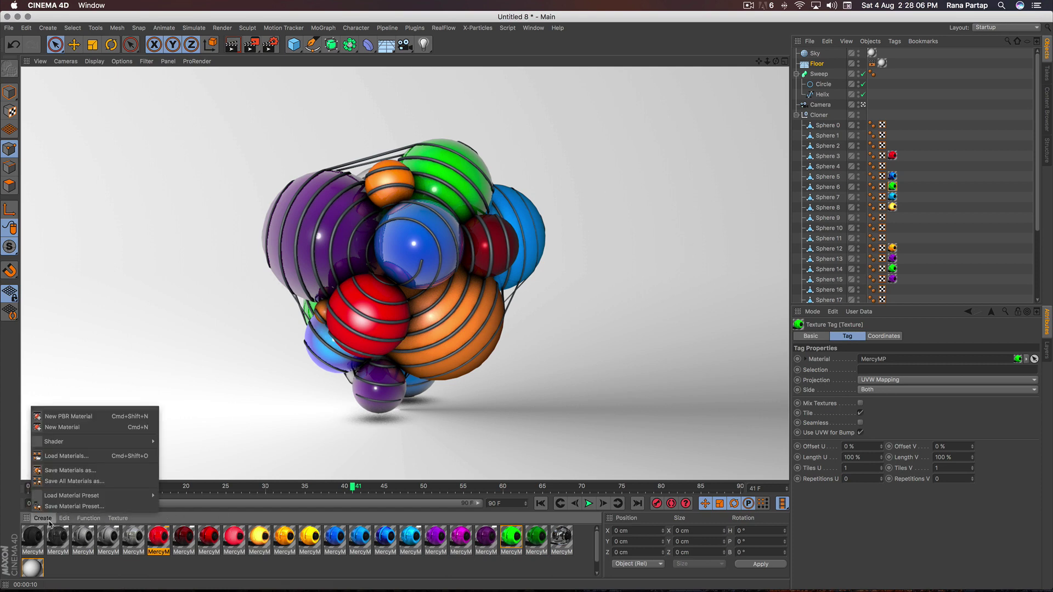
left_click(94, 428)
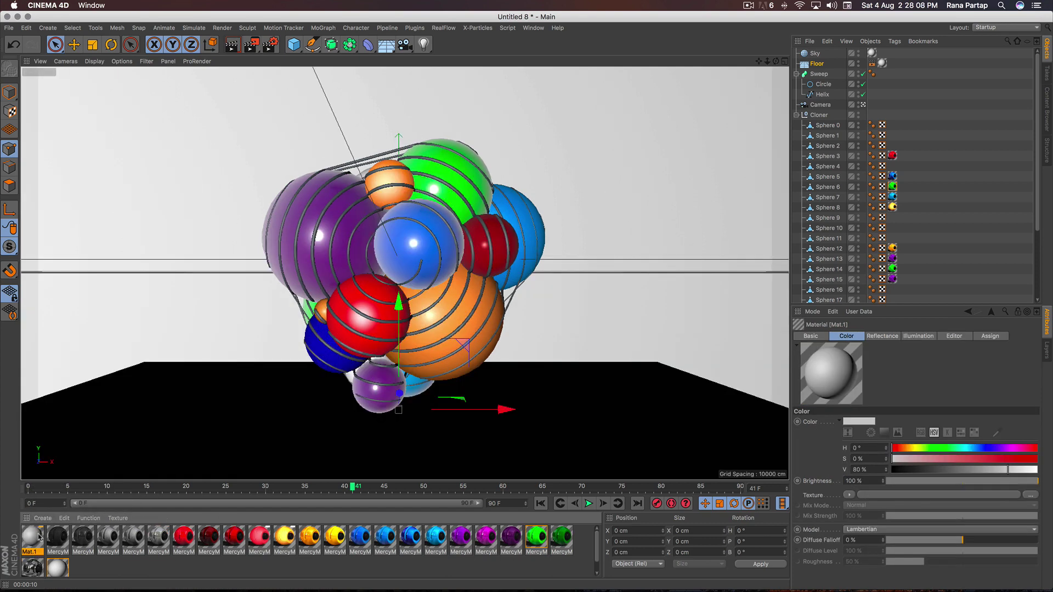
double_click(39, 537)
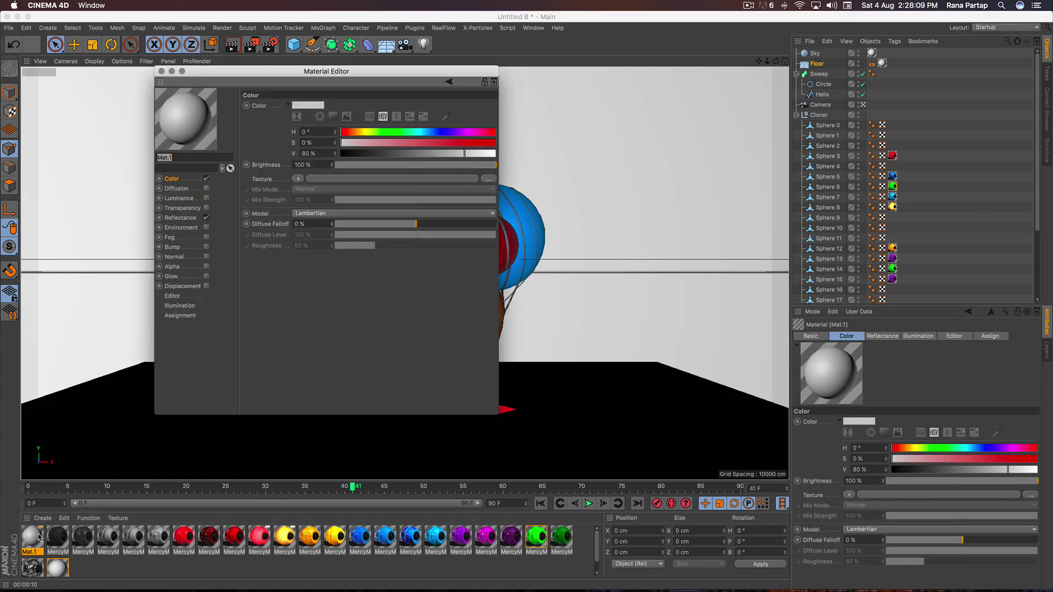
left_click(207, 219)
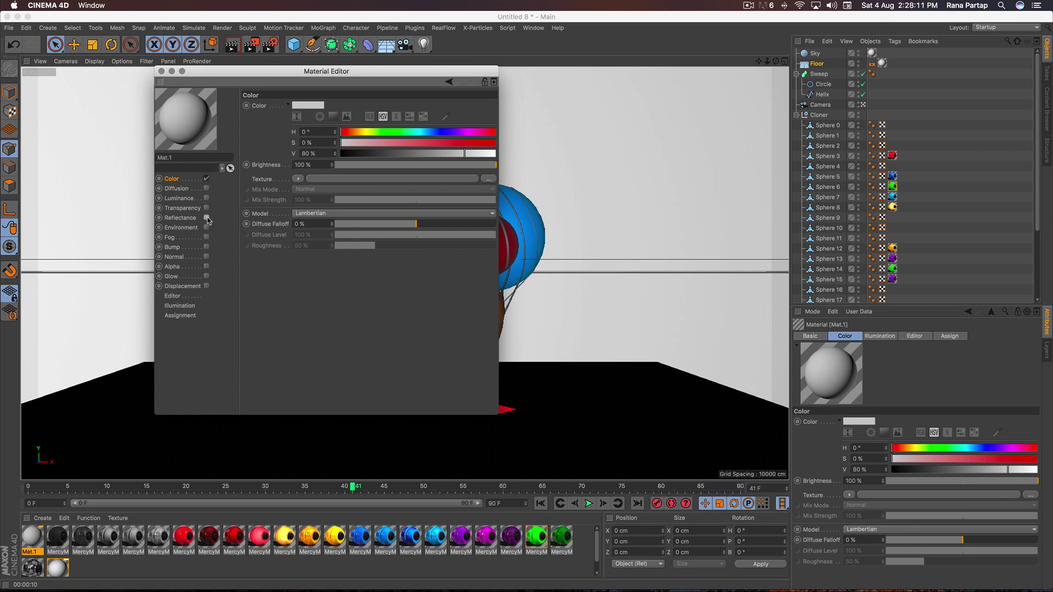
Add a Gradient shader to the new material's color texture and load the Pattern 1 gradient preset
left_click(297, 179)
left_click(324, 294)
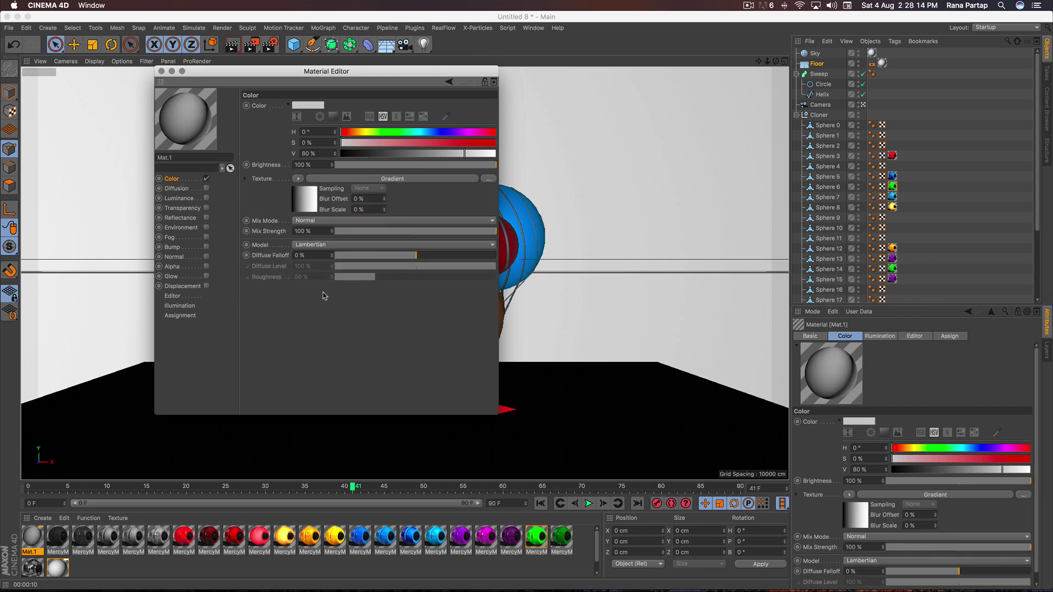
left_click(372, 179)
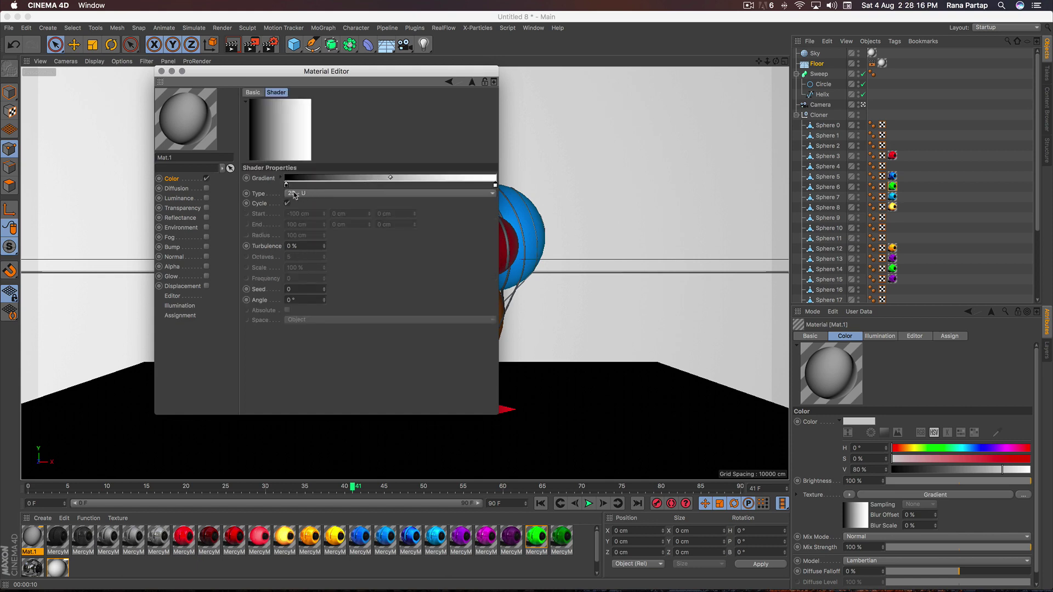
left_click(281, 180)
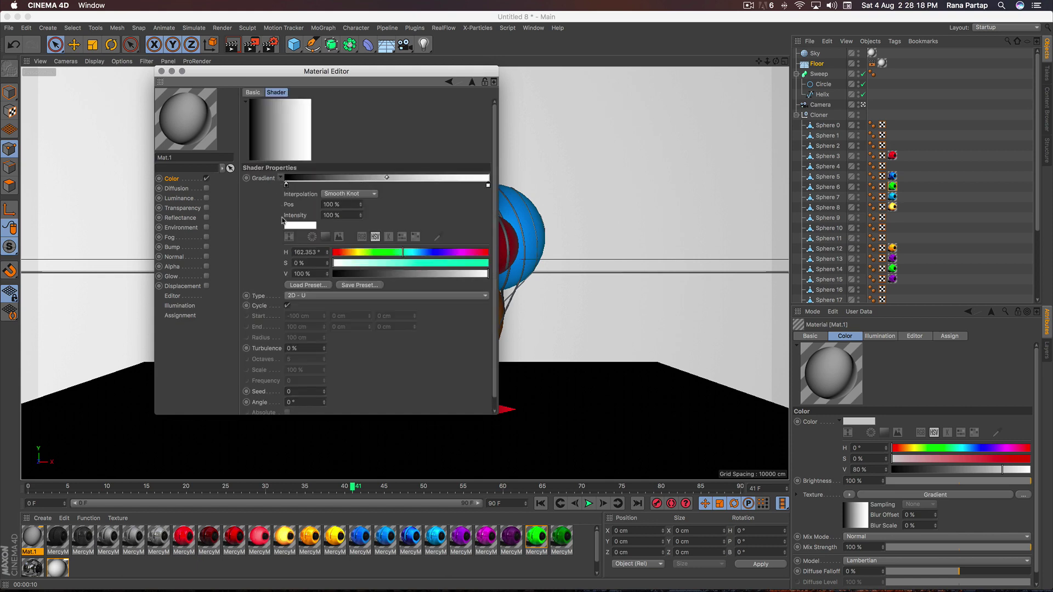
left_click(318, 285)
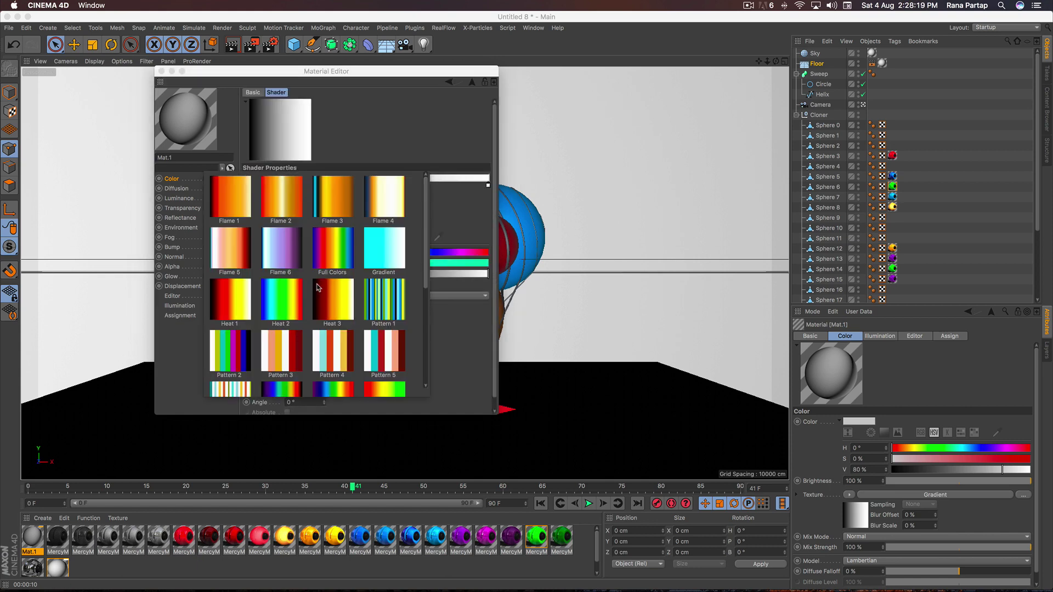
left_click(383, 302)
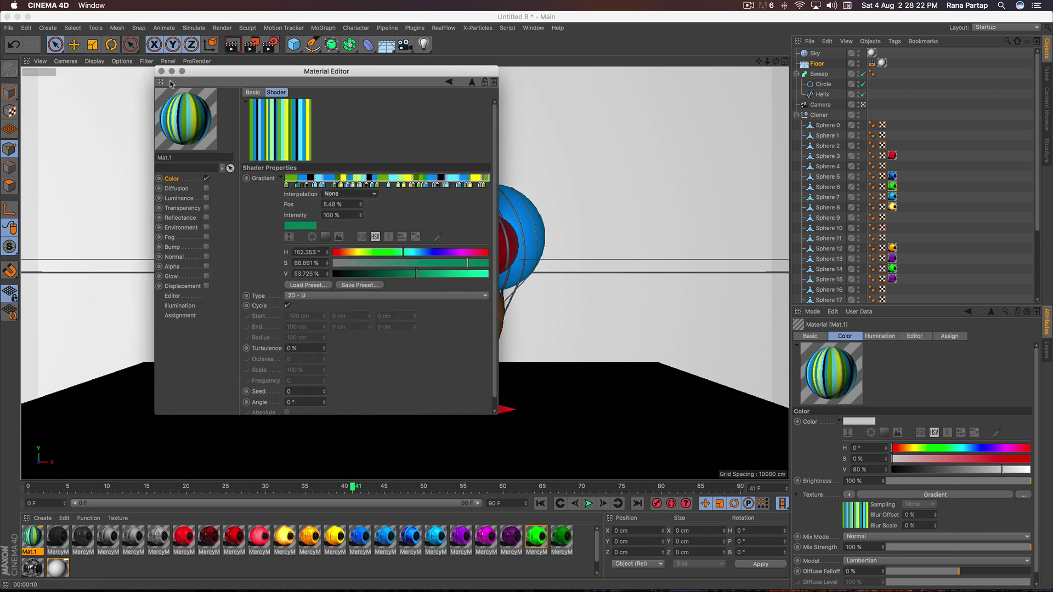
left_click(161, 71)
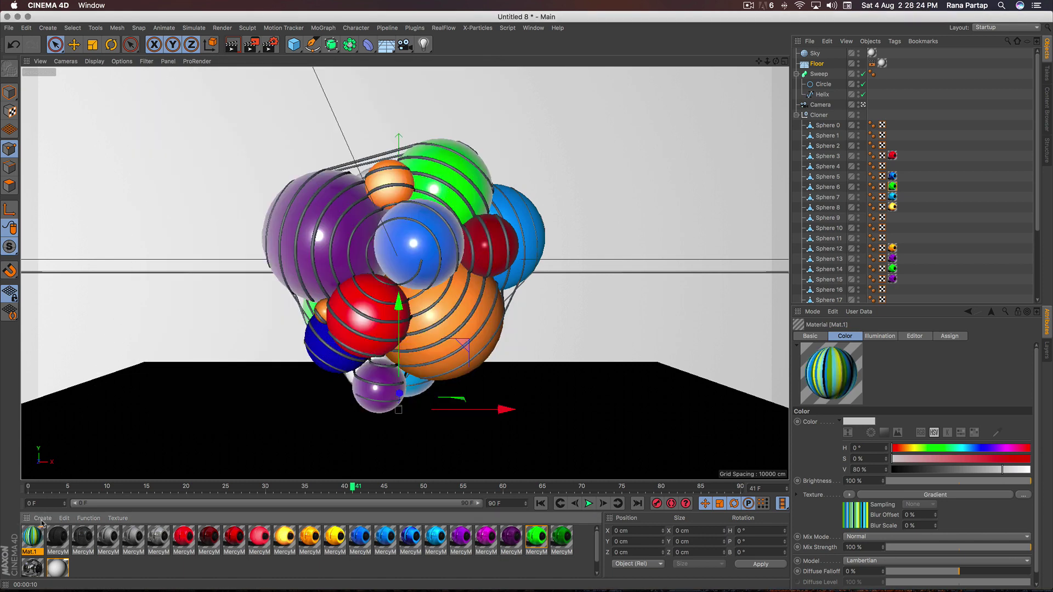
Apply the striped gradient material to the Sweep and set its texture projection to Flat
left_click_drag(38, 539, 819, 76)
left_click(883, 75)
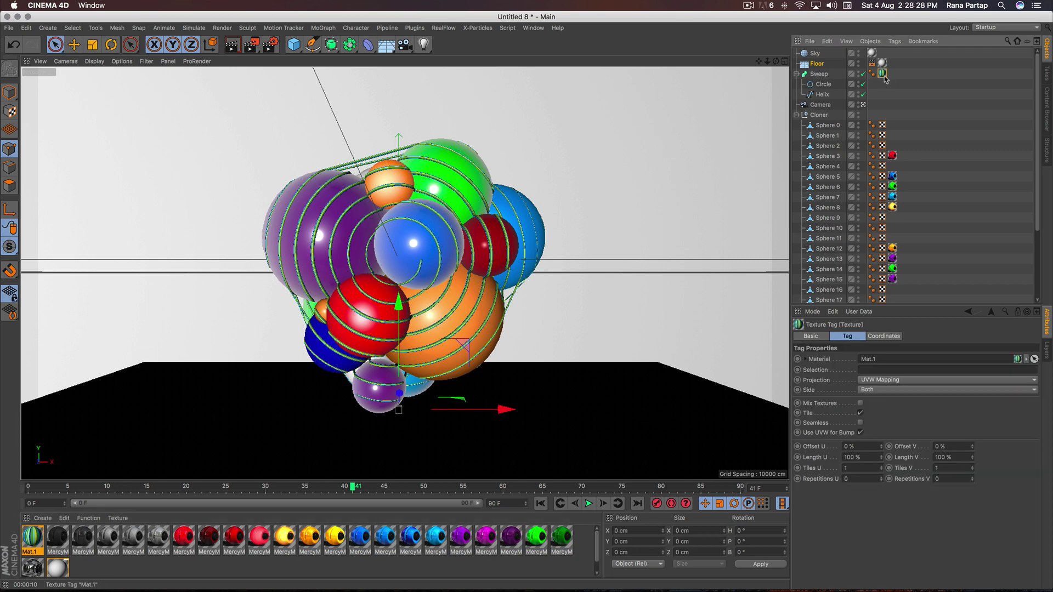
left_click(904, 382)
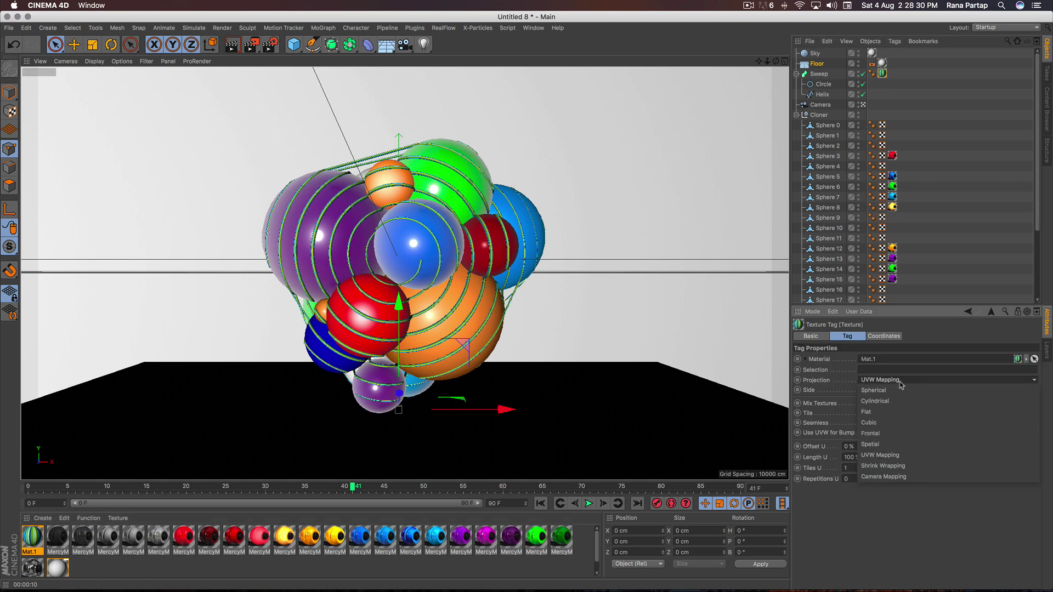
left_click(895, 403)
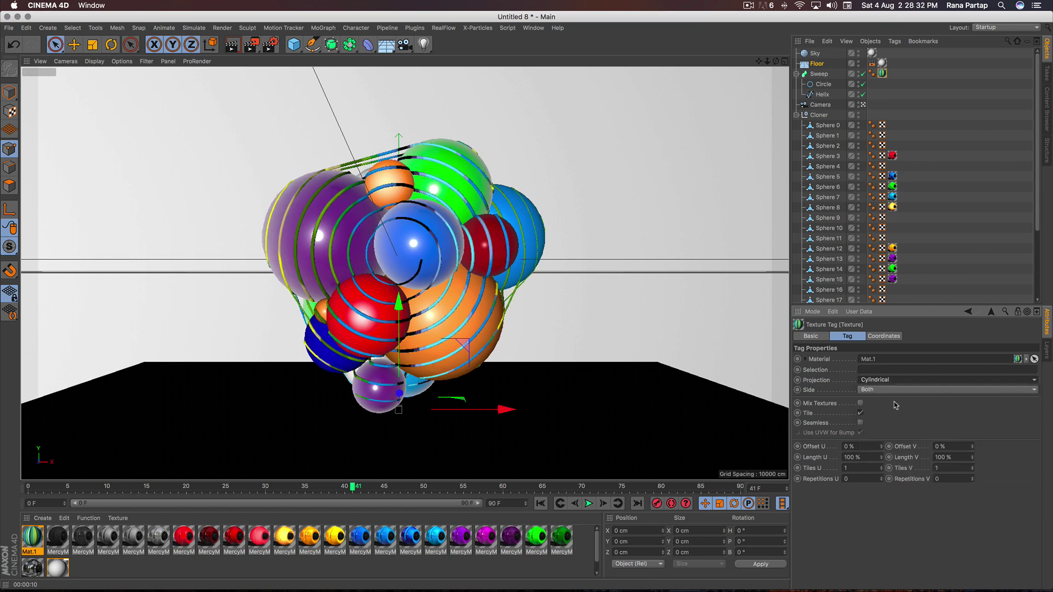
left_click(895, 382)
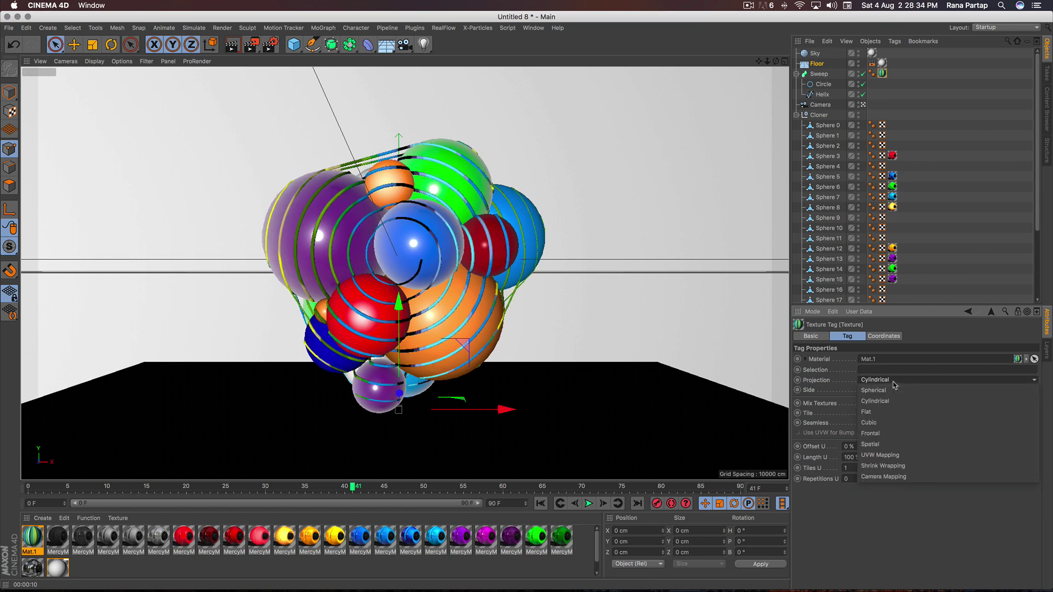
left_click(887, 412)
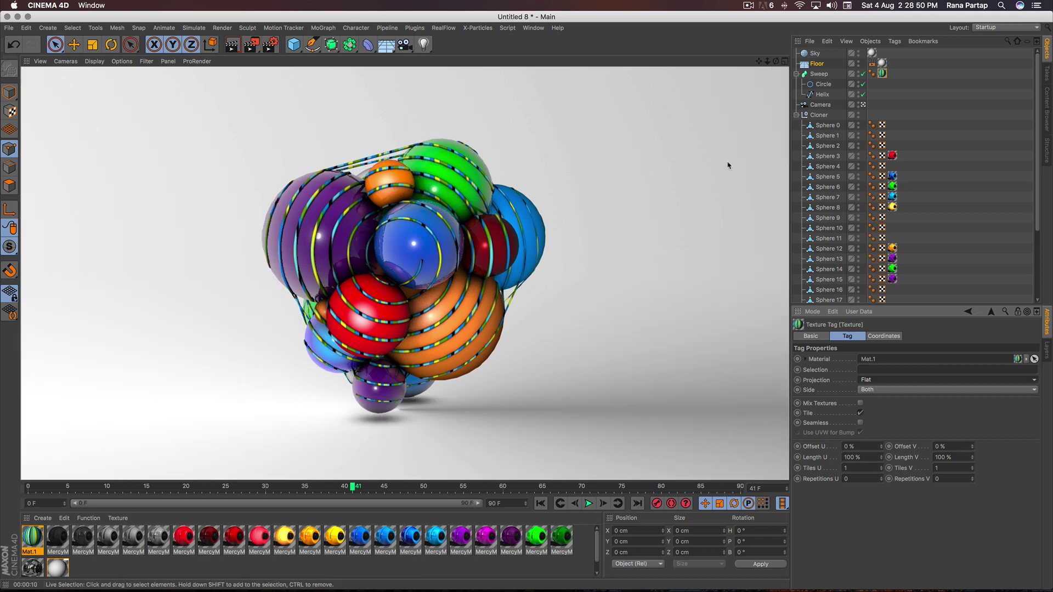
Move the camera closer to the sphere cluster and render the view
left_click_drag(768, 61, 806, 62)
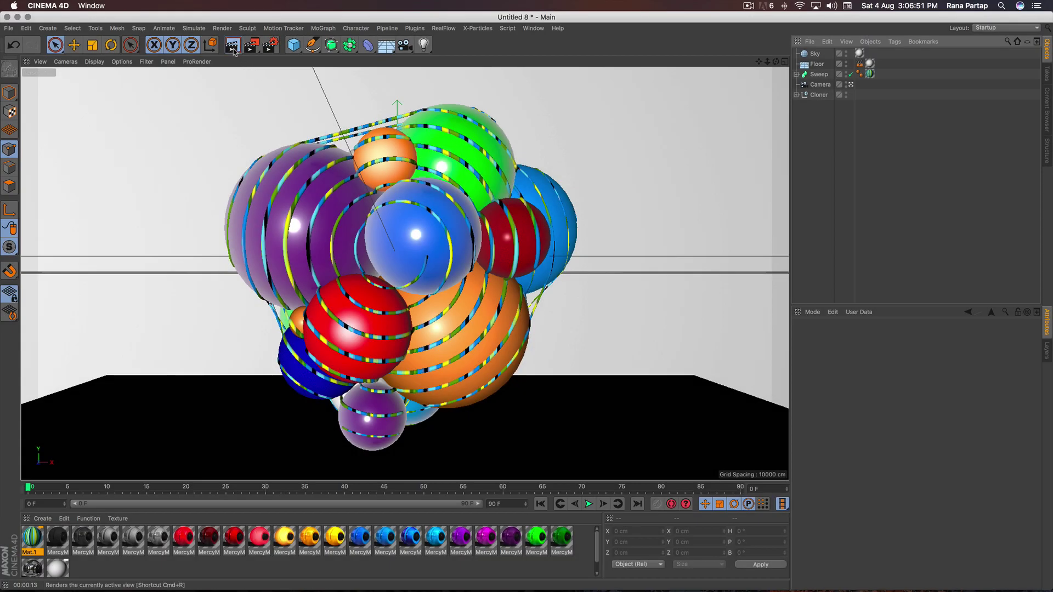
left_click(233, 46)
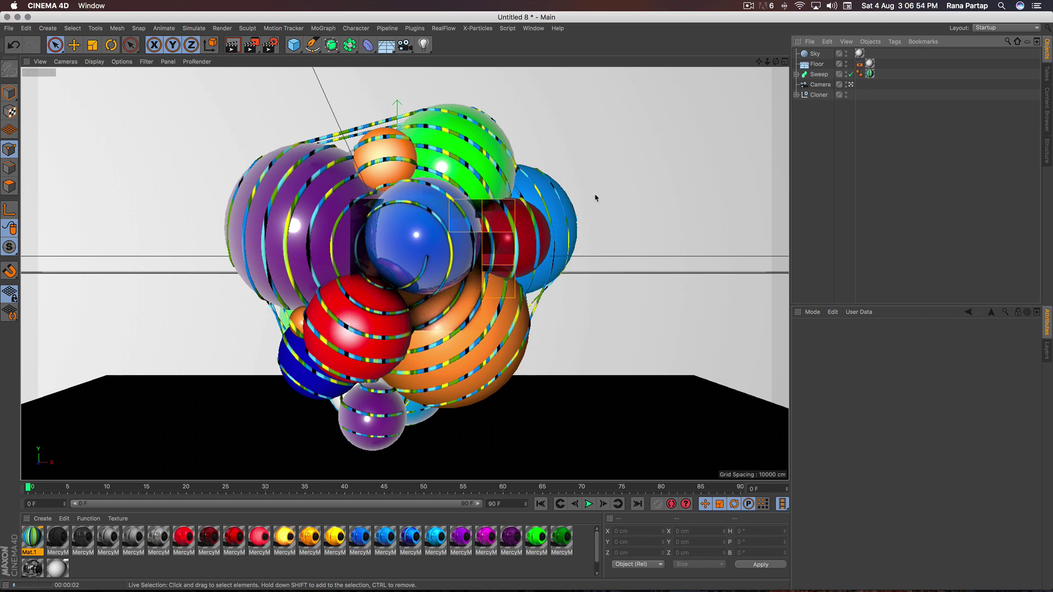